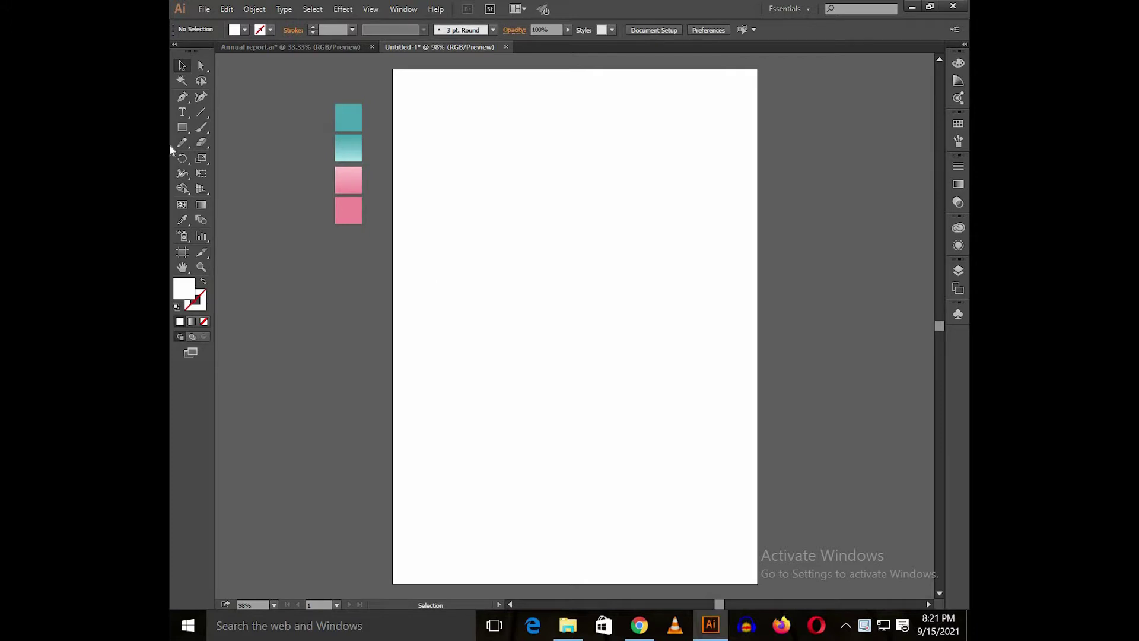
- Draw a rectangle 595 px wide and as tall as the artboard
left_click(181, 129)
left_click(504, 274)
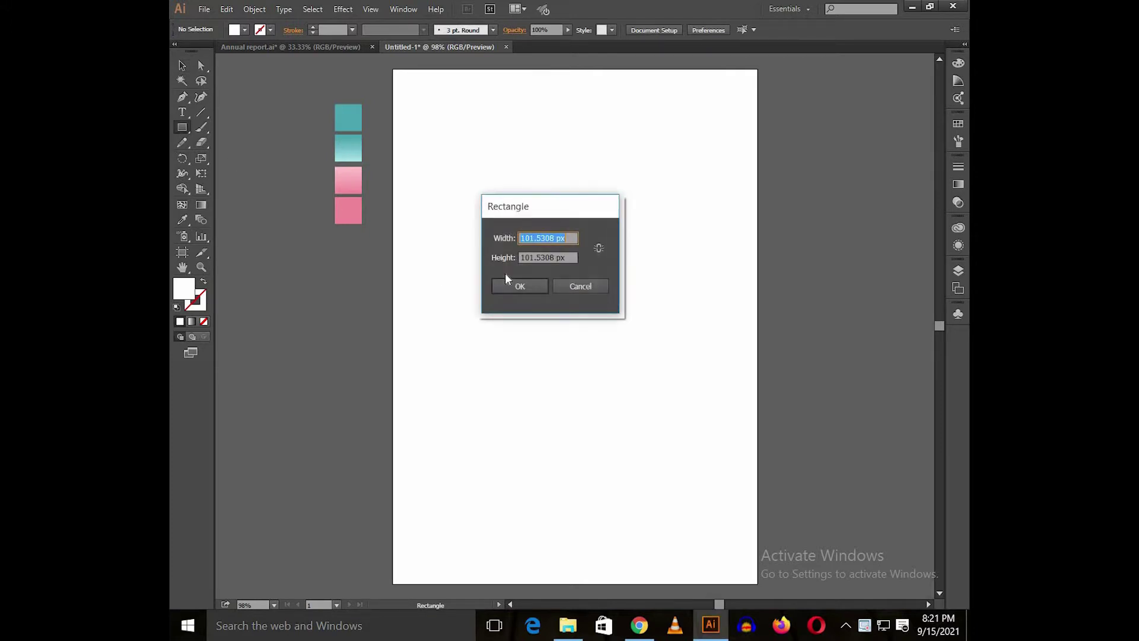
type("595")
key("Tab")
type("8")
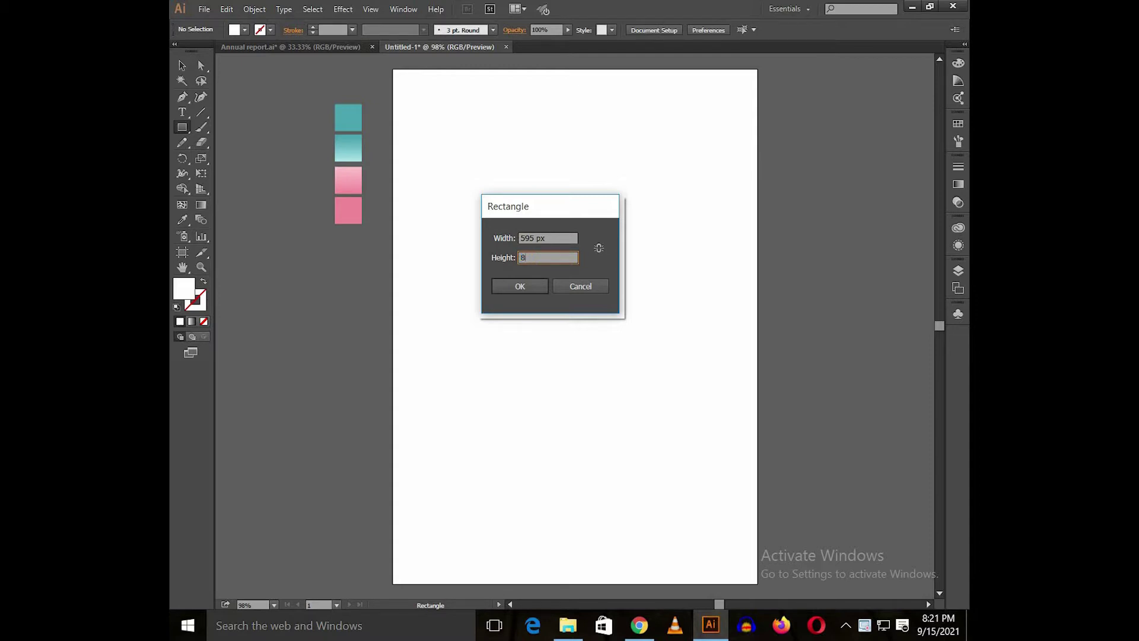
key("Return")
- Align the rectangle to the horizontal and vertical centre of the artboard
key("v")
left_click(700, 31)
left_click(751, 31)
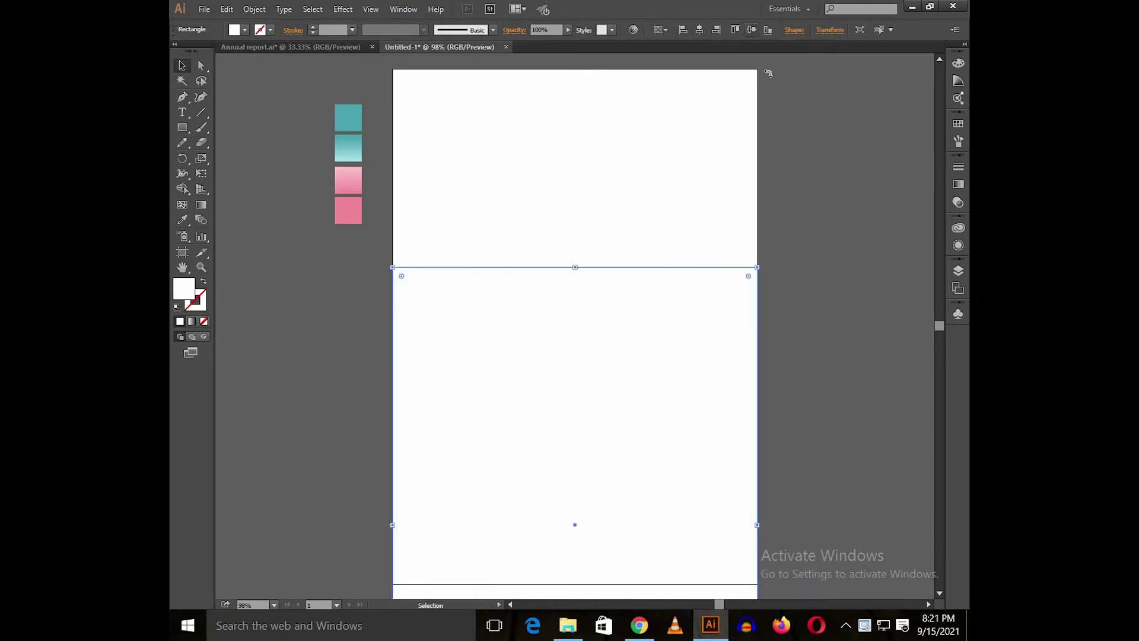
left_click(798, 167)
- Fill the full-page rectangle with the pink gradient sampled from the sample squares beside the artboard
left_click(593, 198)
key("i")
left_click(355, 178)
key("v")
left_click(364, 285)
left_click(475, 286)
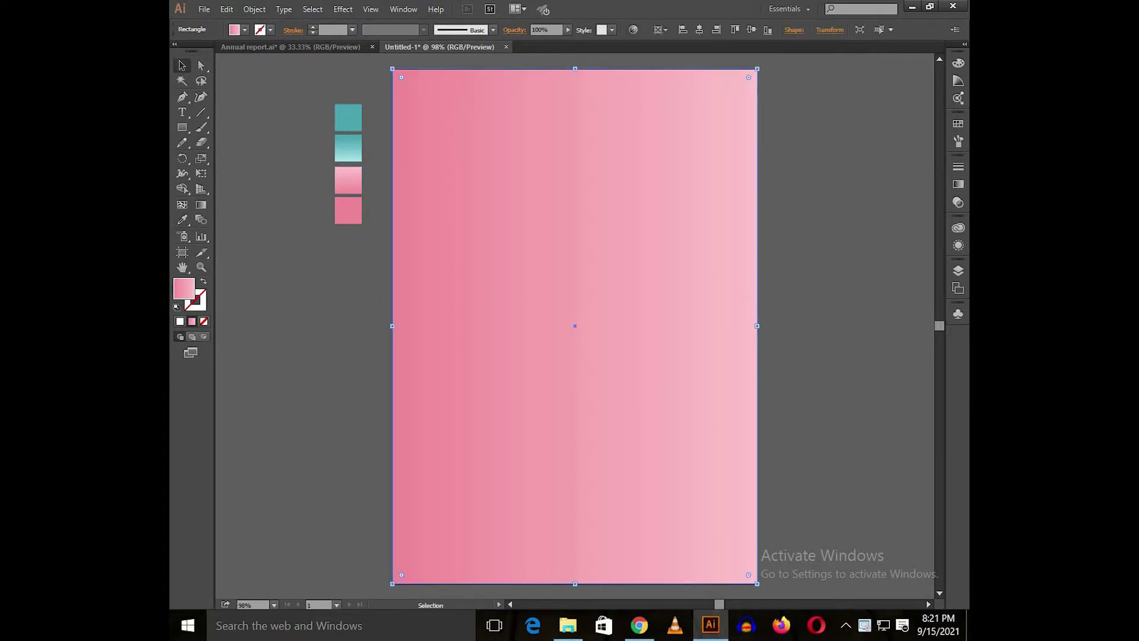
- Set the background rectangle's linear gradient angle to 90°
left_click(958, 184)
left_click_drag(869, 207, 827, 206)
type("9")
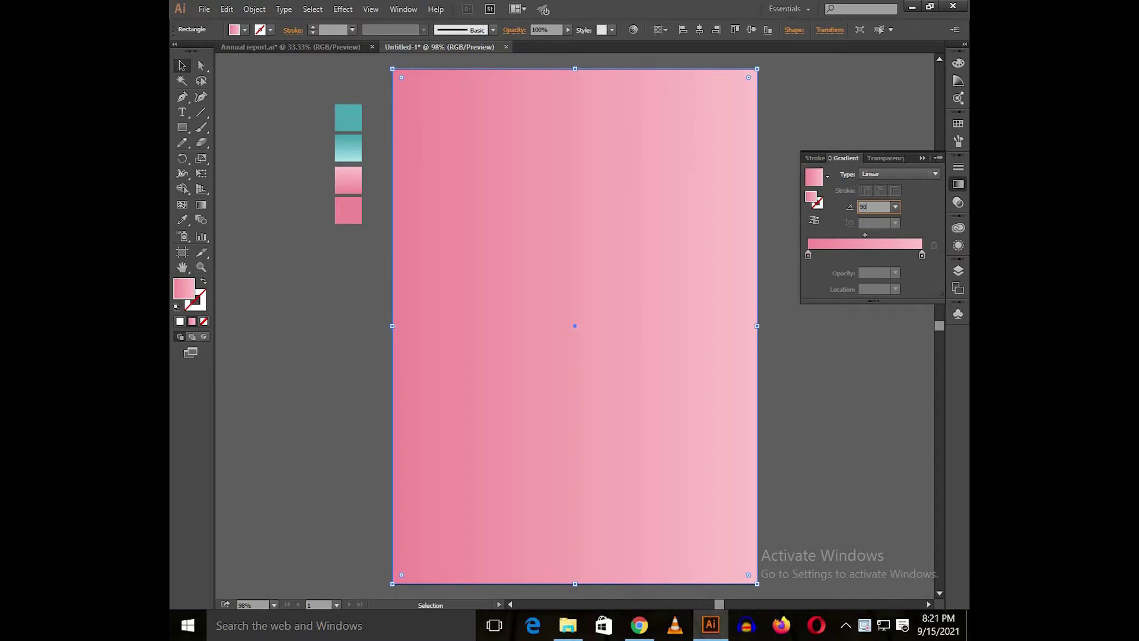
type("0")
key("Return")
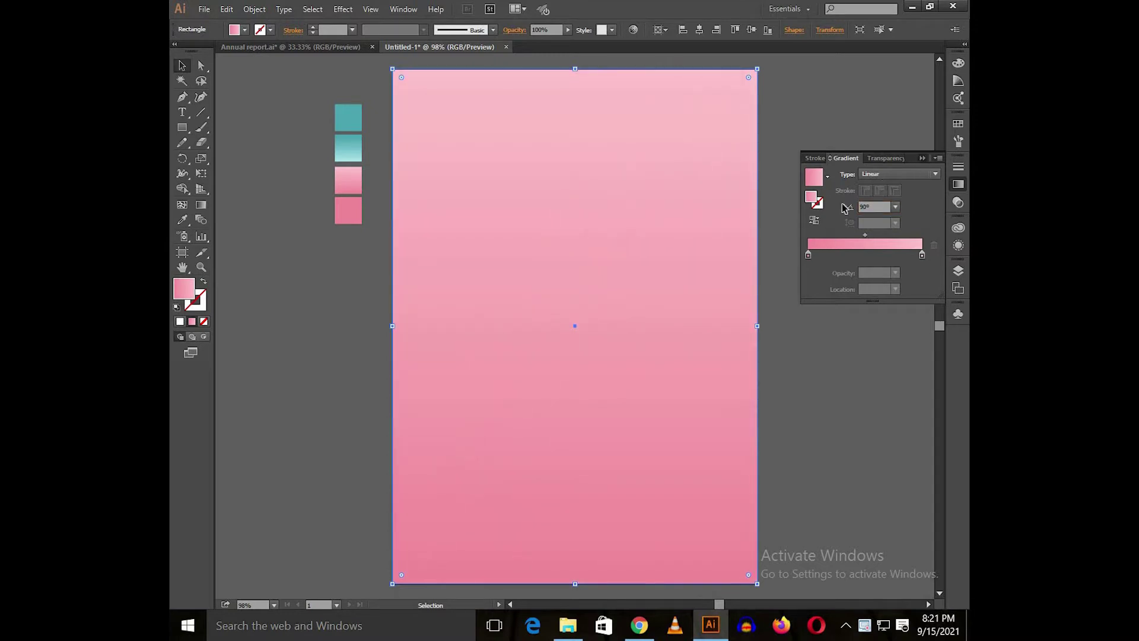
left_click(840, 209)
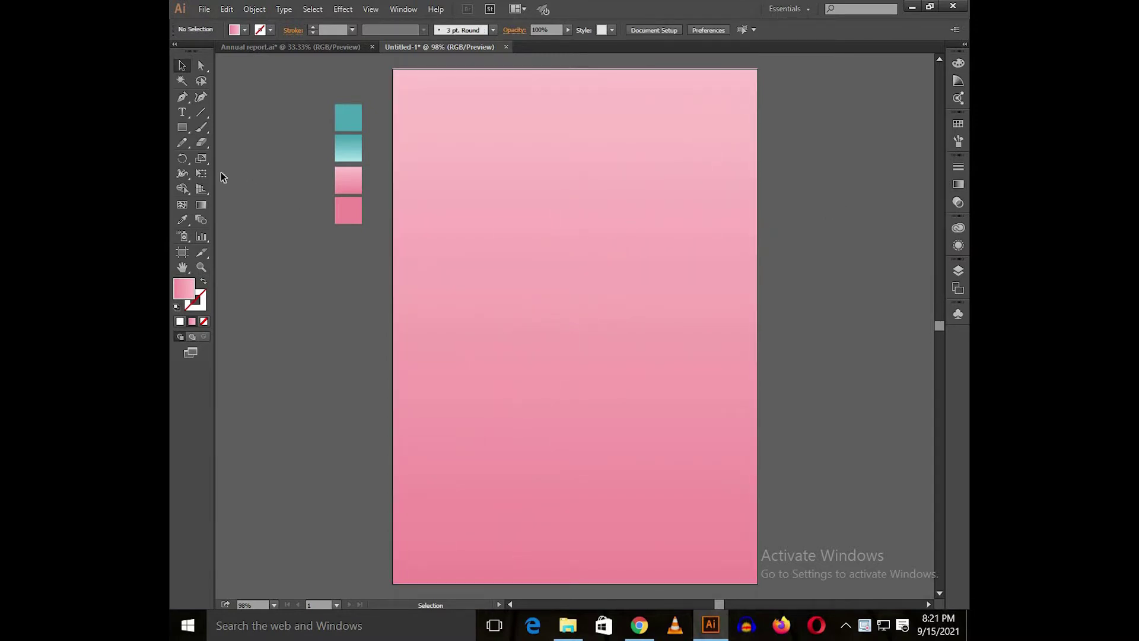
- Draw a closed triangle with the Pen tool through the artboard's top-right, bottom-left and top-left corners
left_click(183, 97)
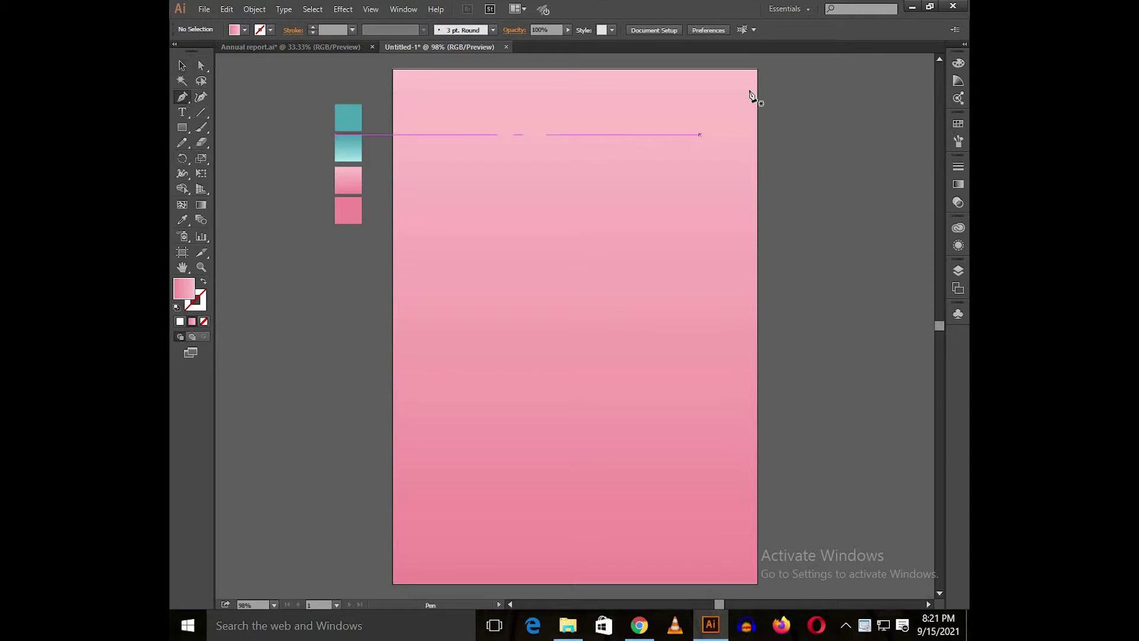
left_click(757, 70)
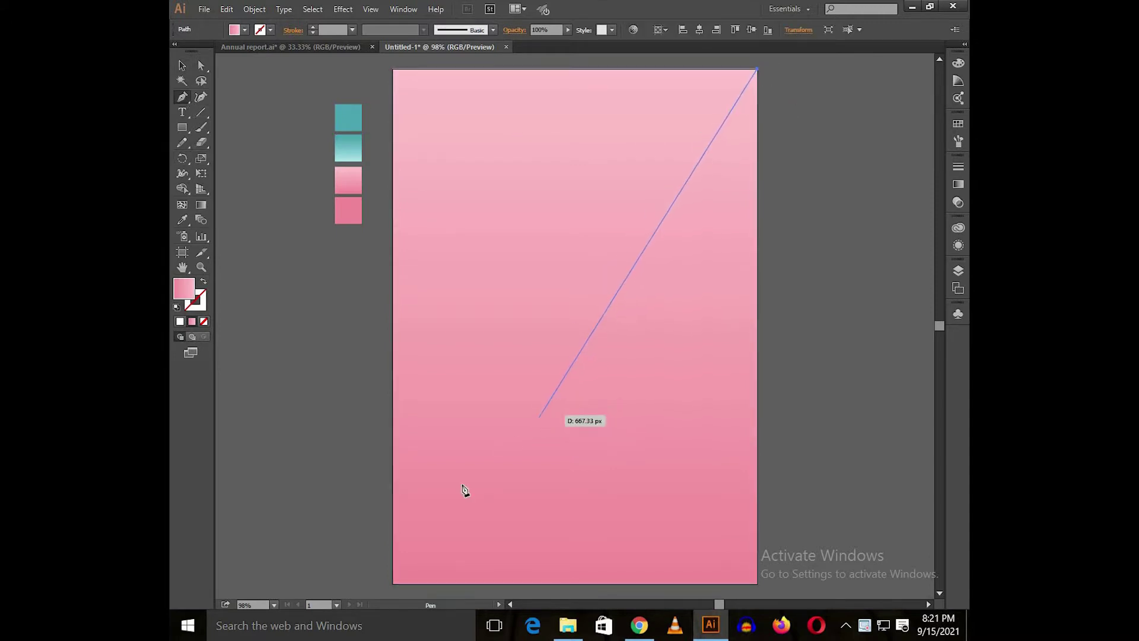
left_click(392, 583)
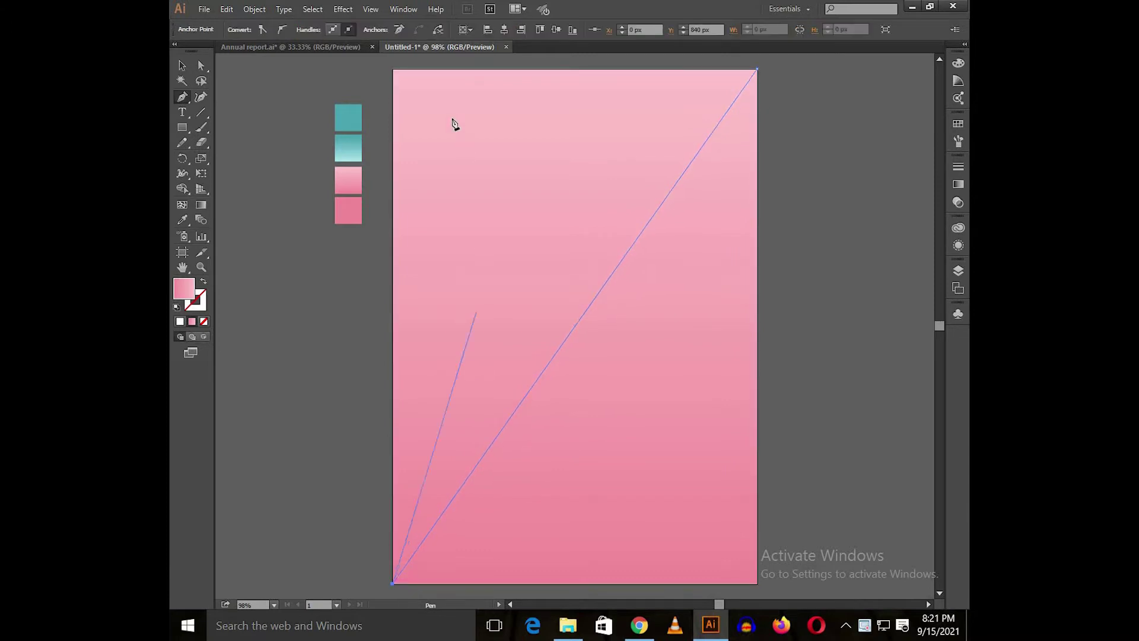
left_click(393, 70)
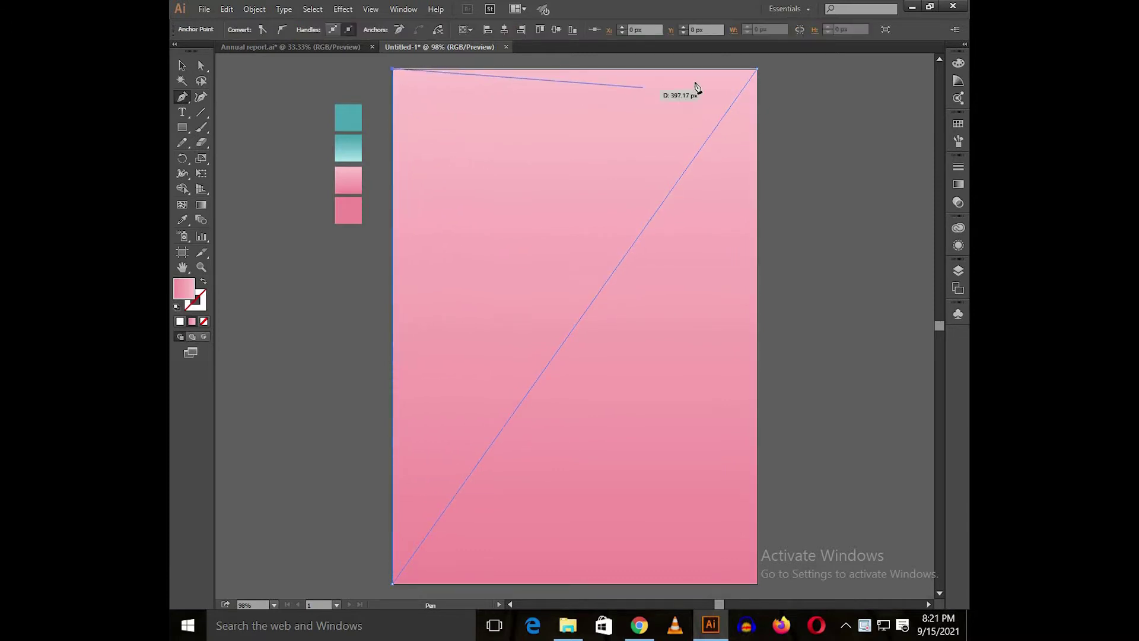
left_click(757, 70)
- Fill the new corner triangle with the teal gradient sampled from the sample squares beside the artboard
key("i")
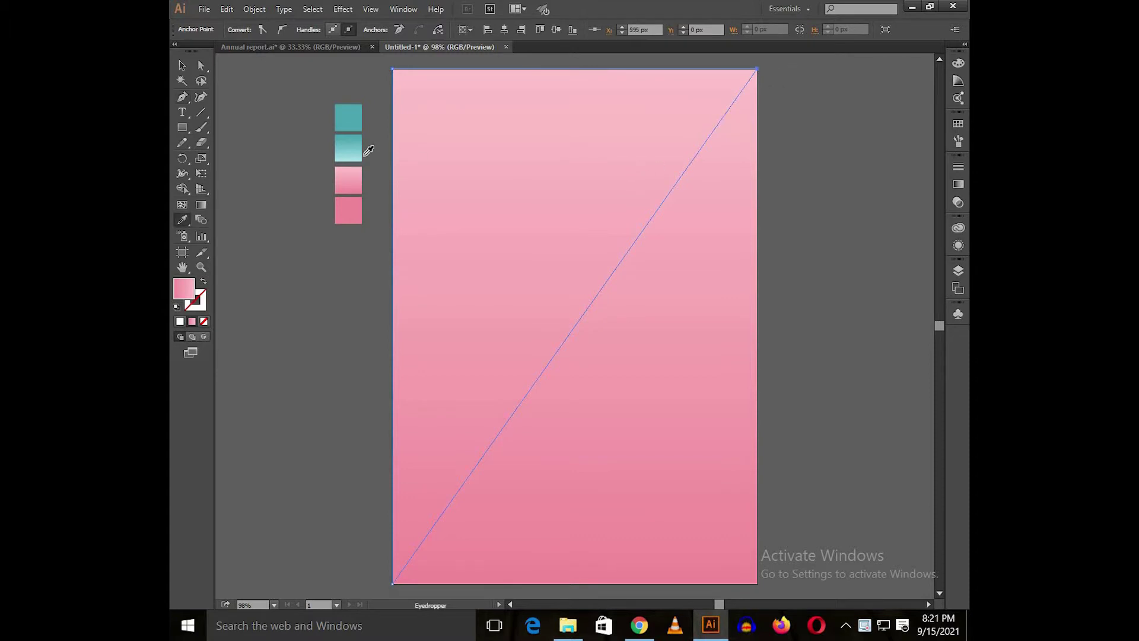
left_click(350, 148)
key("v")
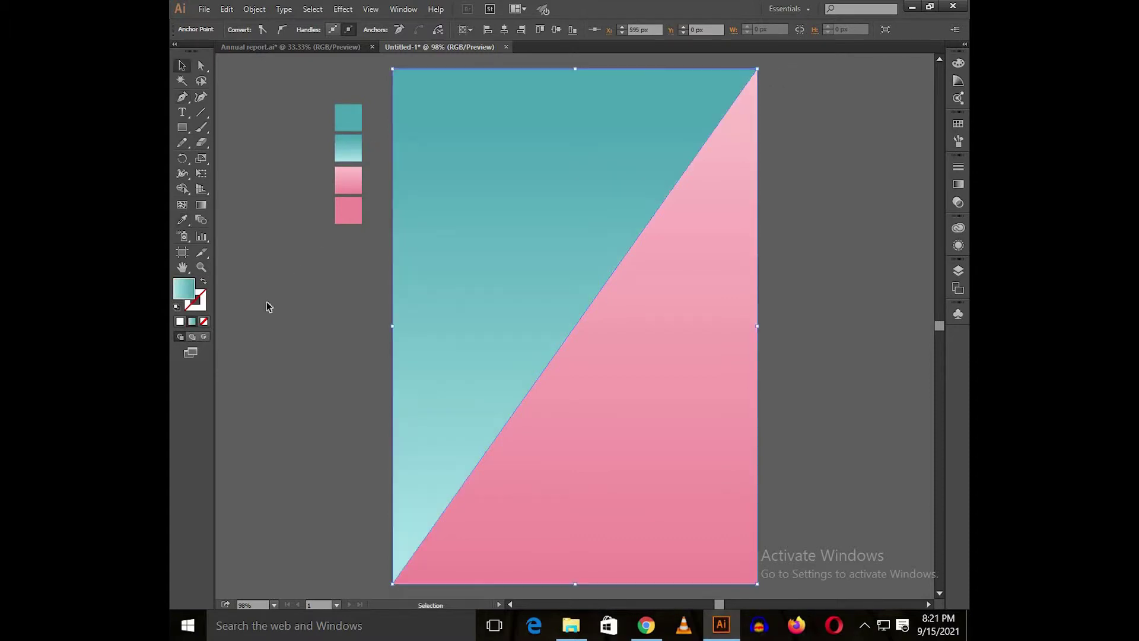
- Move both colour stops of the teal triangle's gradient inward to tighten the colour transition
left_click(411, 298)
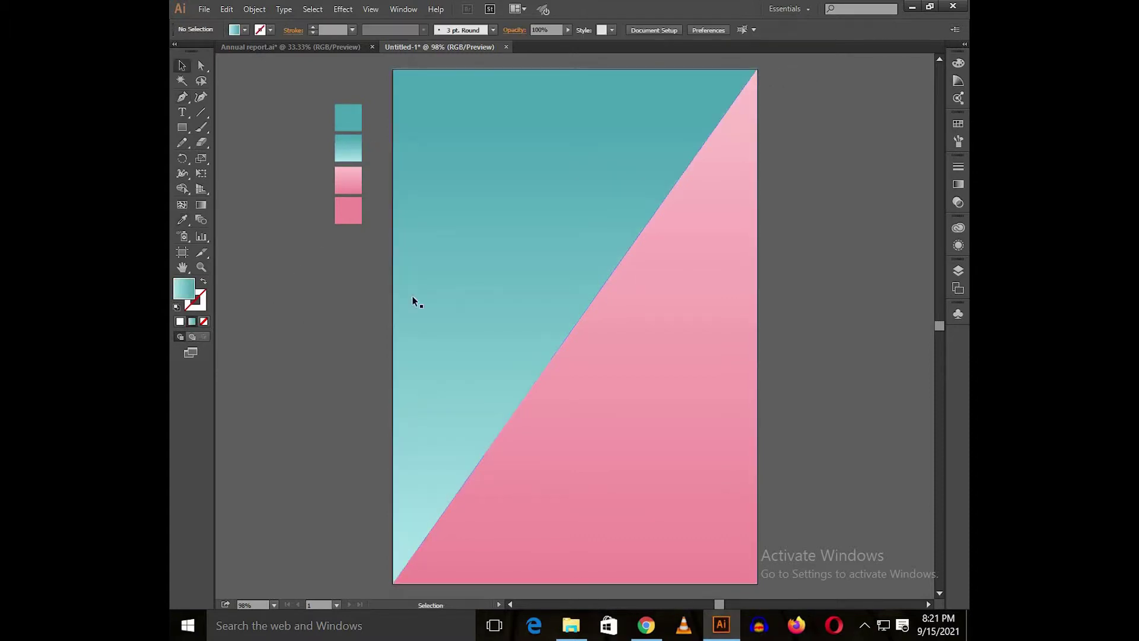
left_click(957, 184)
left_click_drag(824, 254, 830, 255)
left_click_drag(913, 254, 902, 254)
left_click(863, 235)
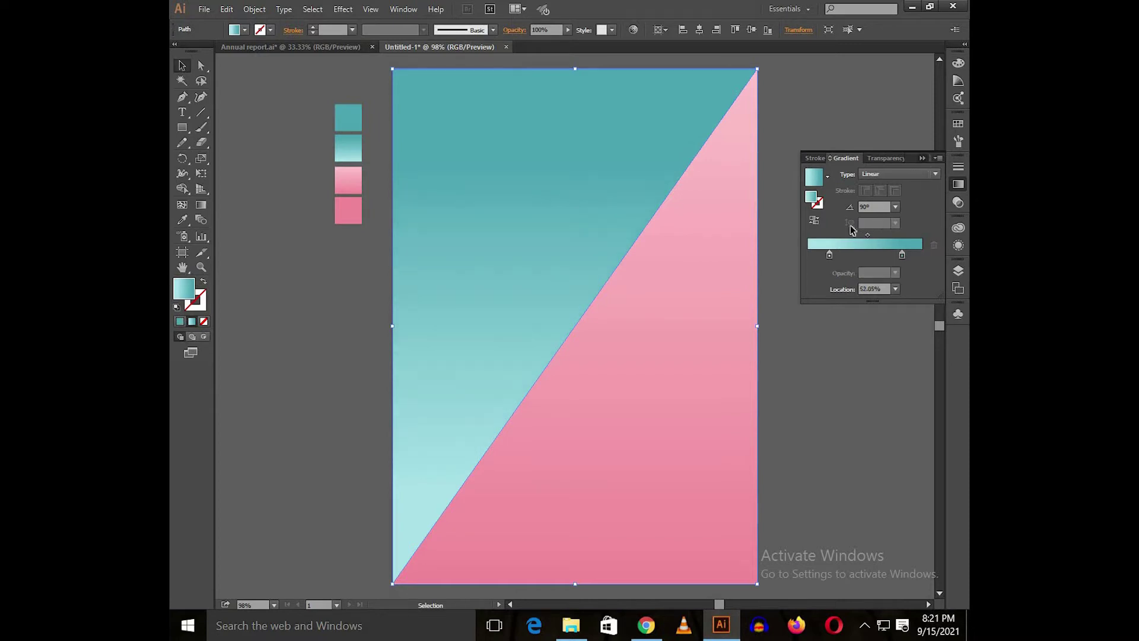
left_click(922, 158)
left_click(838, 246)
- Apply a Multiply drop shadow to the teal triangle with 75% opacity, 8 px X offset, 12 px blur and the Y offset value cleared
key("ctrl+minus")
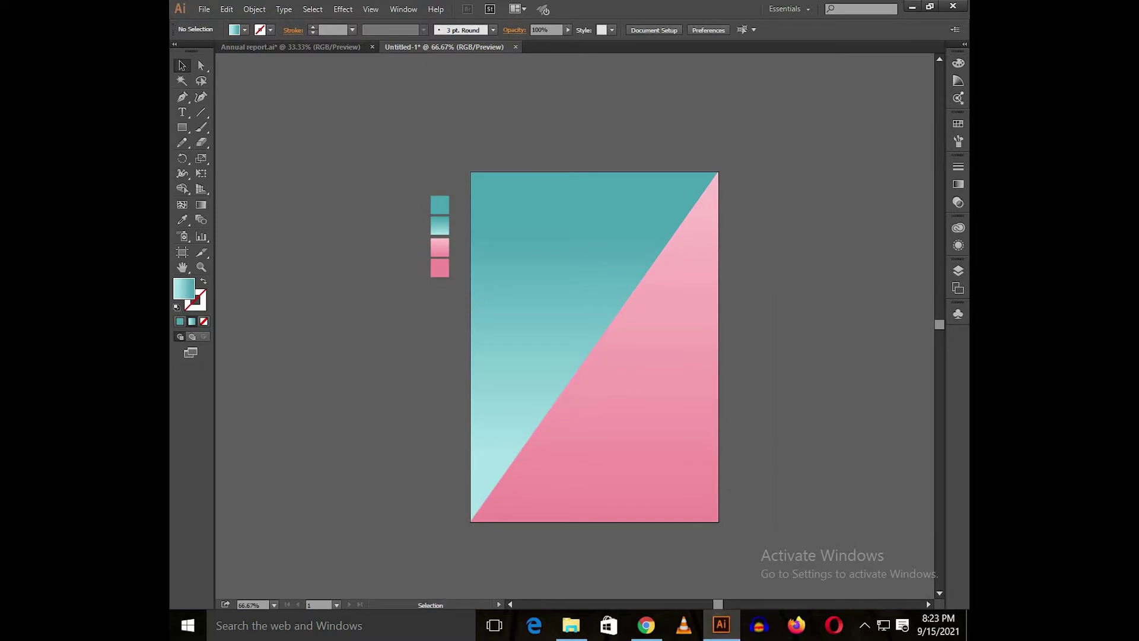
left_click(529, 318)
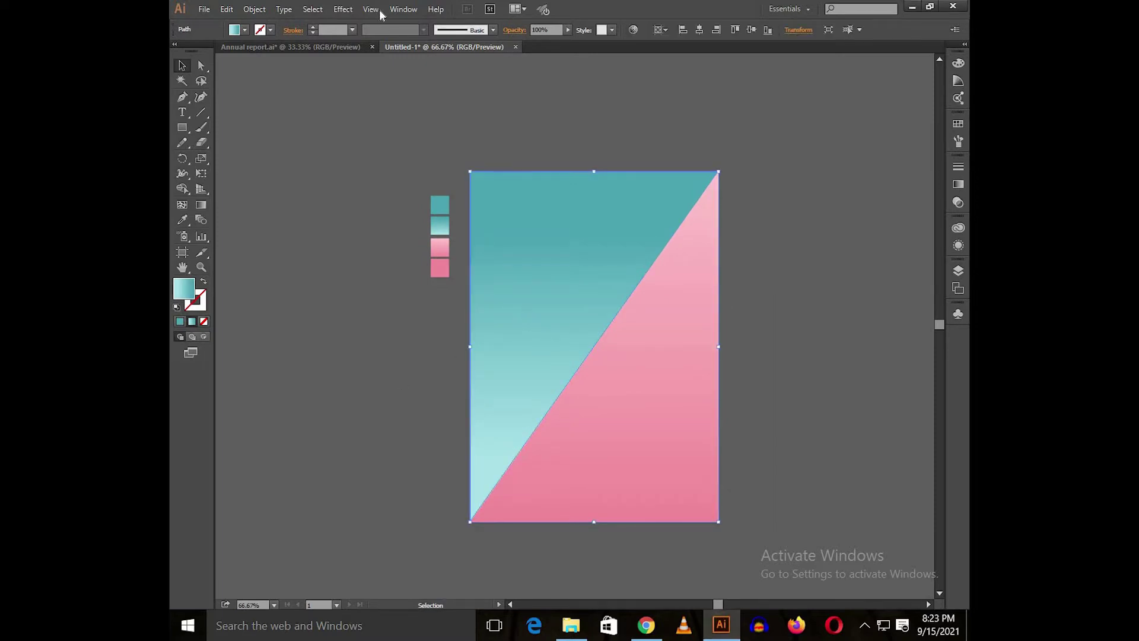
left_click(343, 9)
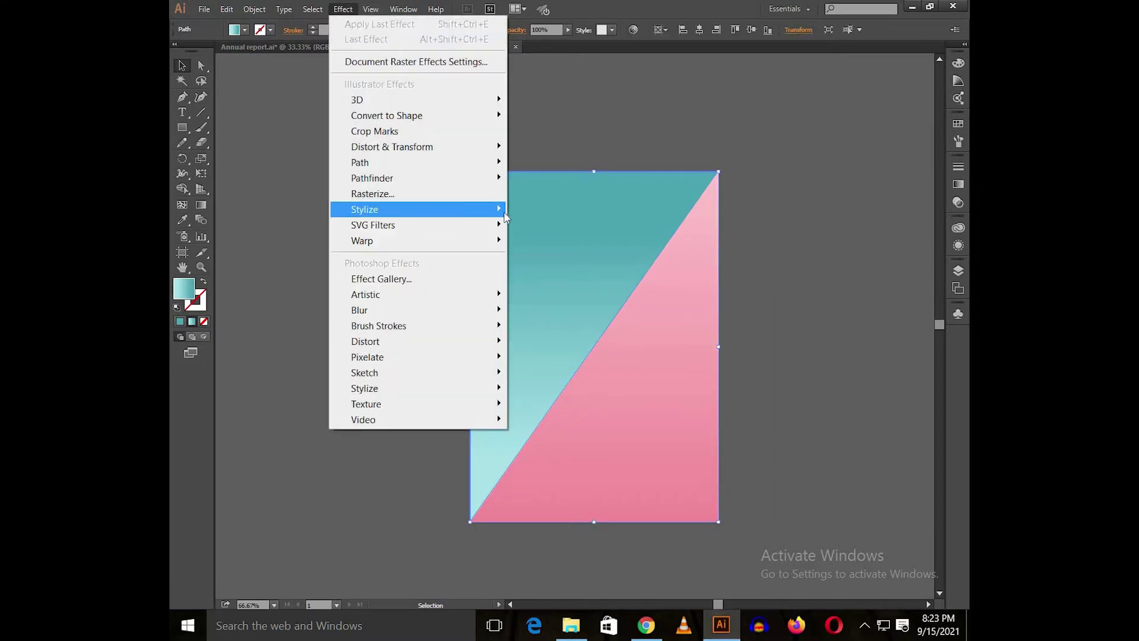
mouse_move(475, 209)
left_click(527, 213)
left_click(827, 240)
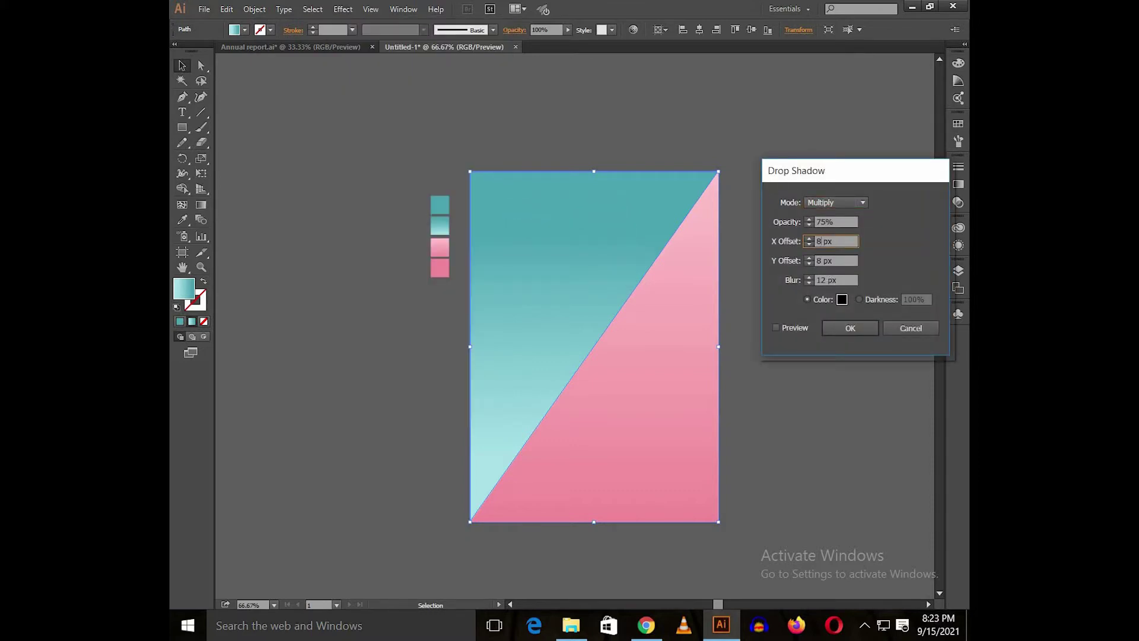
left_click(821, 261)
key("BackSpace")
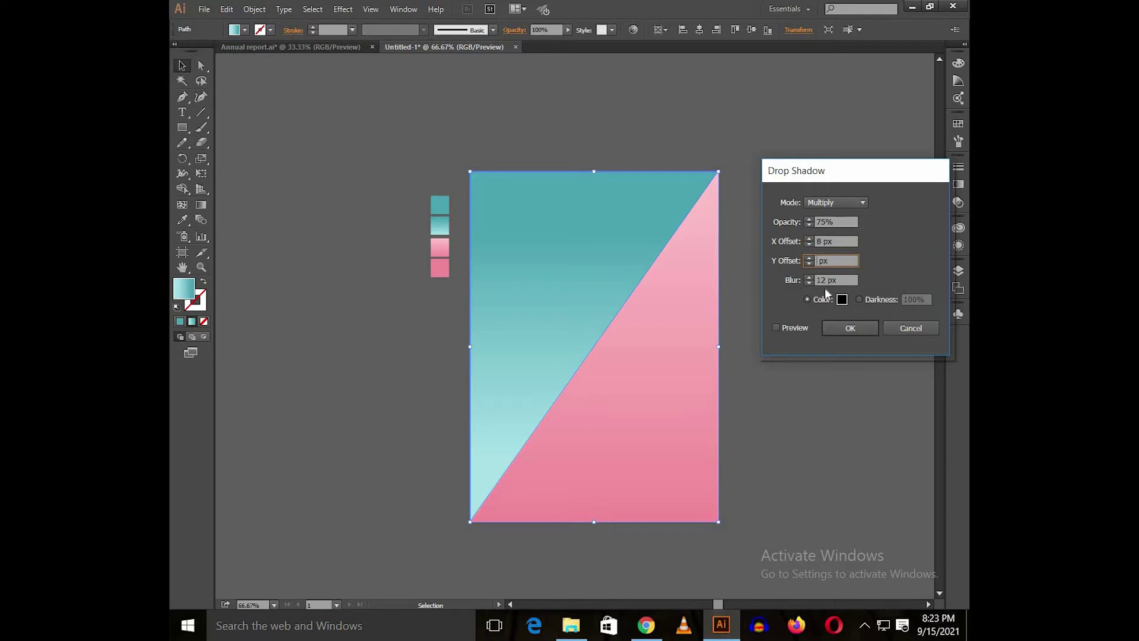
left_click(775, 328)
left_click(827, 329)
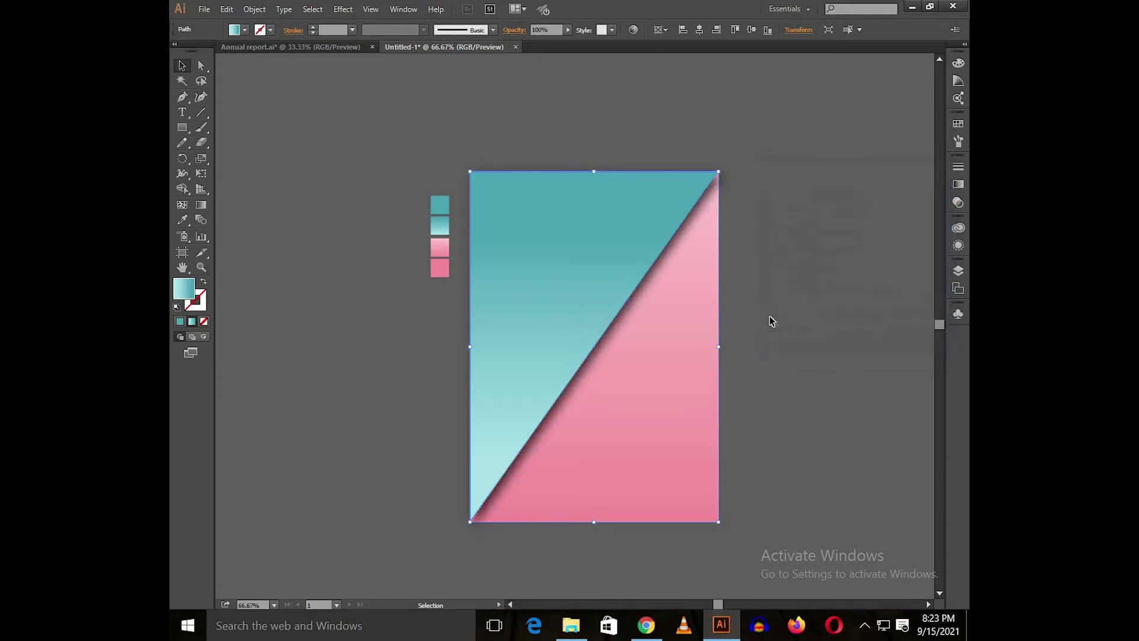
left_click(771, 321)
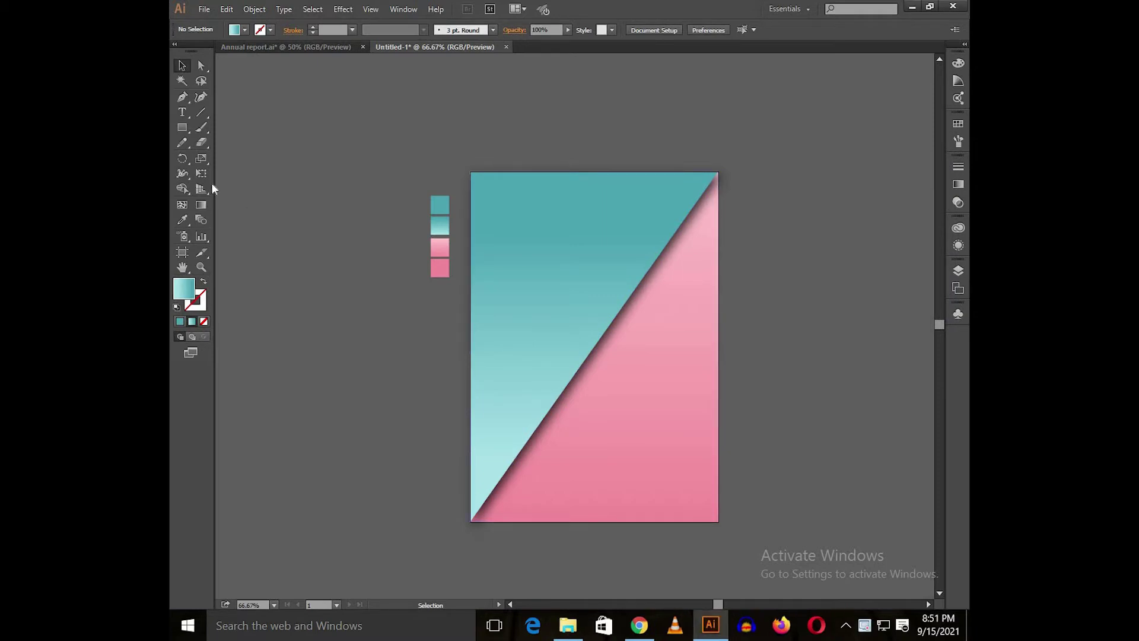
- Draw a three-sided polygon with a 50 px radius in the empty area to the right of the artboard
left_click(182, 127)
left_click_drag(182, 128, 237, 171)
left_click_drag(530, 253, 355, 328)
left_click_drag(637, 370, 461, 343)
left_click(517, 341)
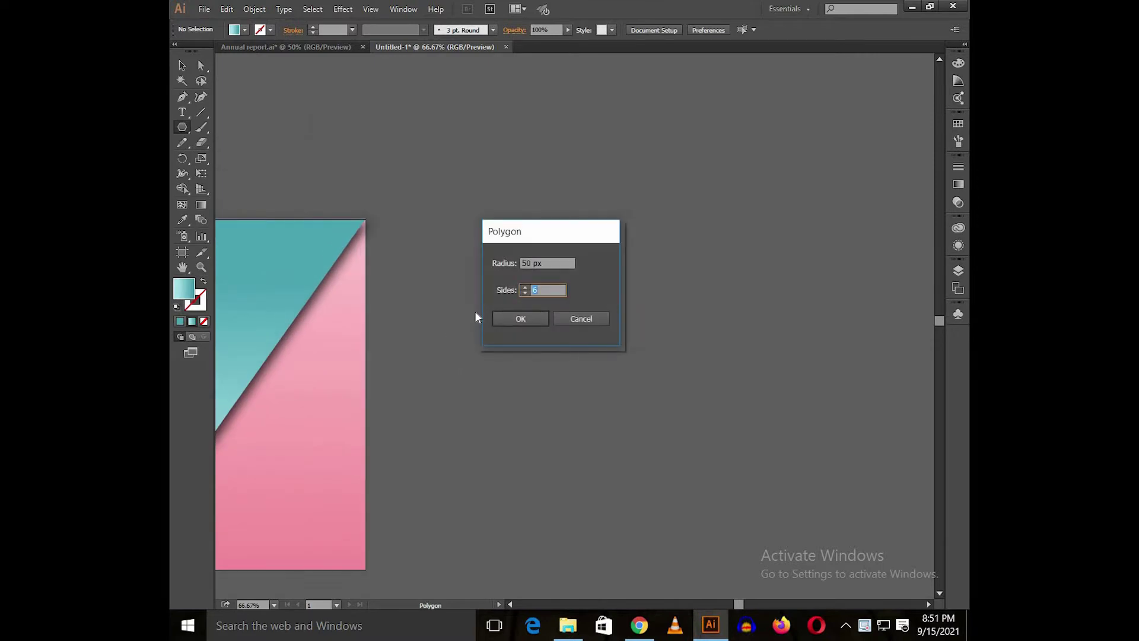
type("3")
left_click(521, 318)
- Enlarge the triangle beside the artboard and change its fill to white
key("v")
left_click_drag(525, 322, 635, 410)
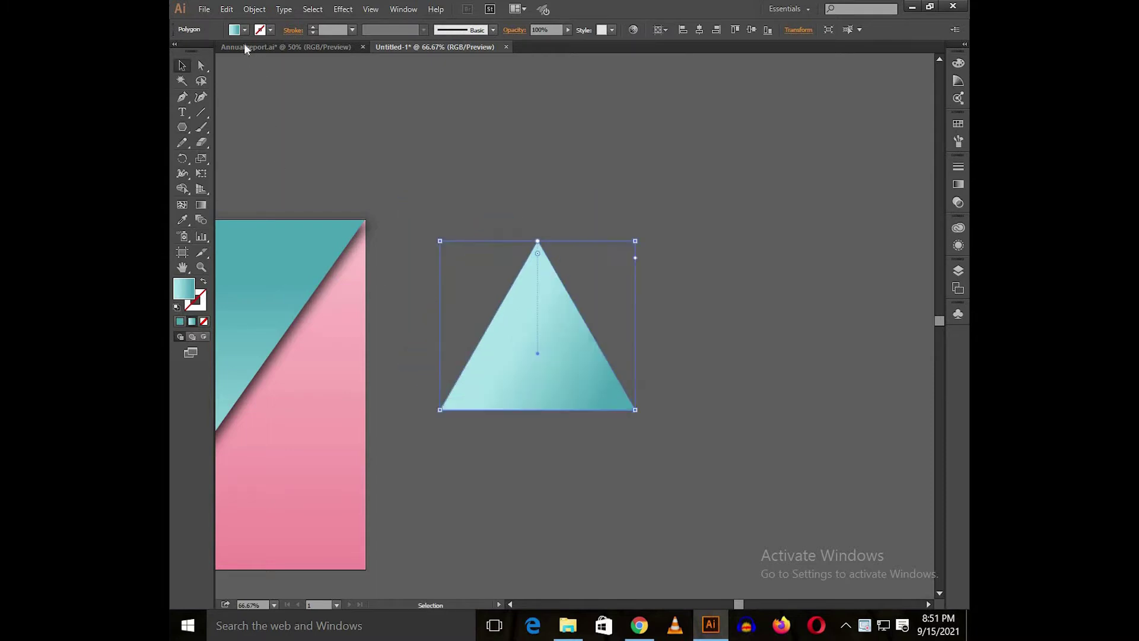
left_click(245, 30)
left_click(193, 51)
left_click(455, 150)
left_click(574, 333)
left_click_drag(636, 411, 644, 432)
- Narrow the white triangle by nudging both of its base corners inward by equal amounts
key("a")
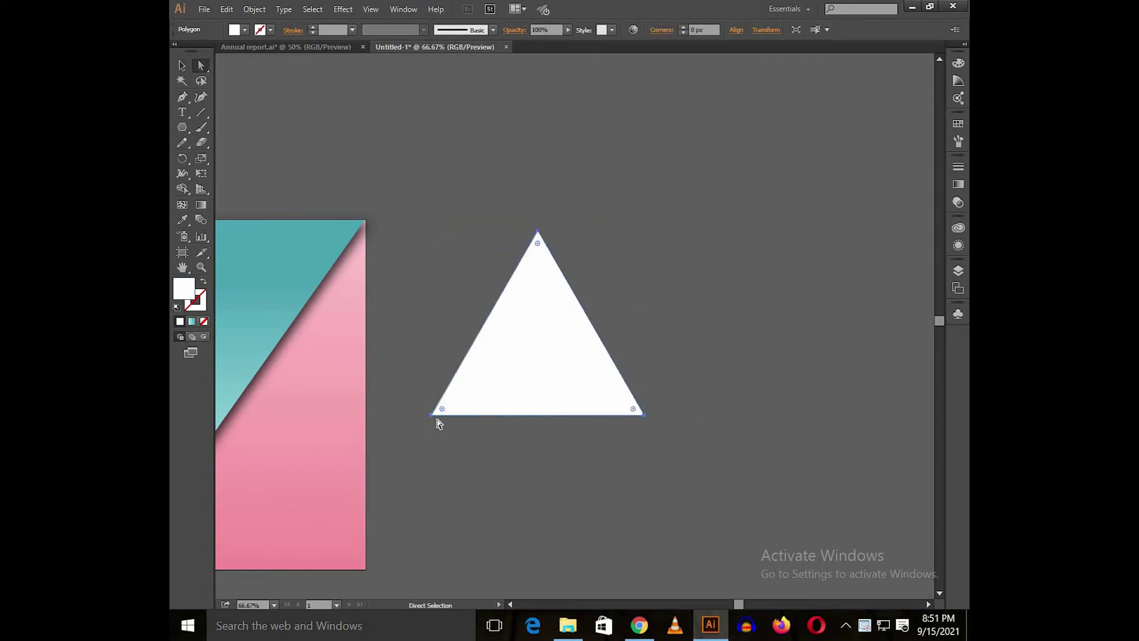
left_click(432, 415)
key("shift+Right")
key("shift+Right")
key("shift+Right")
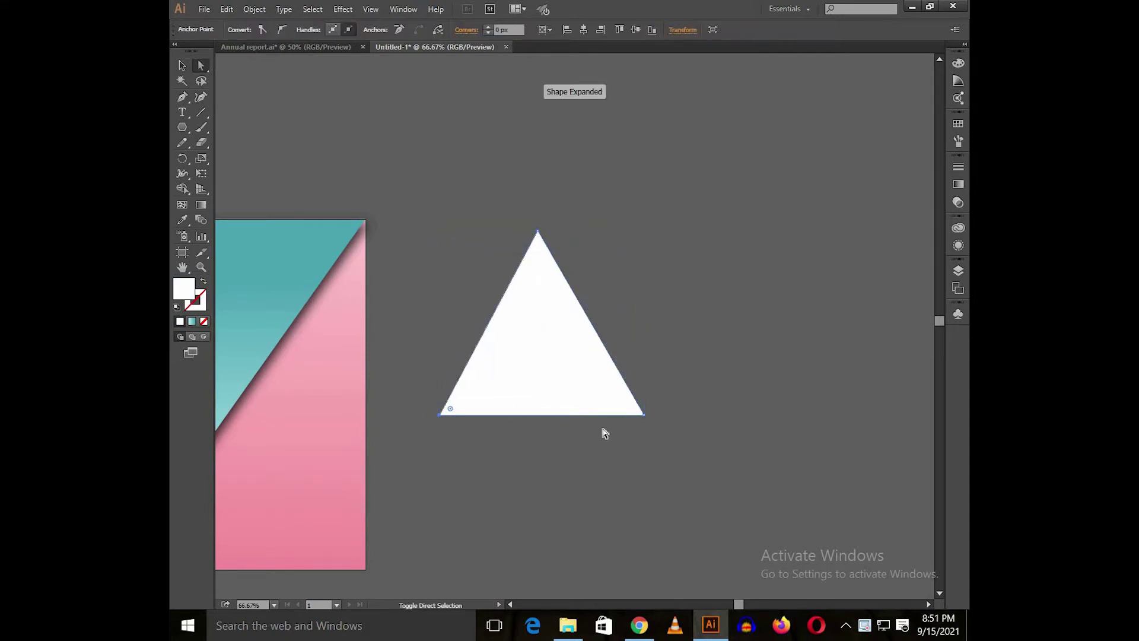
left_click(644, 415)
key("shift+Left")
key("shift+Left")
key("shift+Left")
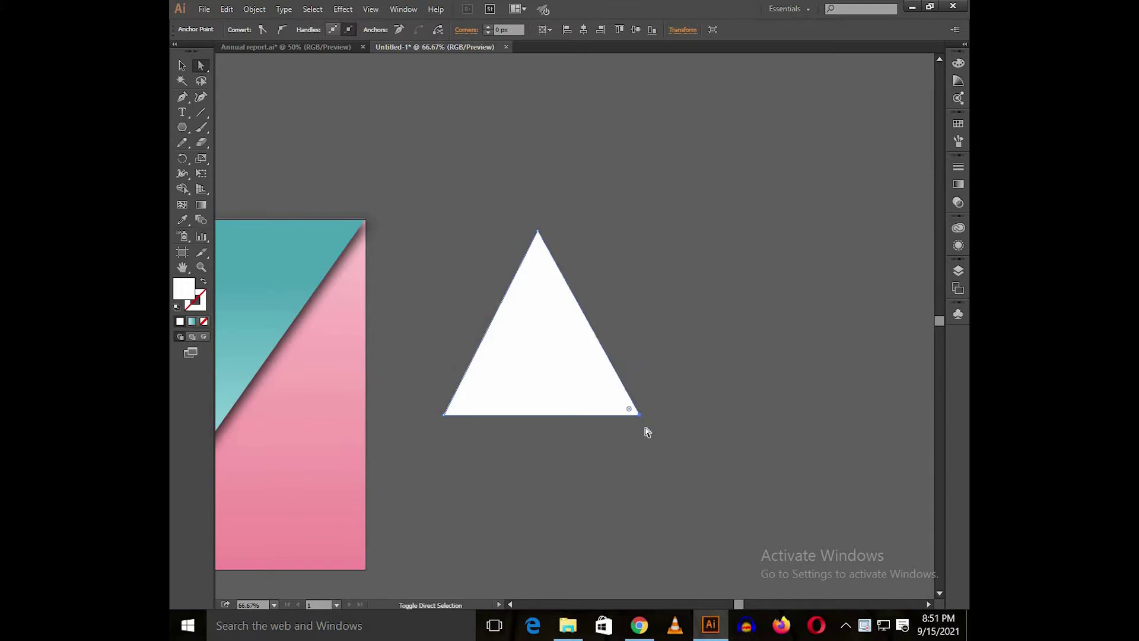
key("v")
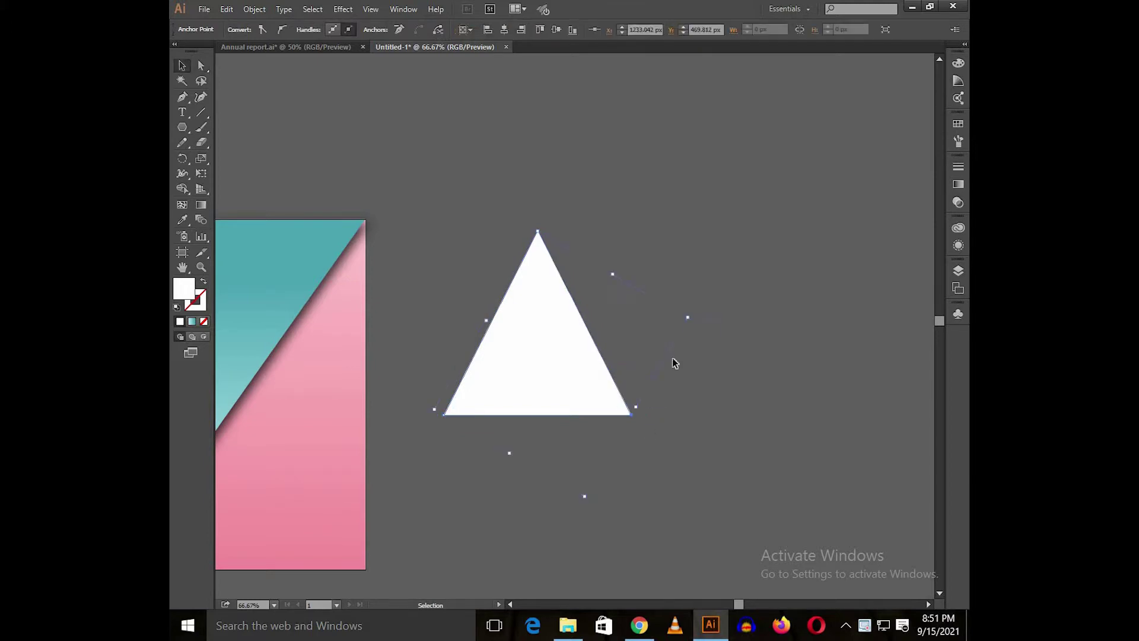
left_click(670, 361)
- Duplicate the white triangle to its right and turn the copy into an unfilled outline with a white stroke
scroll(670, 361, "down", 1)
scroll(620, 350, "up", 1)
left_click_drag(571, 340, 654, 369)
left_click(541, 354)
left_click(205, 282)
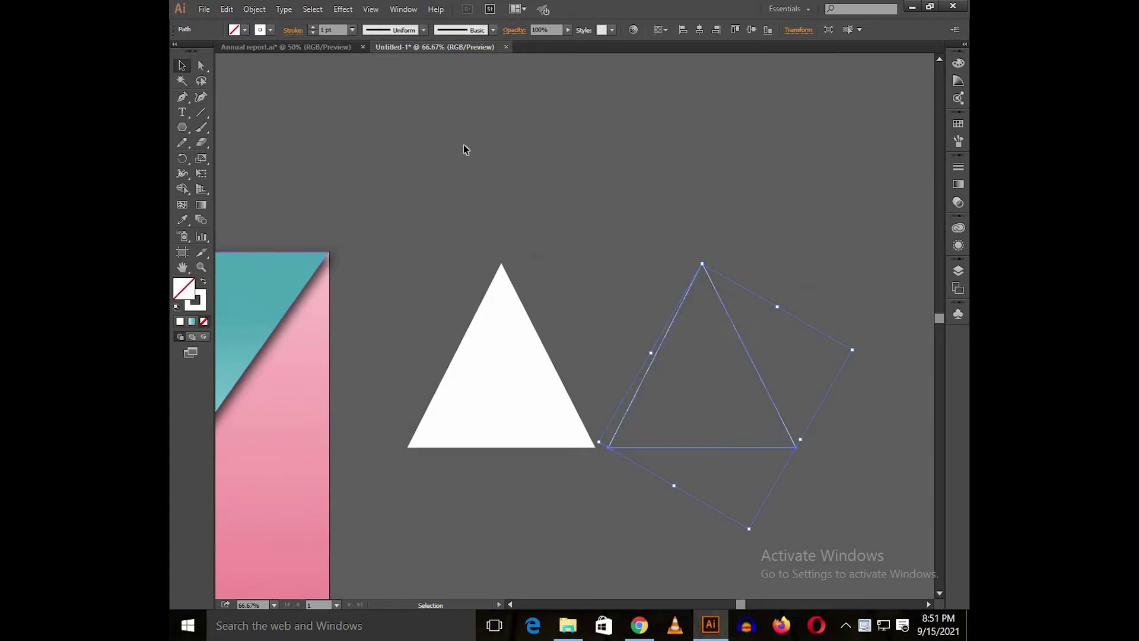
- Set the outlined triangle's stroke weight to 10 pt and try moving the outline
scroll(344, 29, "up", 7)
scroll(344, 30, "up", 2)
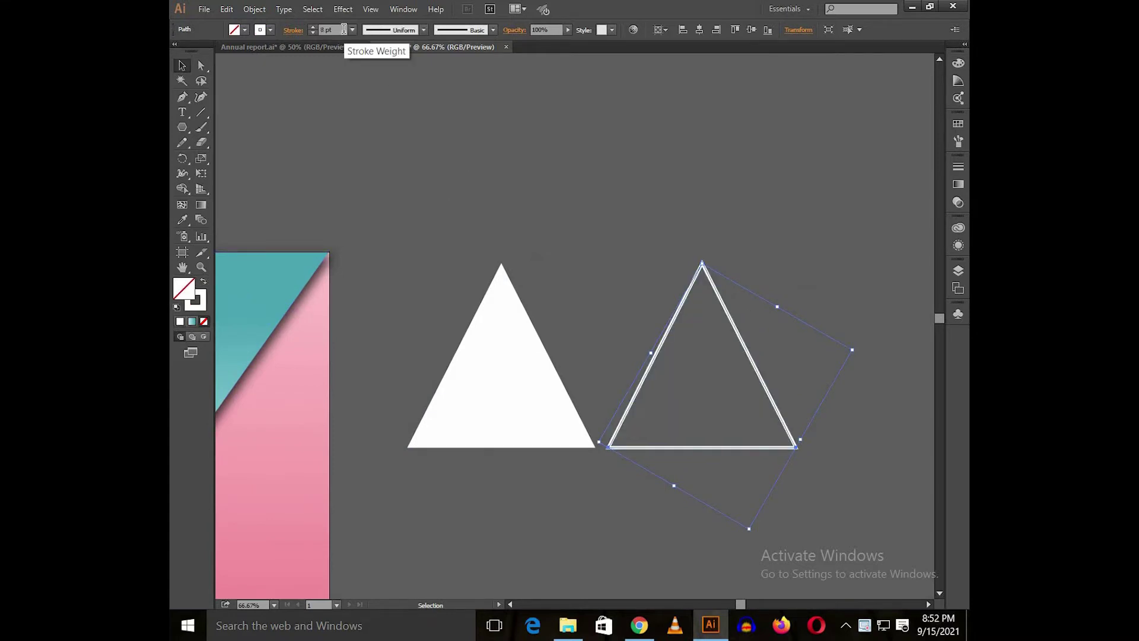
left_click(401, 151)
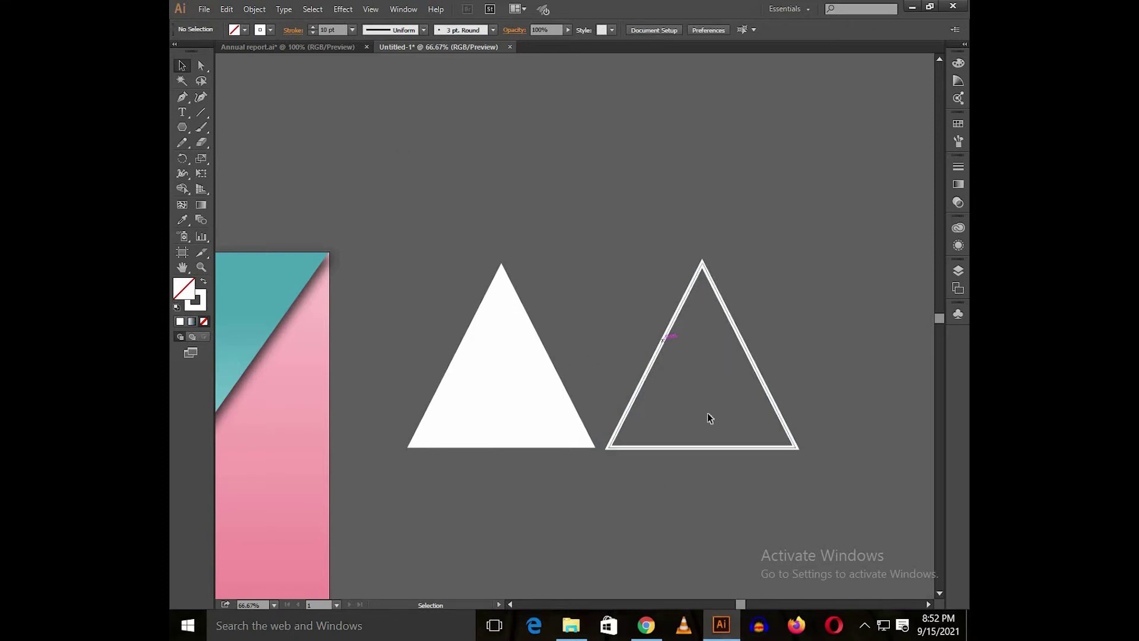
left_click_drag(662, 333, 706, 404)
key("ctrl+z")
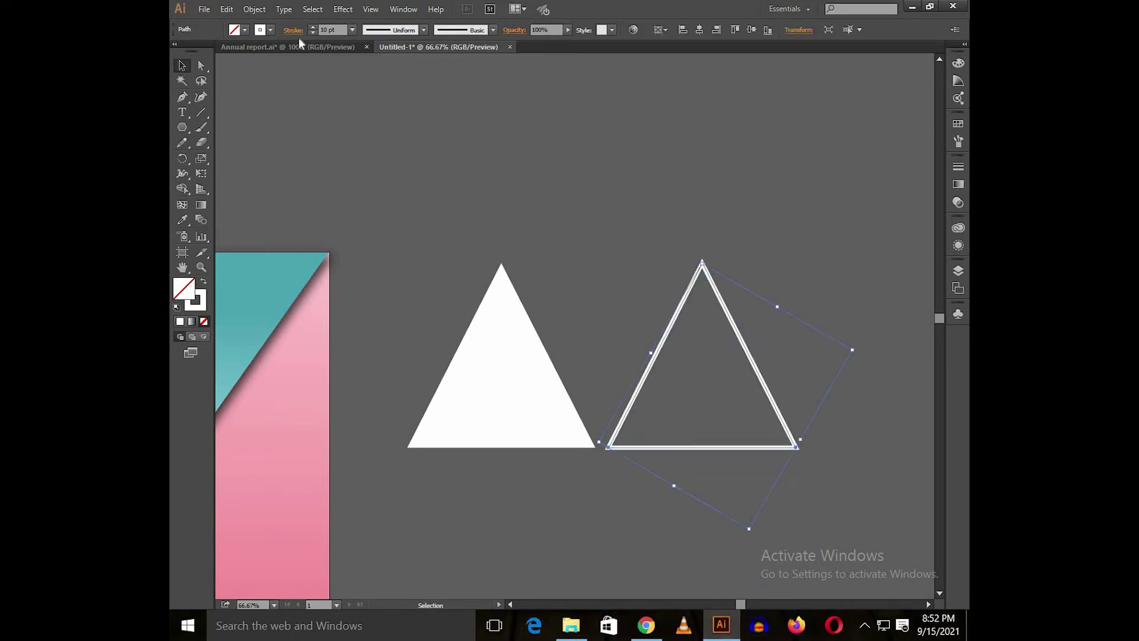
- Set the outlined triangle's stroke weight to 6 pt
scroll(337, 29, "down", 3)
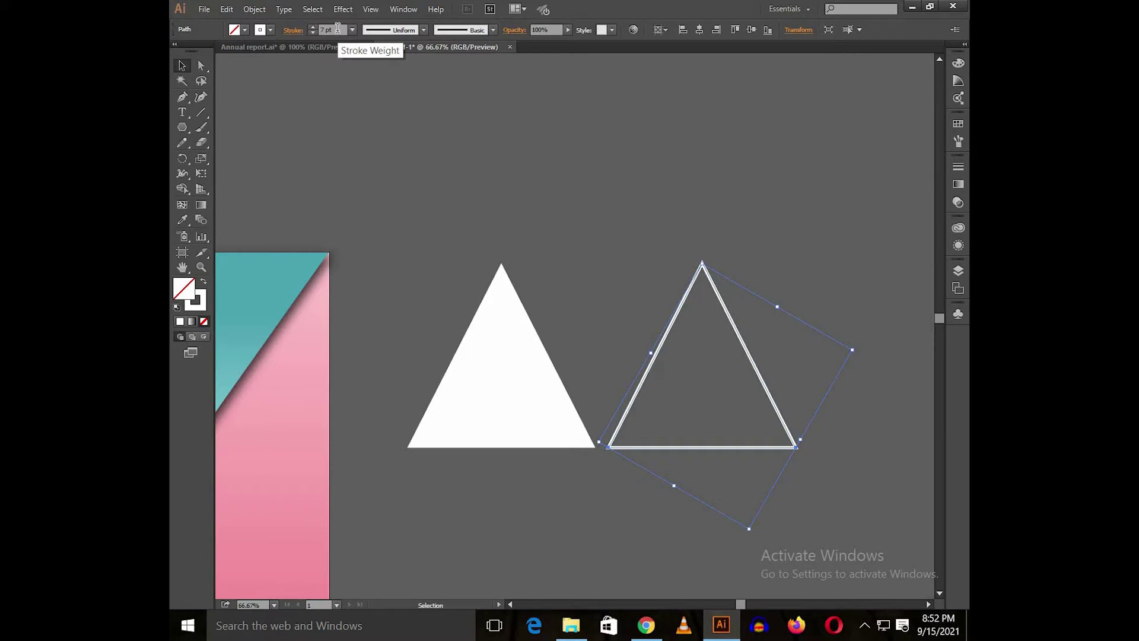
scroll(337, 28, "down", 1)
left_click(478, 236)
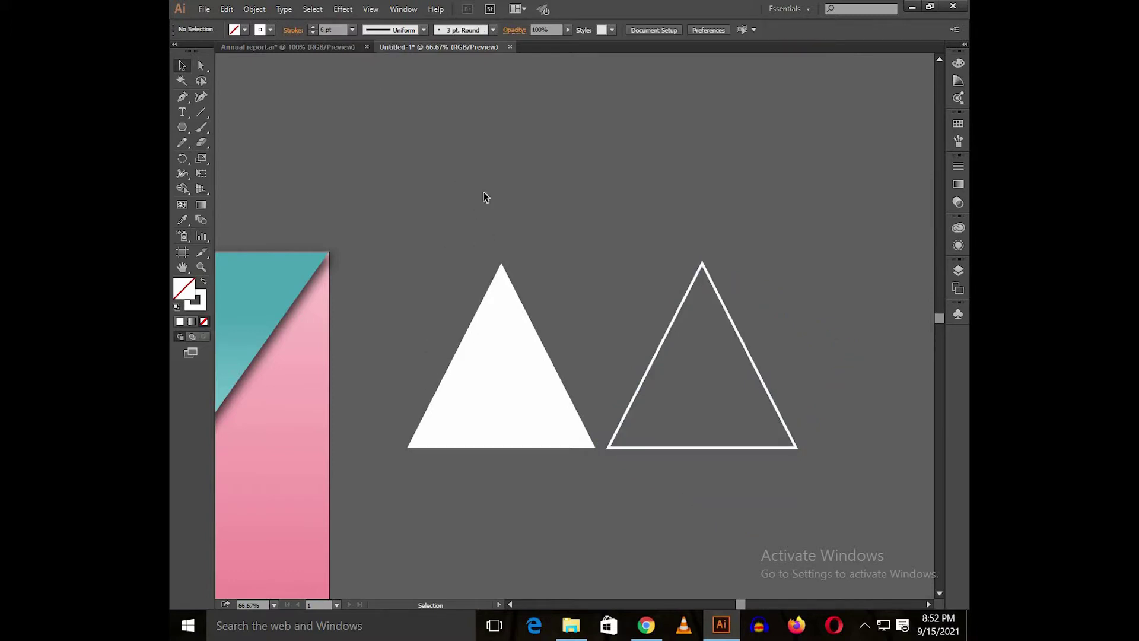
- Bring the city skyline photo over from Annual report.ai and place it above the white triangle
left_click(351, 47)
left_click_drag(533, 368, 470, 213)
left_click(368, 333)
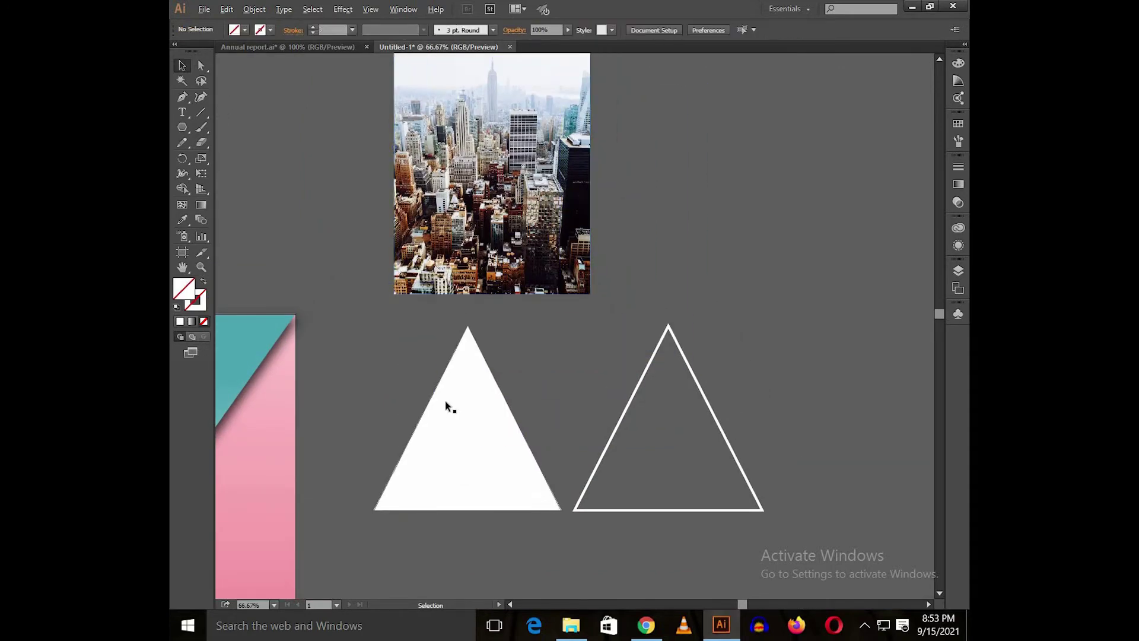
- Duplicate the white triangle up and to the right, and position the city photo over the original white triangle
scroll(457, 454, "down", 1)
scroll(458, 453, "up", 3)
left_click_drag(461, 452, 661, 306)
left_click(621, 285)
left_click_drag(512, 305, 488, 510)
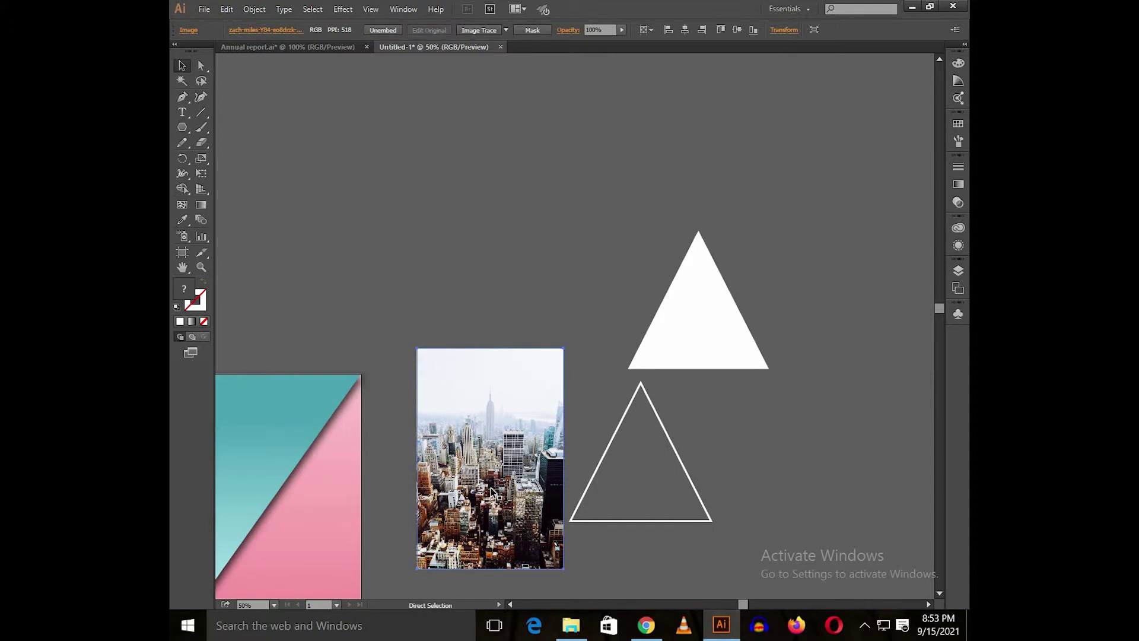
- Clip the city photo inside the original white triangle
key("ctrl+x")
left_click(493, 458)
right_click(492, 453)
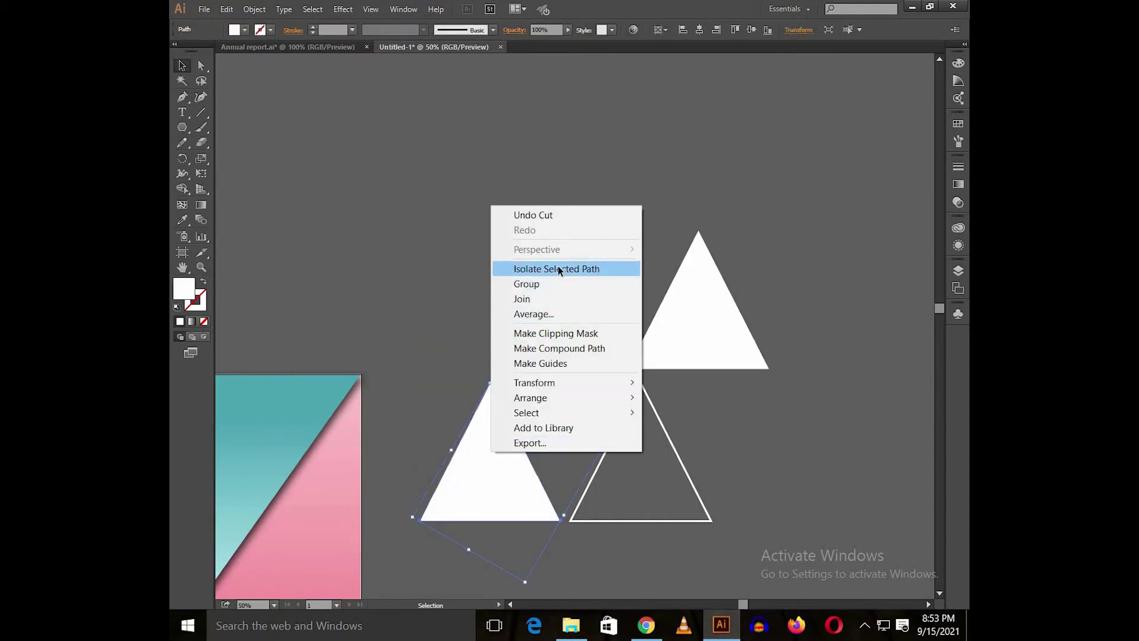
left_click(558, 266)
key("ctrl+b")
key("ctrl+7")
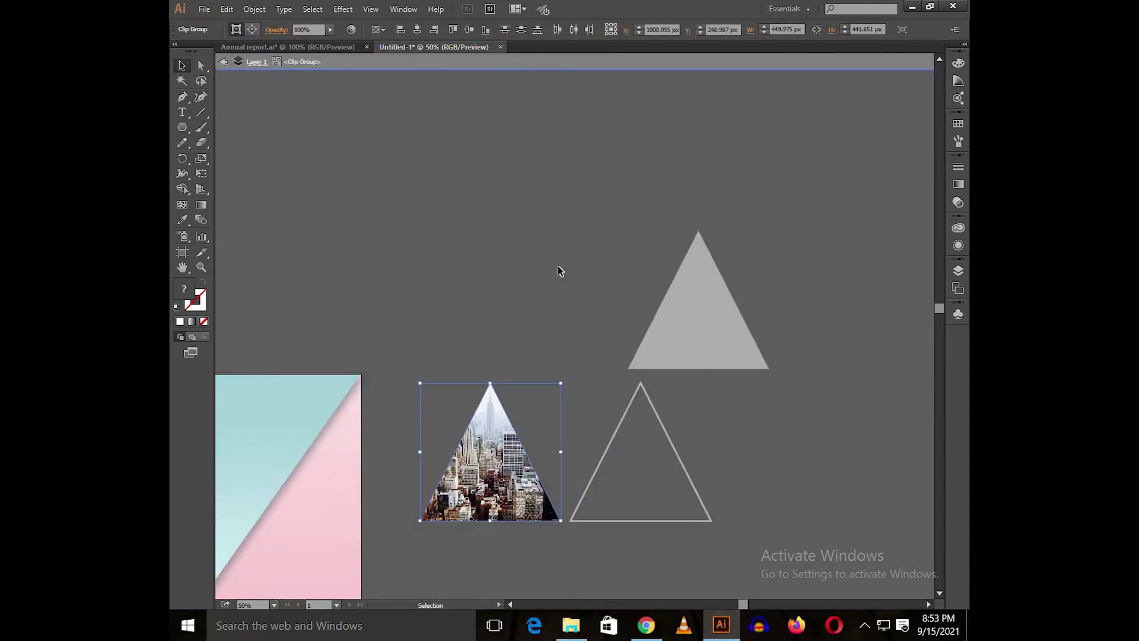
double_click(563, 273)
- Centre the spare white triangle horizontally and vertically over the city photo triangle
left_click(662, 349)
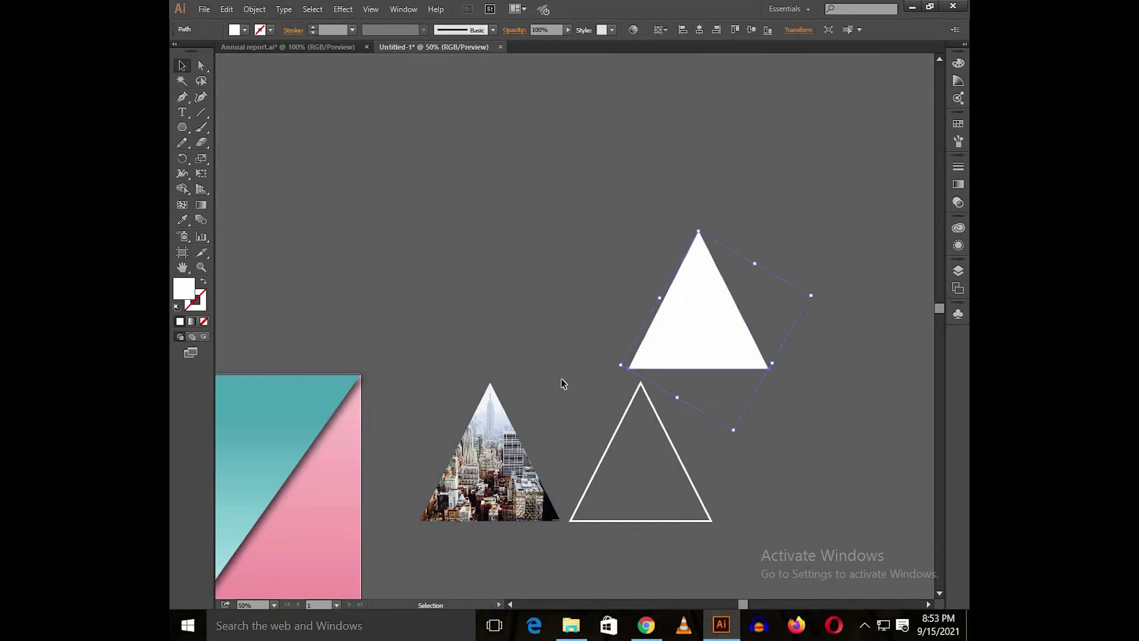
left_click(519, 445, "shift")
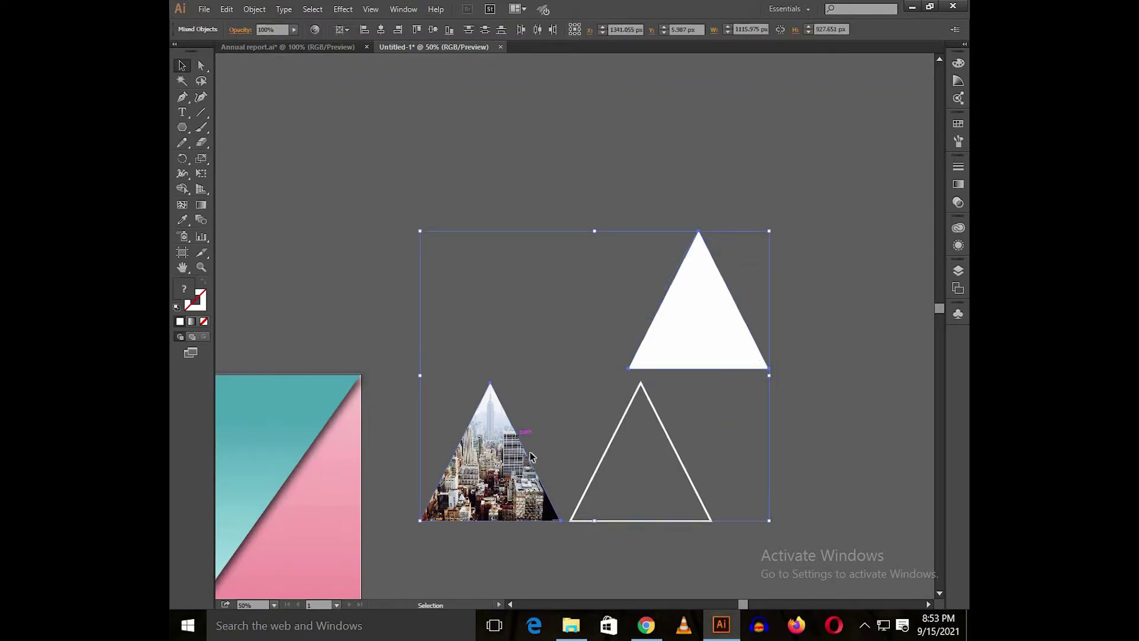
left_click(381, 29)
left_click(432, 30)
left_click(509, 208)
- Fill the white triangle covering the photo with the solid teal sampled from the palette swatches beside the cover
left_click(474, 435)
key("space")
left_click_drag(218, 343, 477, 203)
key("i")
left_click(411, 255)
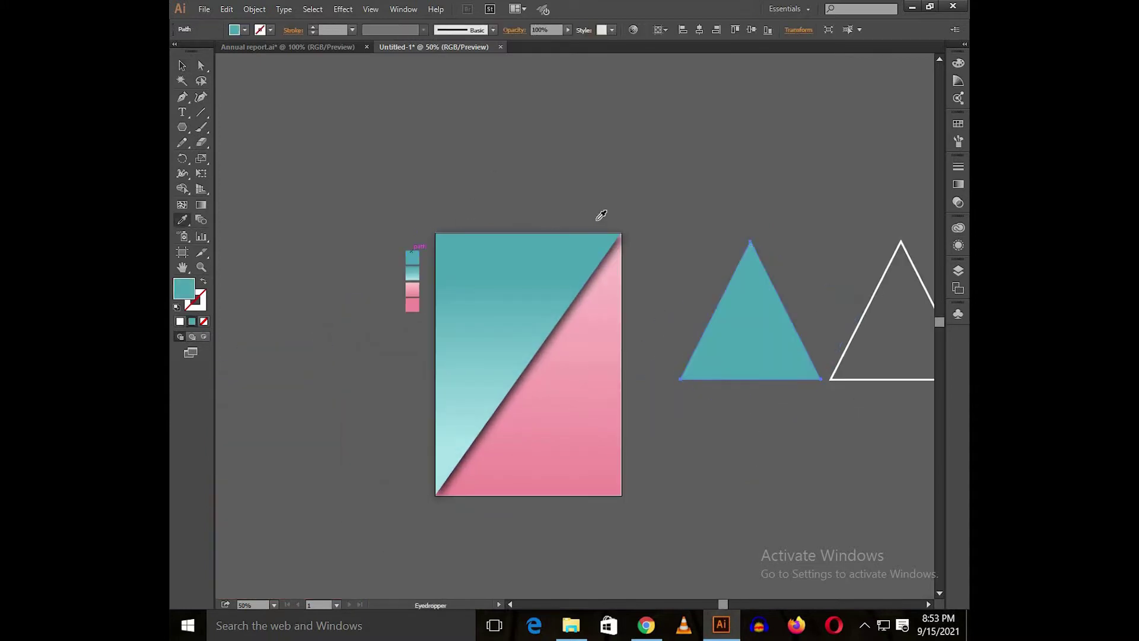
key("v")
left_click_drag(600, 211, 417, 201)
- Set the teal triangle's opacity to 70%
scroll(559, 240, "up", 2)
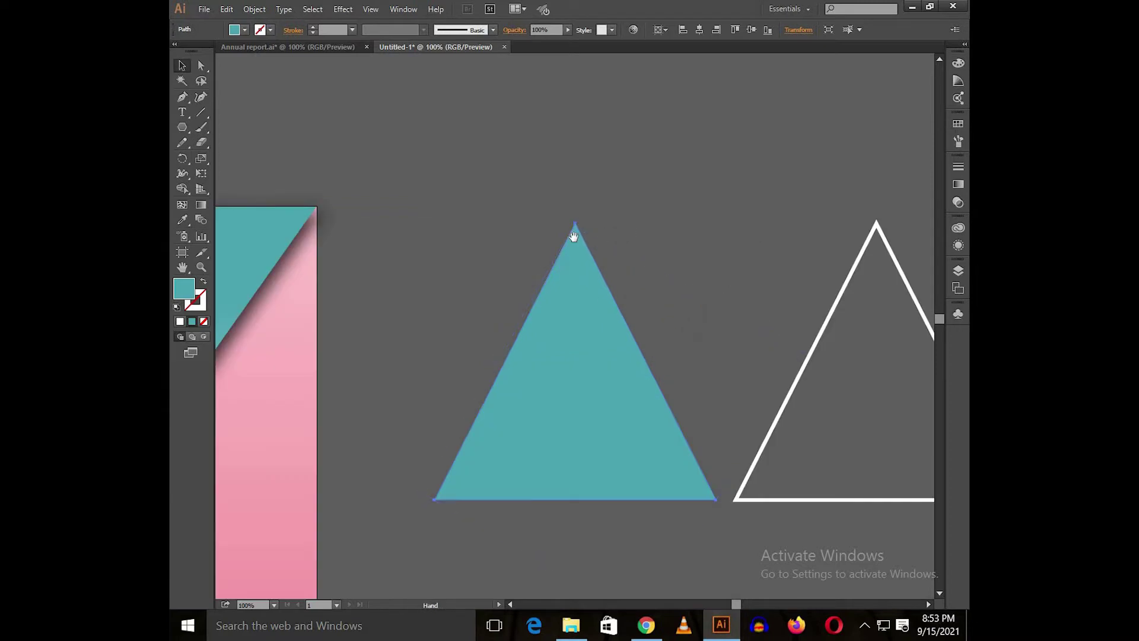
left_click_drag(573, 237, 516, 242)
left_click(541, 30)
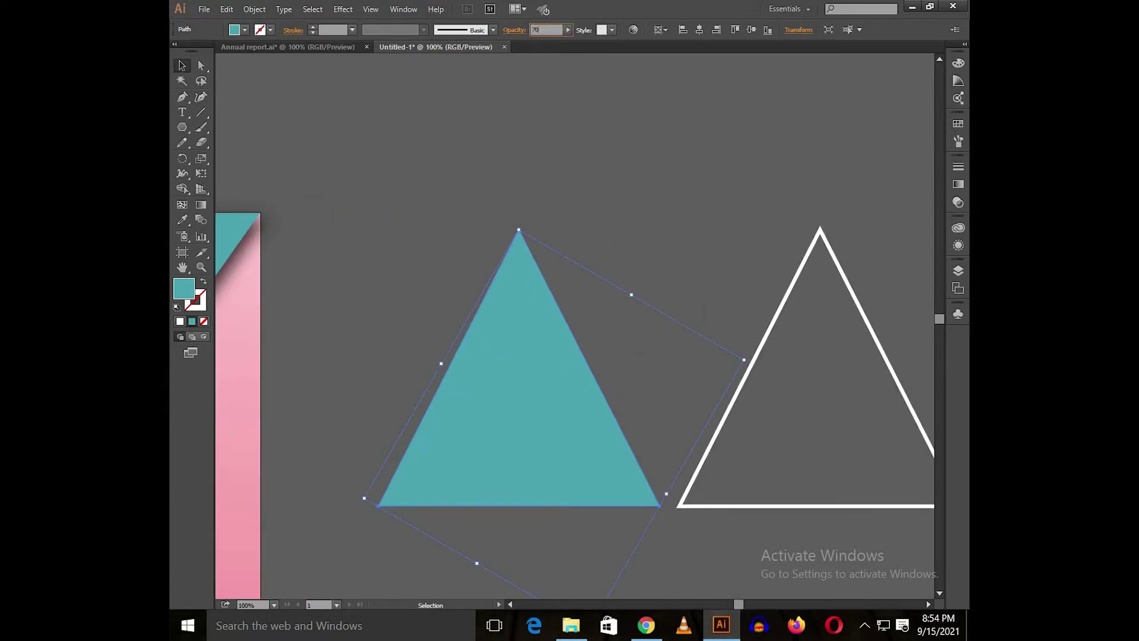
type("70")
key("Return")
left_click(713, 263)
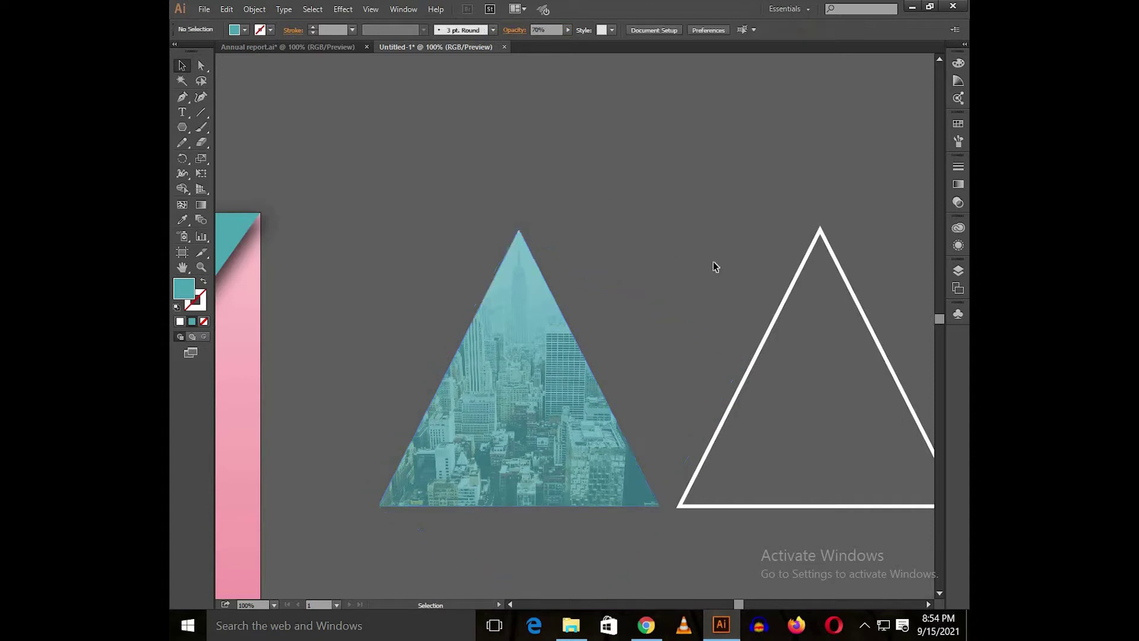
- Set the teal overlay triangle's opacity to 60%
left_click(502, 336)
left_click(546, 29)
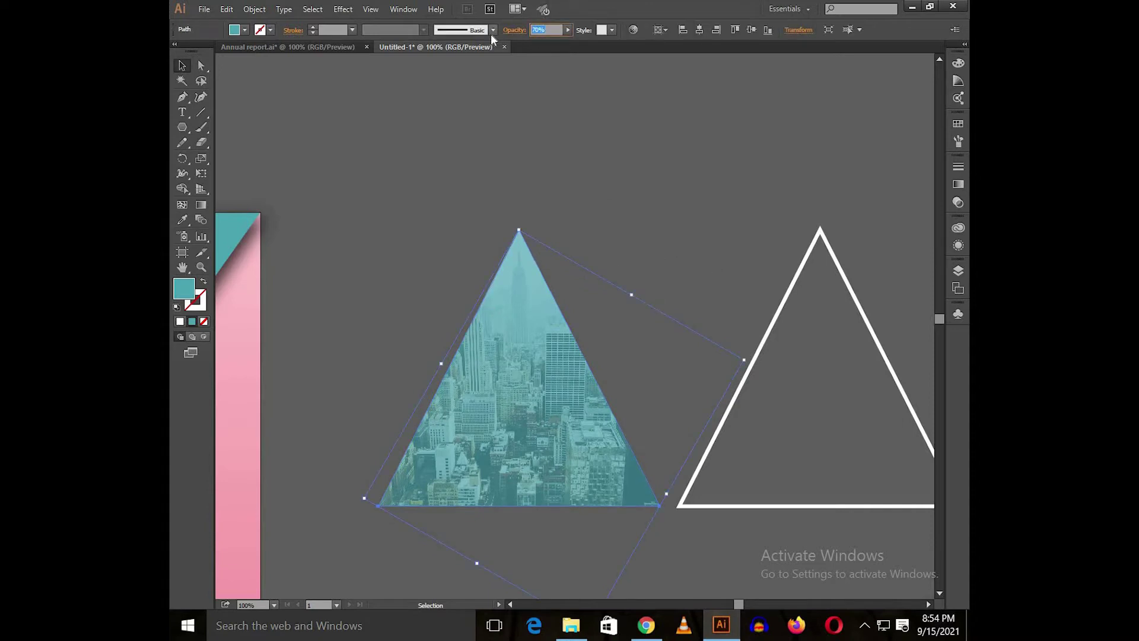
type("6")
key("Return")
left_click(545, 29)
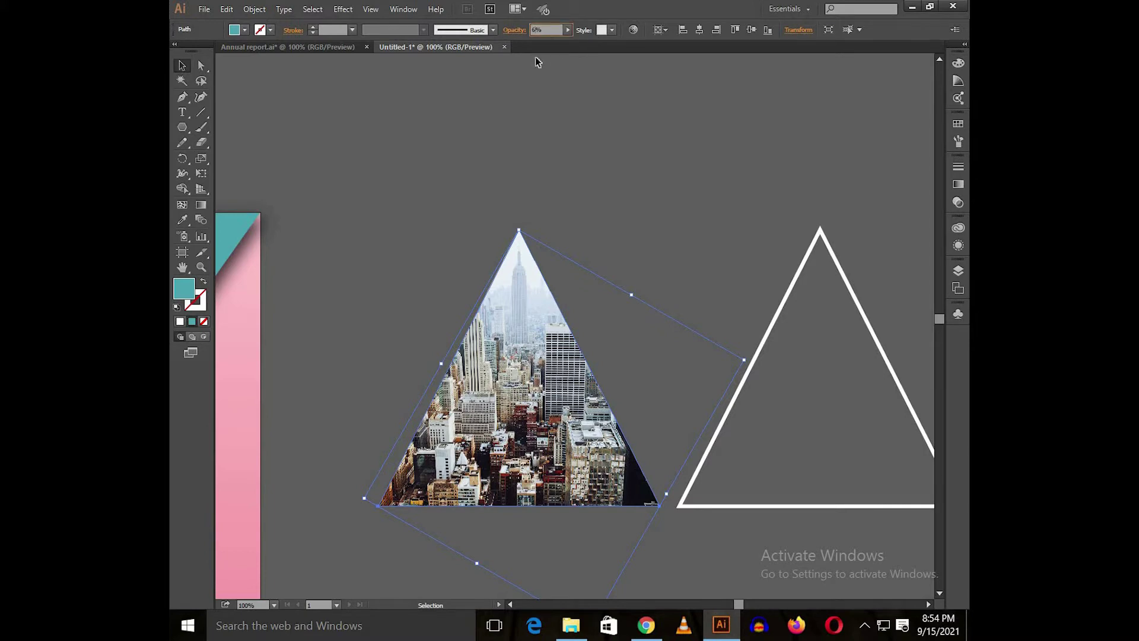
key("Return")
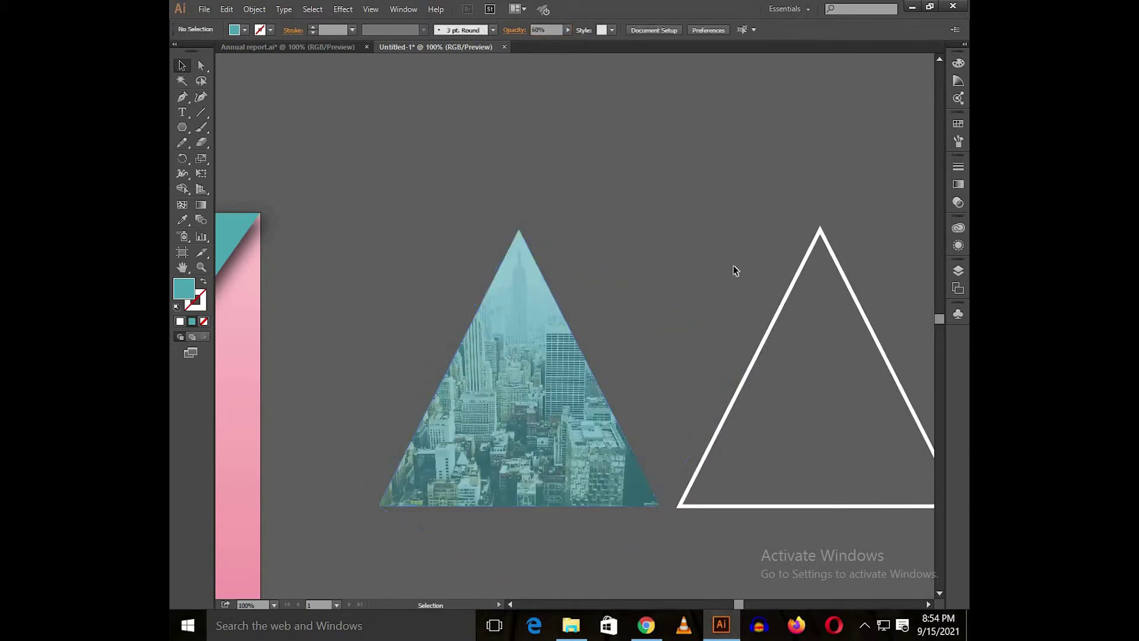
- Align the white outlined triangle to the horizontal centre of the teal-tinted photo triangle
left_click(789, 290)
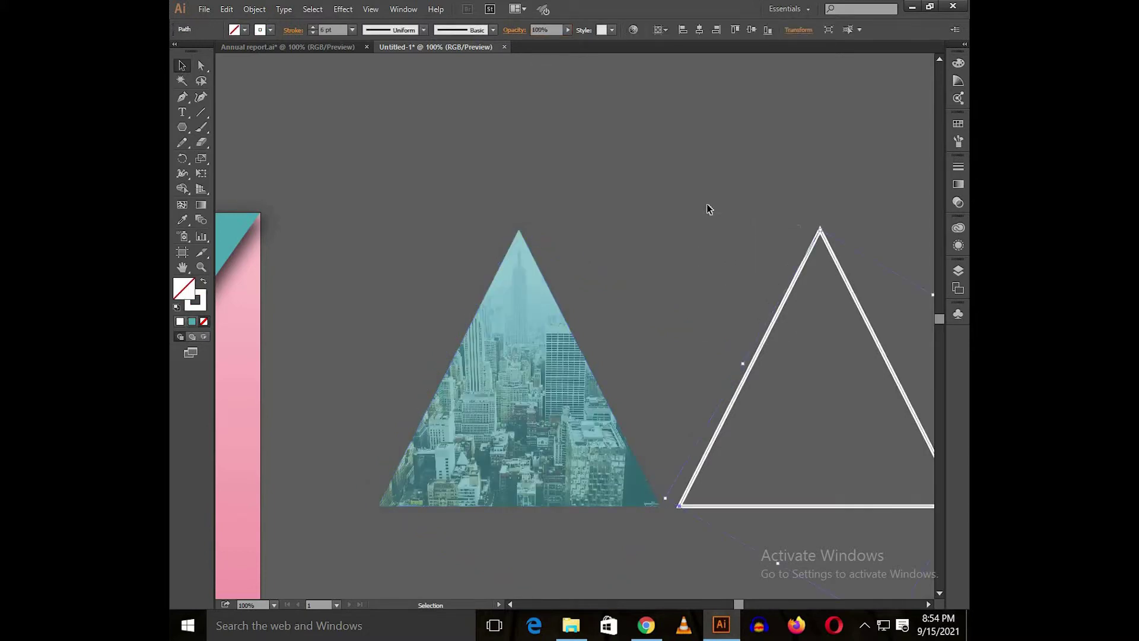
left_click(538, 286, "shift")
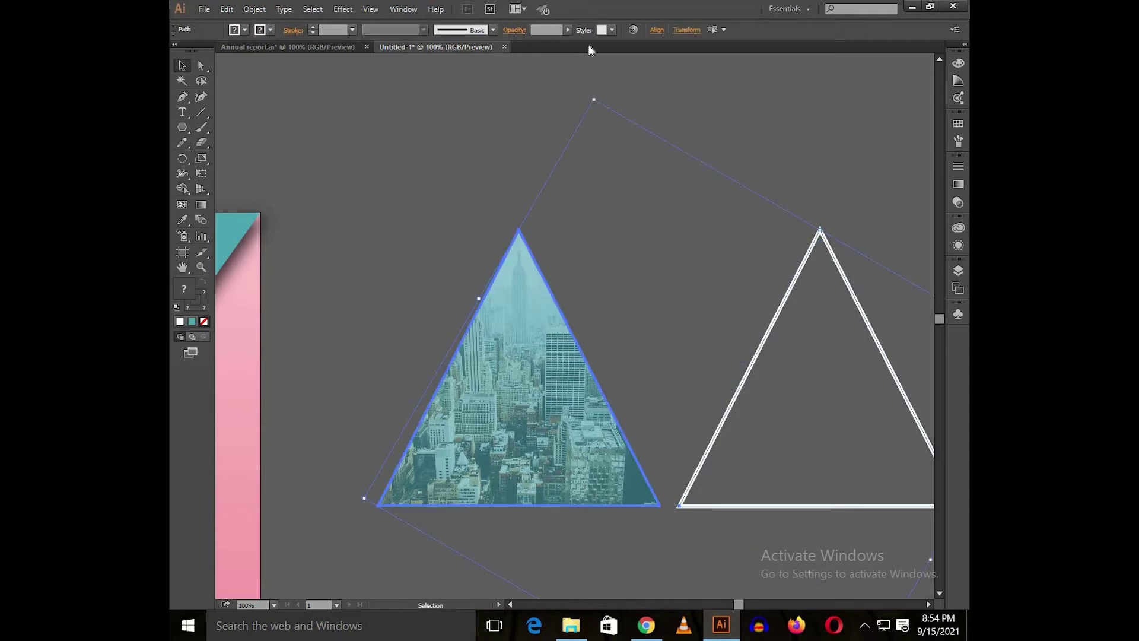
left_click(657, 29)
left_click(553, 61)
left_click(683, 195)
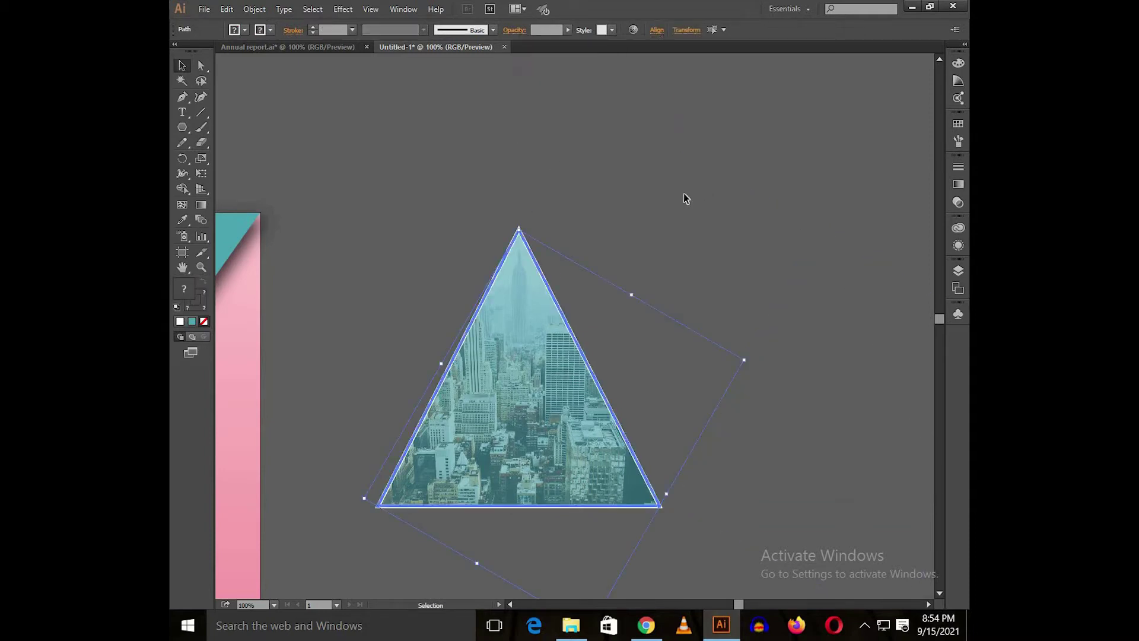
- Enlarge the outlined triangle slightly around the photo triangle and centre it there horizontally and vertically
left_click(521, 236)
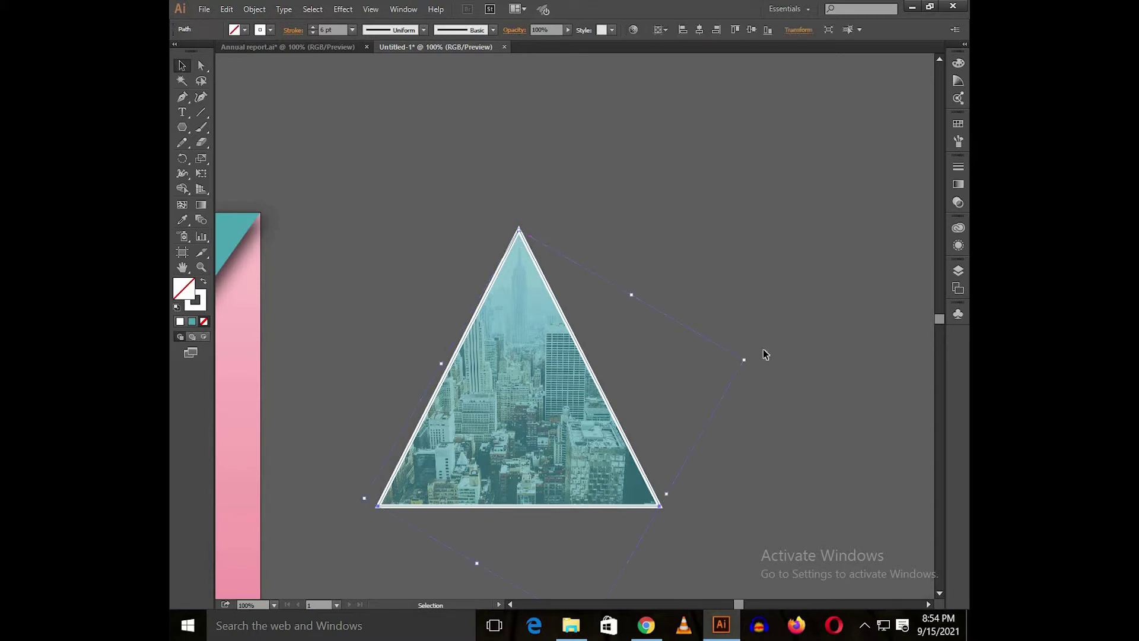
left_click_drag(631, 294, 643, 283)
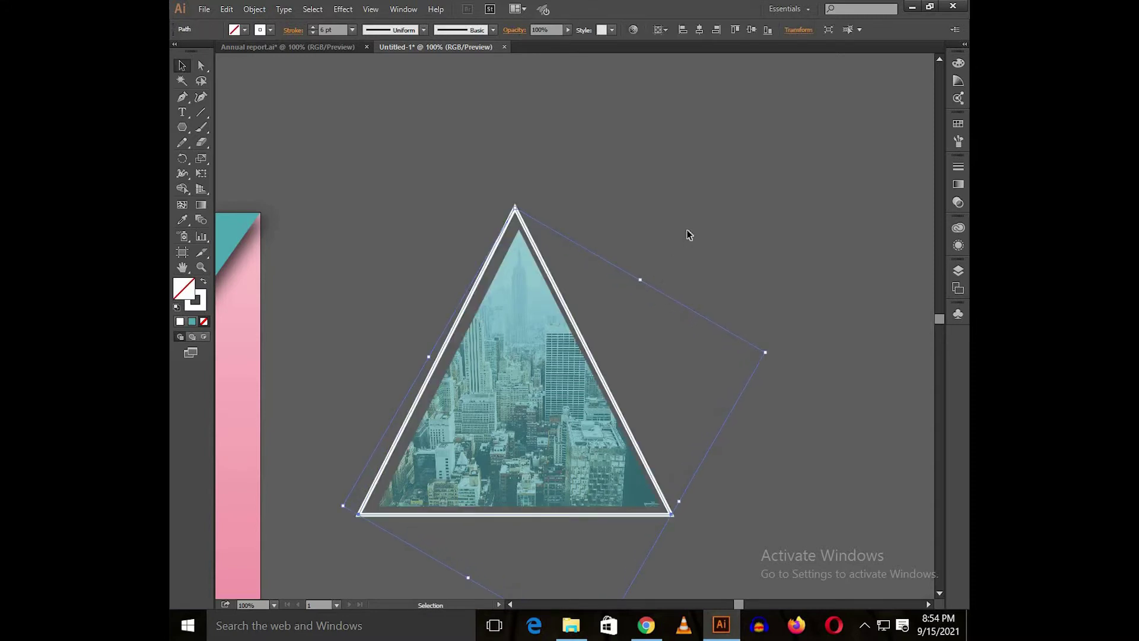
left_click(540, 321, "shift")
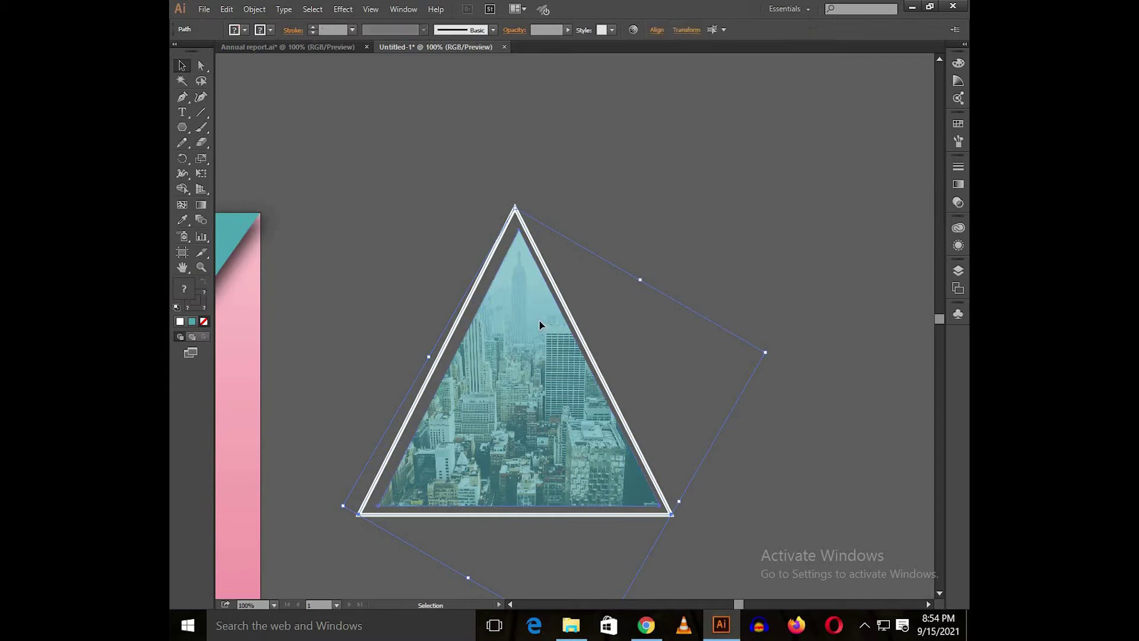
left_click(657, 29)
left_click(556, 63)
left_click(630, 63)
left_click(730, 140)
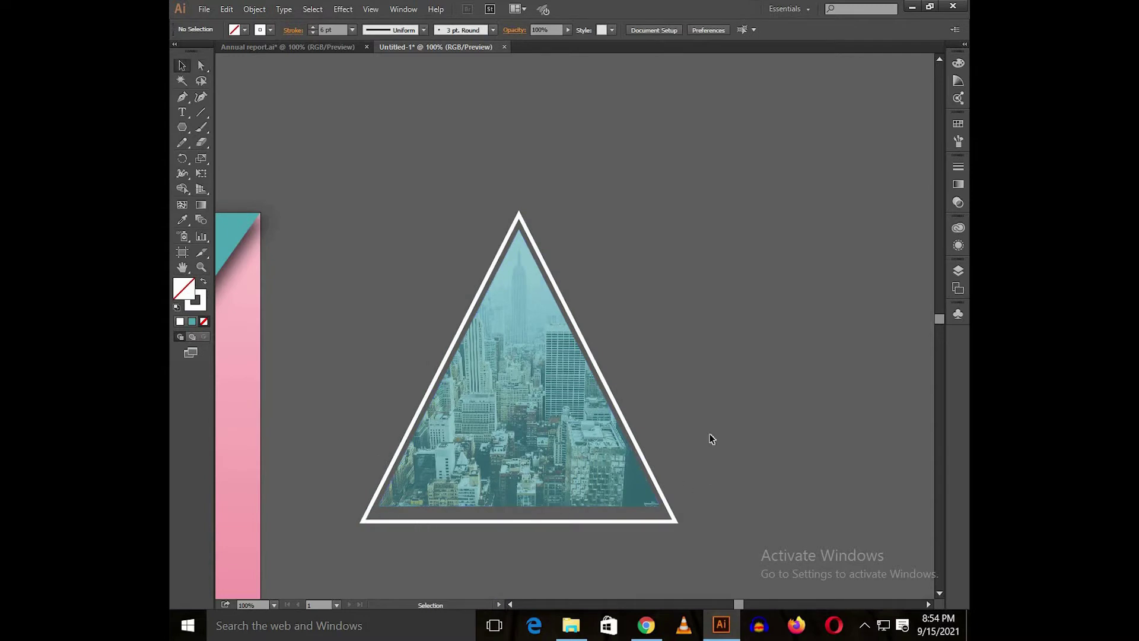
- Nudge the outlined triangle vertically until it frames the photo triangle with an even gap
left_click_drag(694, 532, 663, 512)
key("shift+Up")
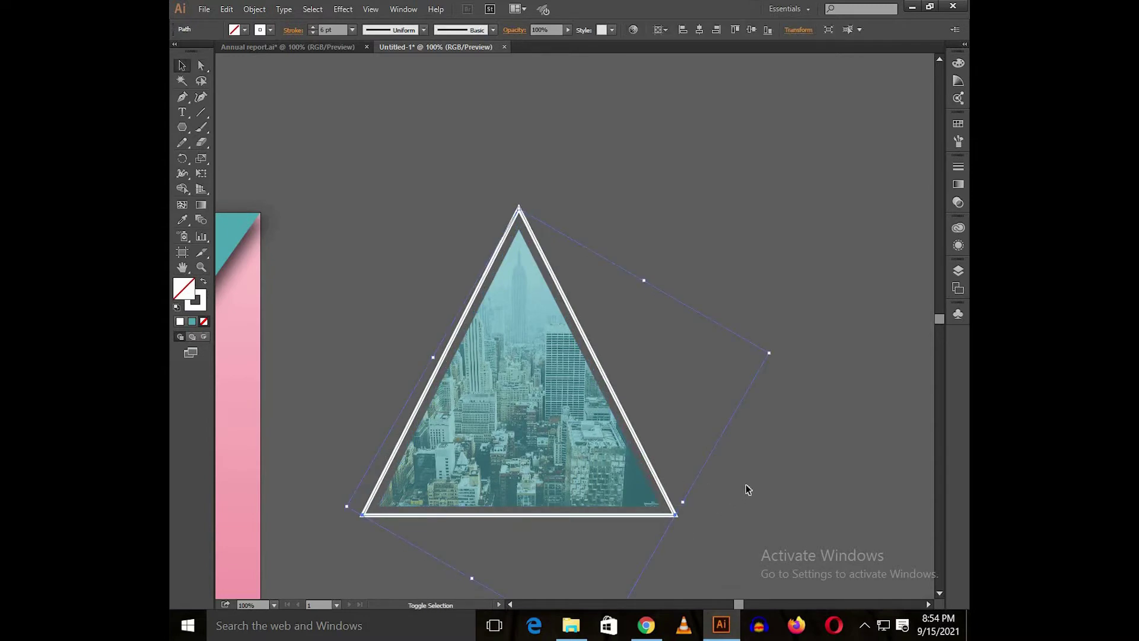
key("Down")
key("Down")
key("Down")
key("Down")
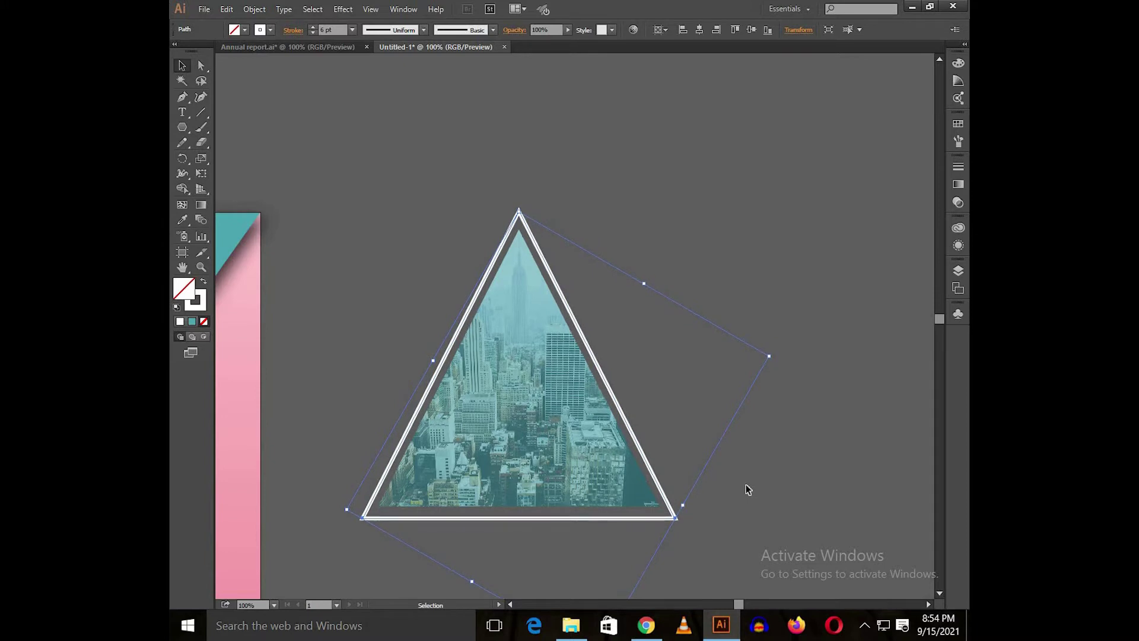
key("Up")
key("Up")
key("Up")
key("Up")
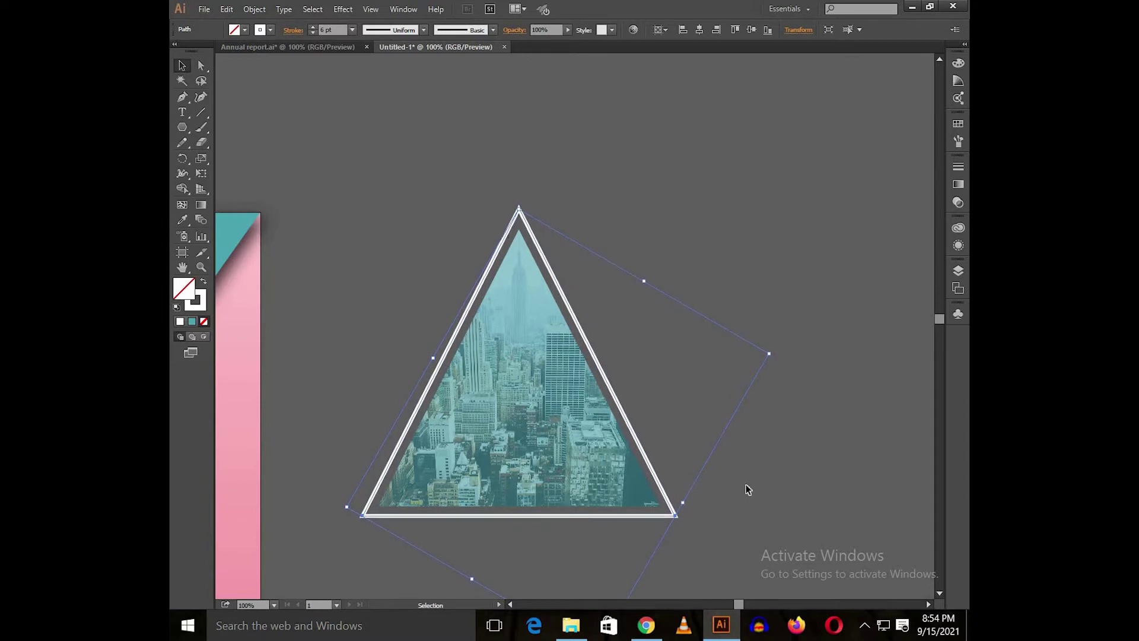
left_click(768, 487)
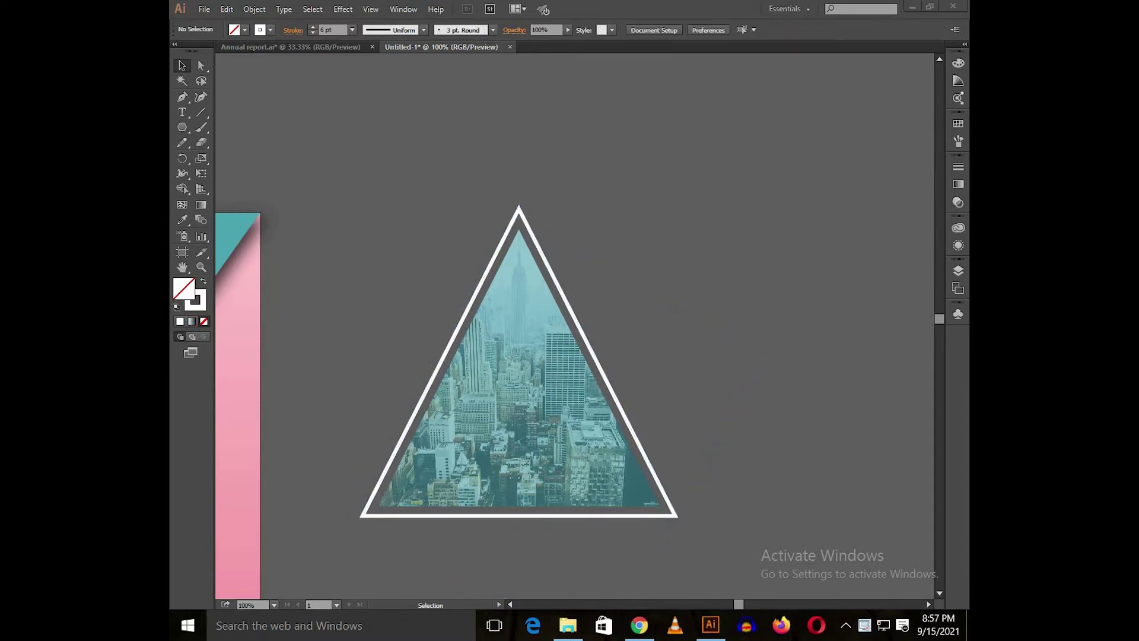
- Group the photo triangle, its teal overlay and the white outline
key("ctrl+minus")
key("ctrl+minus")
scroll(554, 308, "left", 5)
left_click(661, 374)
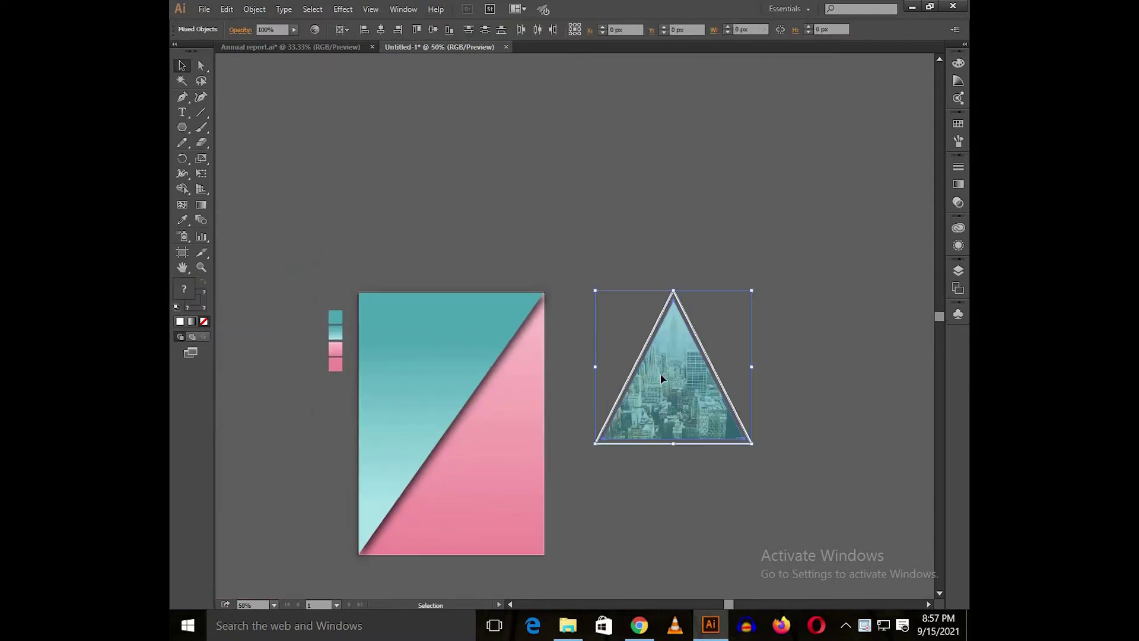
key("ctrl+g")
- Centre the triangle group horizontally and vertically on the cover
left_click(461, 351, "shift")
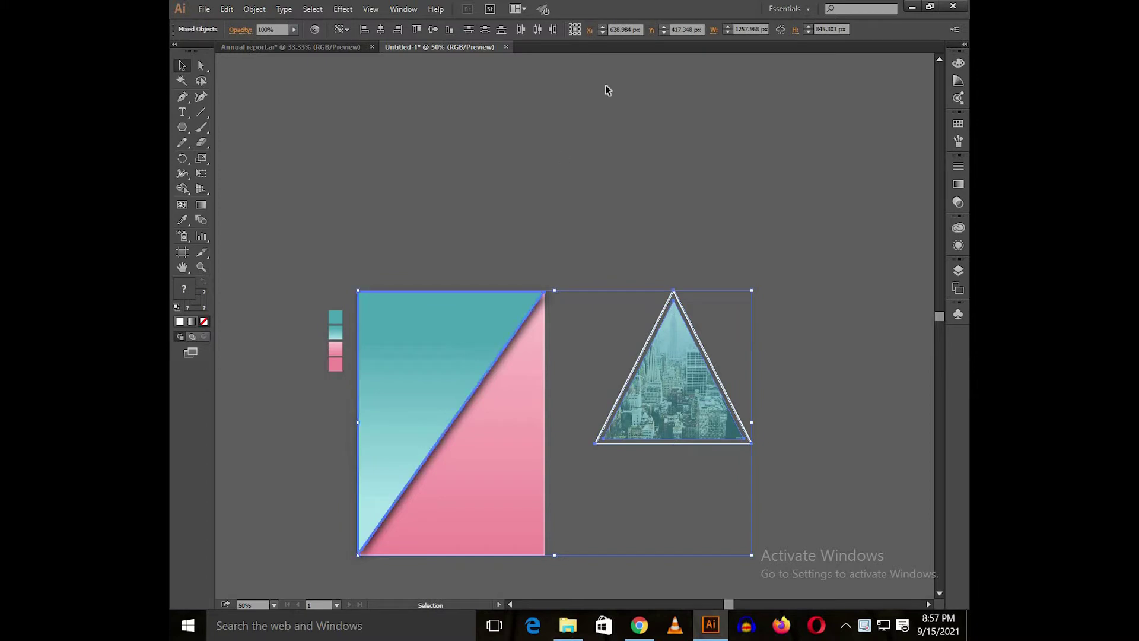
left_click(610, 358)
left_click(653, 363)
left_click(507, 399, "shift")
left_click(508, 401)
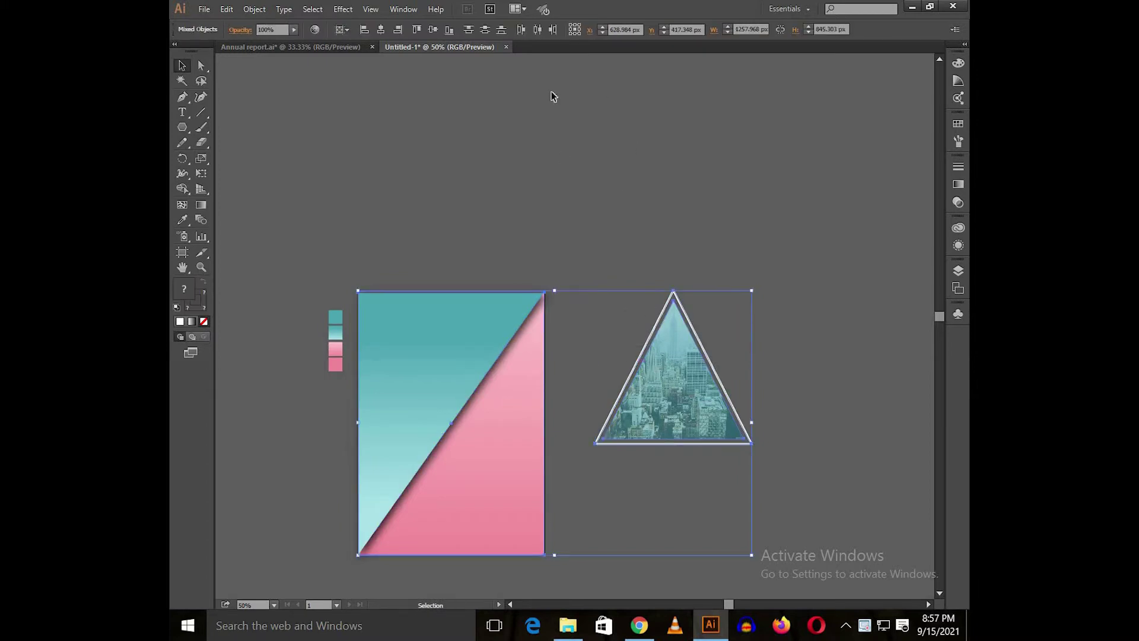
left_click(381, 30)
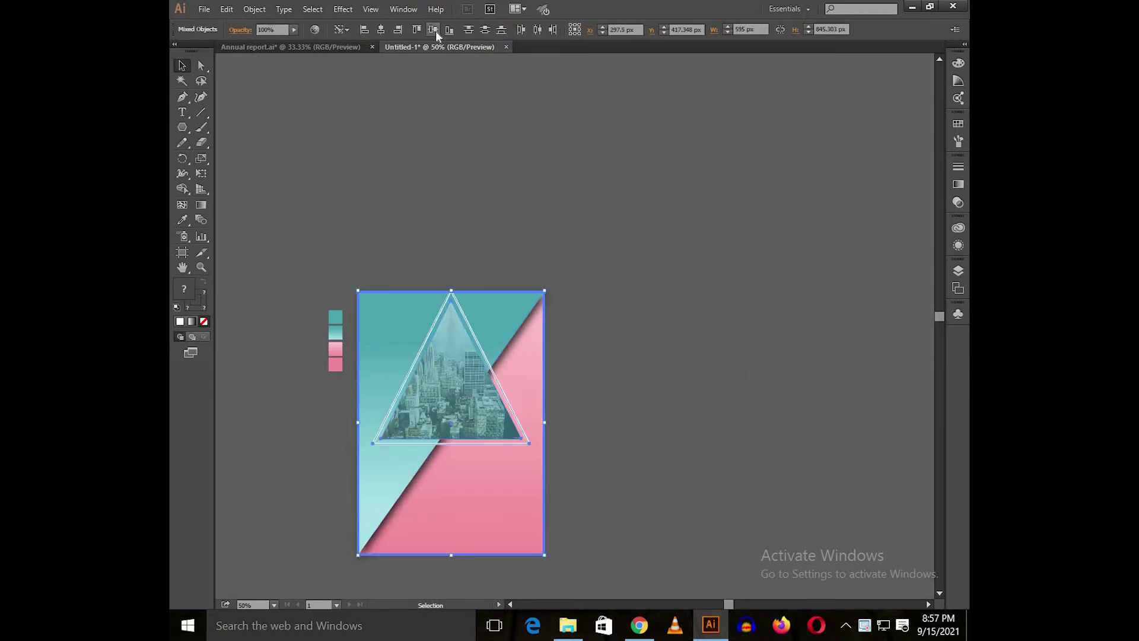
left_click(433, 30)
left_click(595, 338)
- Nudge the triangle group up on the cover to Y 390 px and scale it down proportionally to about 492 px wide
key("ctrl+plus")
scroll(520, 374, "up", 1)
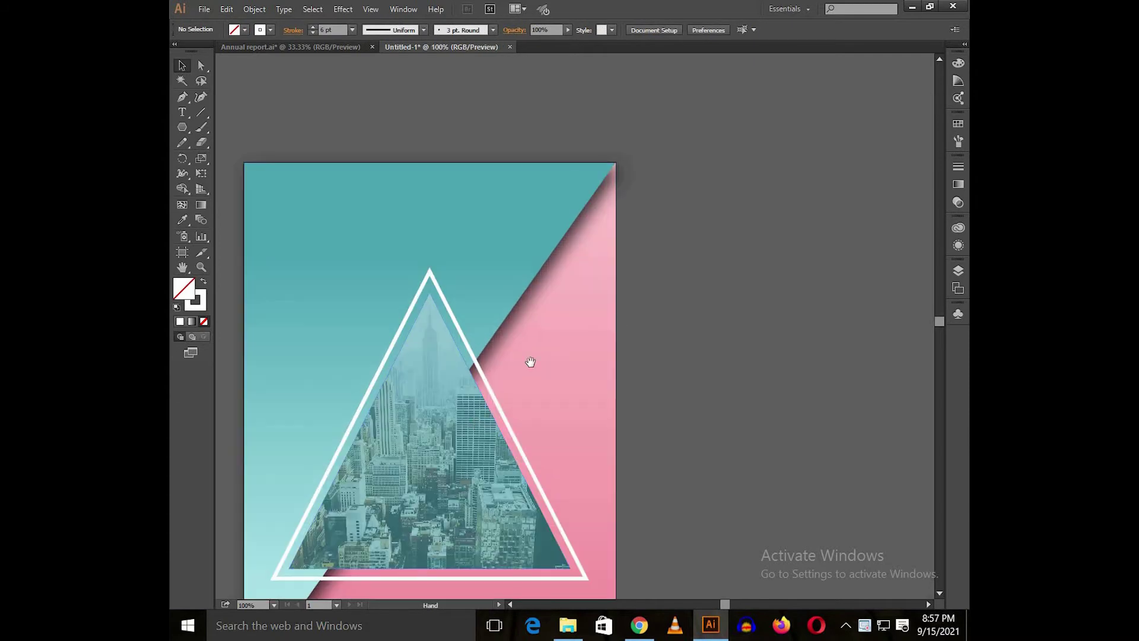
left_click_drag(529, 361, 577, 307)
left_click(541, 363)
key("shift+Up")
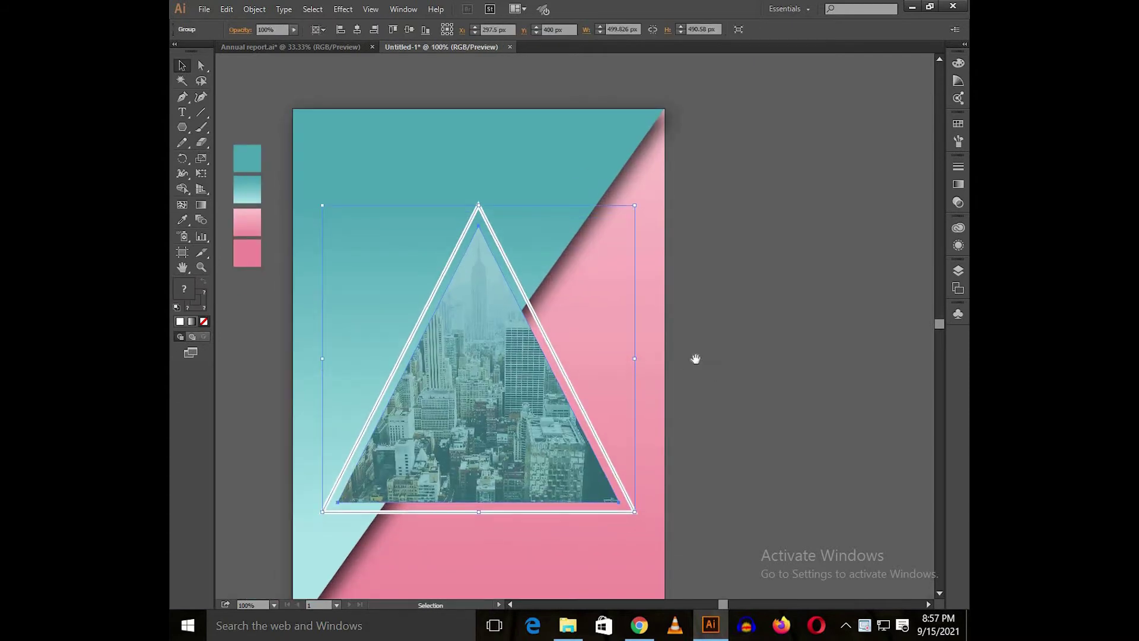
left_click_drag(694, 356, 769, 345)
key("shift+Up")
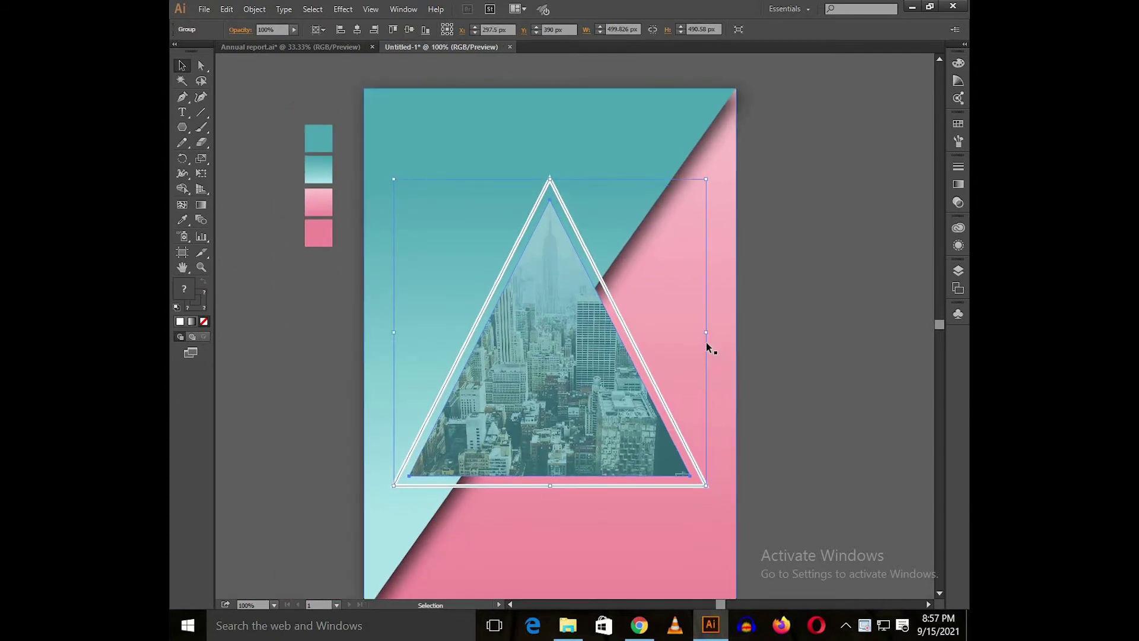
left_click_drag(705, 333, 700, 333)
key("ctrl+minus")
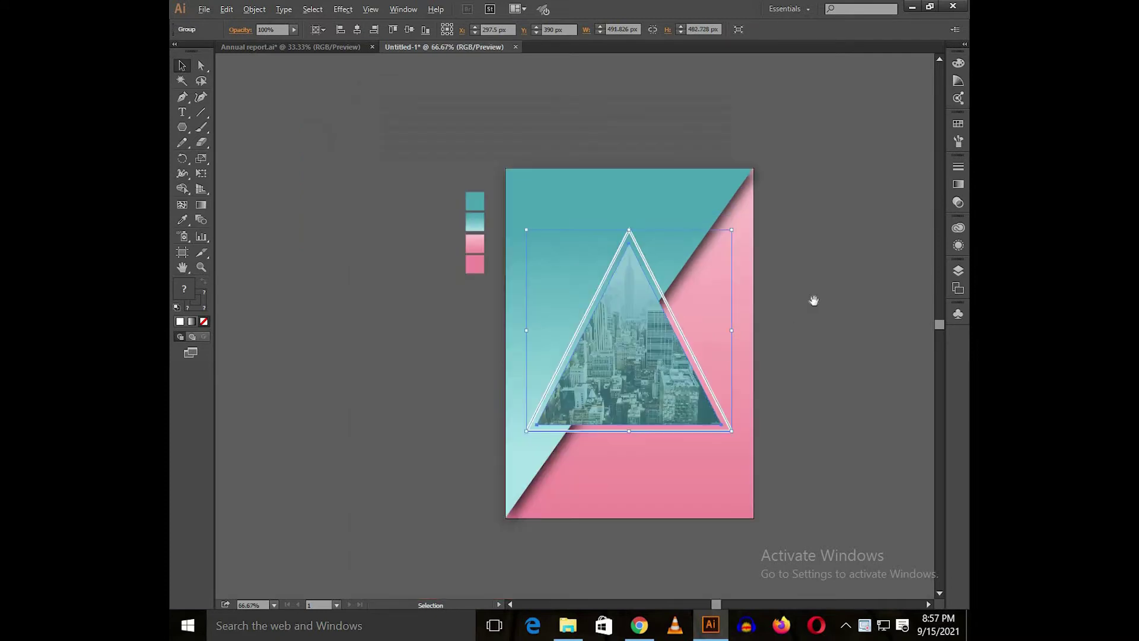
- Send the triangle group backward behind the teal diagonal shape
key("ctrl+[")
left_click(790, 330)
left_click_drag(670, 375, 631, 394)
left_click_drag(590, 441, 833, 436)
left_click_drag(841, 383, 771, 384)
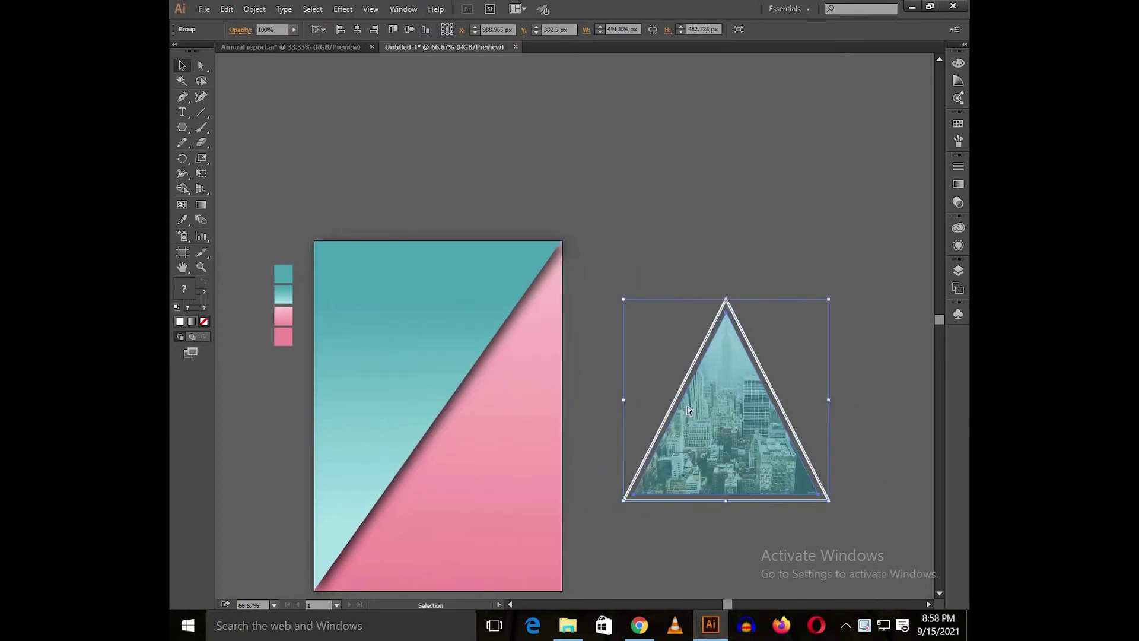
key("ctrl+z")
- Duplicate the triangle group beside the cover and ungroup the triangles
left_click_drag(465, 452, 816, 303)
left_click(816, 302)
right_click(696, 381)
left_click(727, 463)
left_click_drag(743, 357, 695, 361)
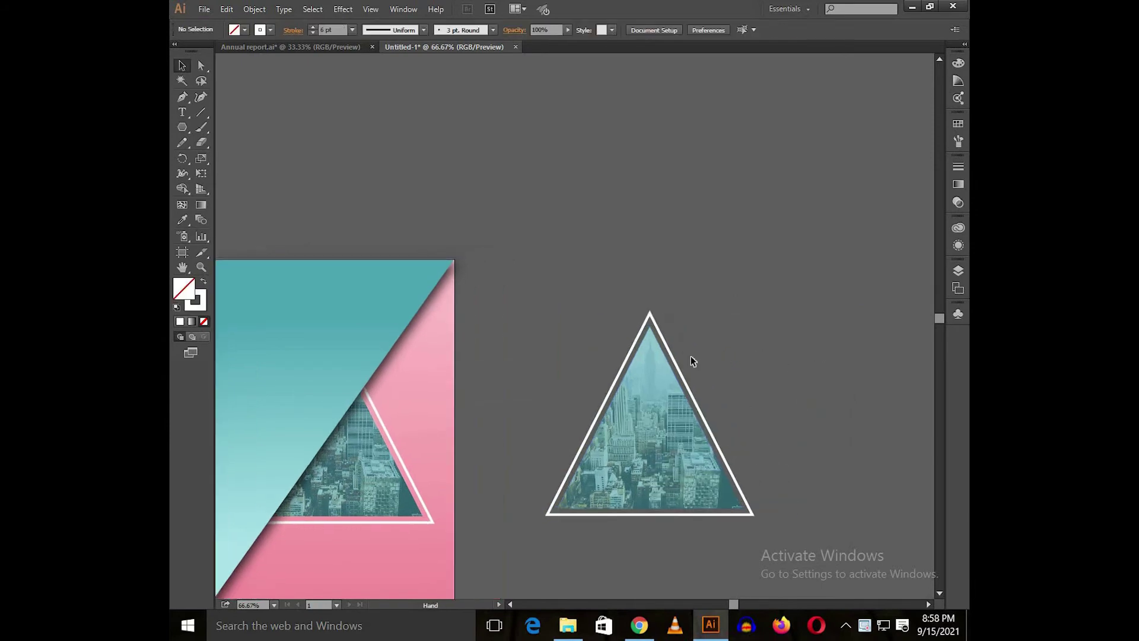
- Select the white frame of the duplicate and of the cover triangle and expand both fill and stroke
left_click(679, 369)
left_click(399, 460, "shift")
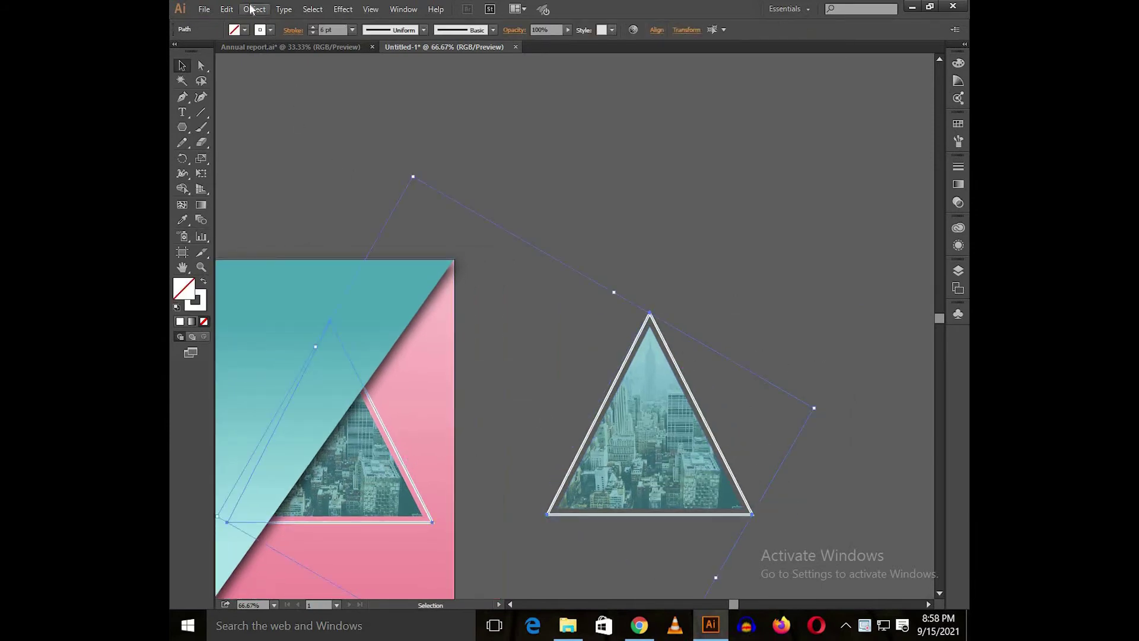
left_click(254, 9)
left_click(283, 153)
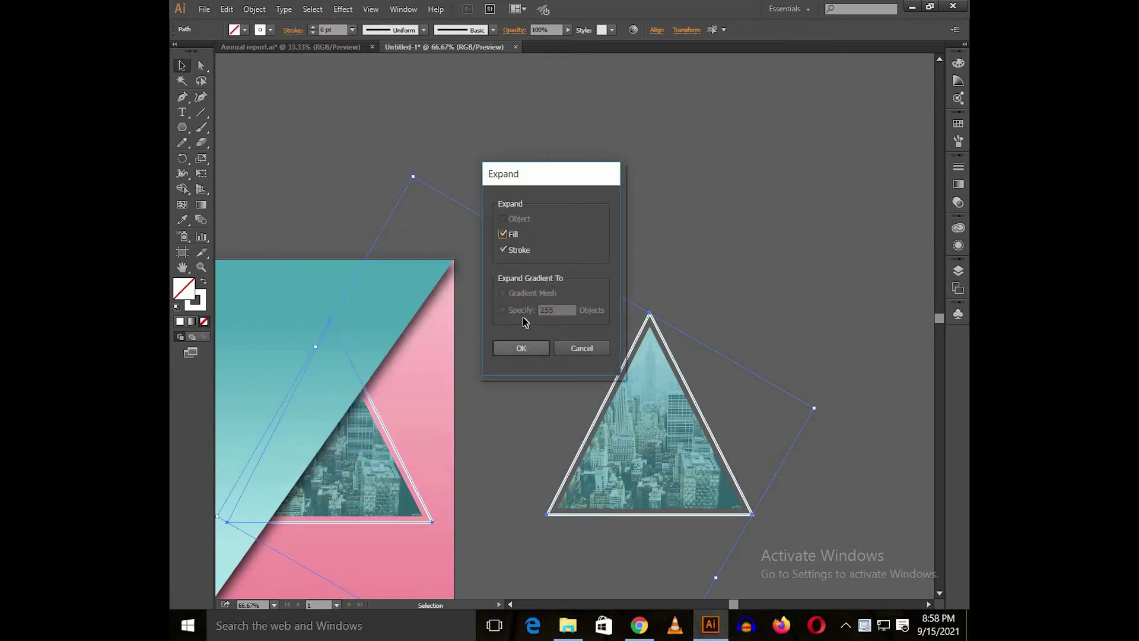
key("Return")
left_click(575, 205)
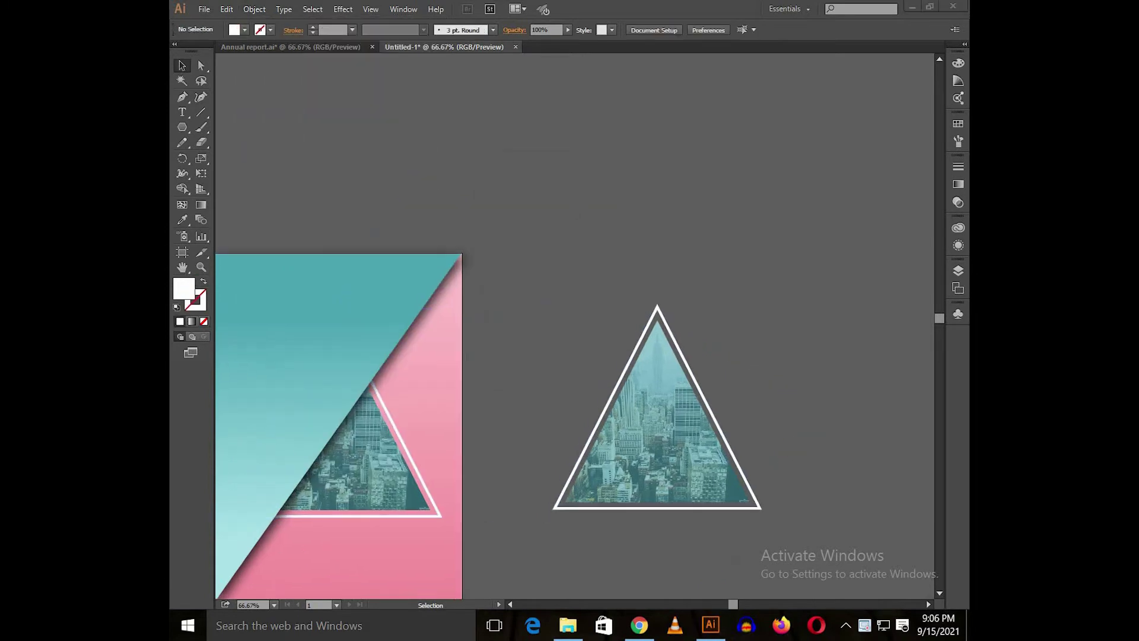
- Ungroup the duplicate triangle beside the cover into its separate parts
scroll(698, 284, "down", 3)
scroll(697, 284, "up", 2)
left_click_drag(703, 289, 726, 315)
left_click(704, 322)
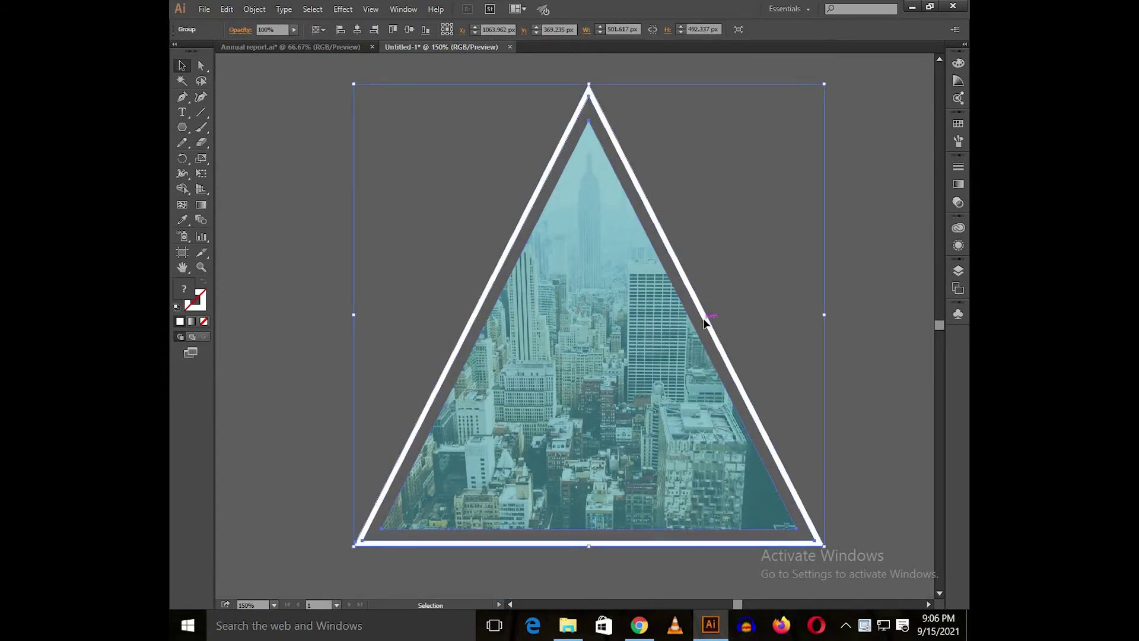
left_click(715, 286)
right_click(653, 299)
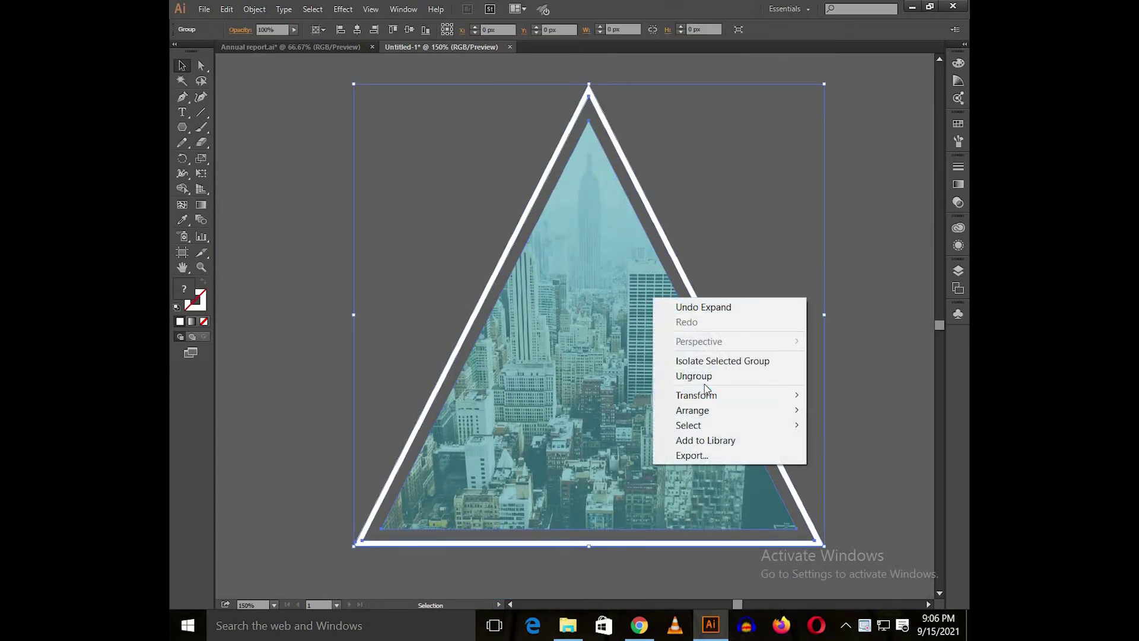
left_click(704, 382)
left_click(867, 387)
- Delete the teal overlay and the city photo from the inside of the duplicate triangle
left_click(639, 352)
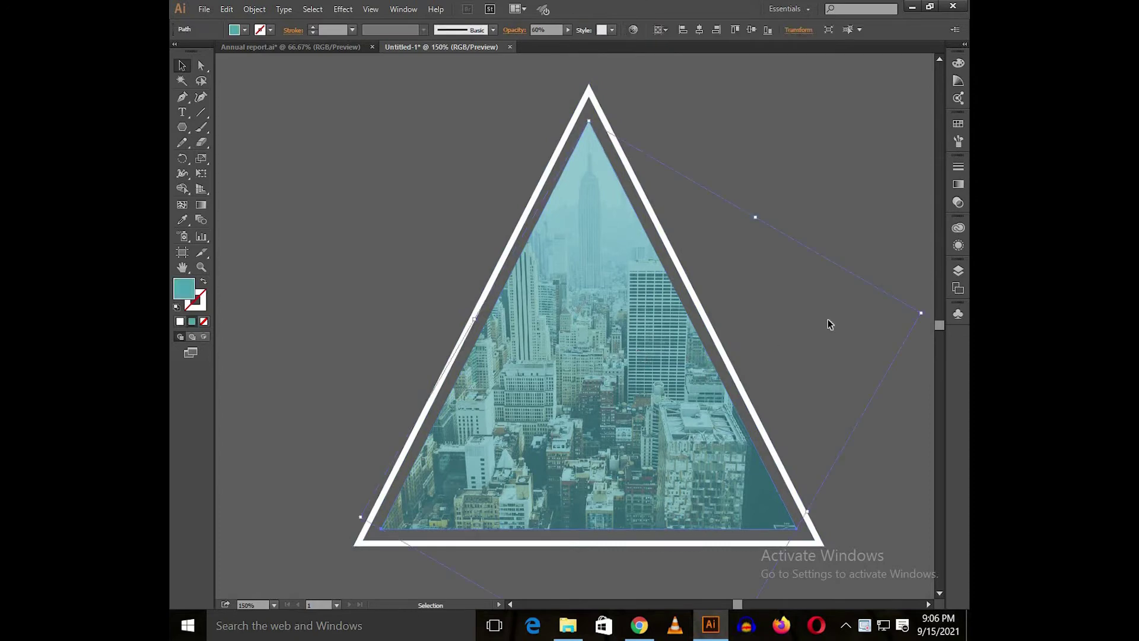
key("Delete")
key("a")
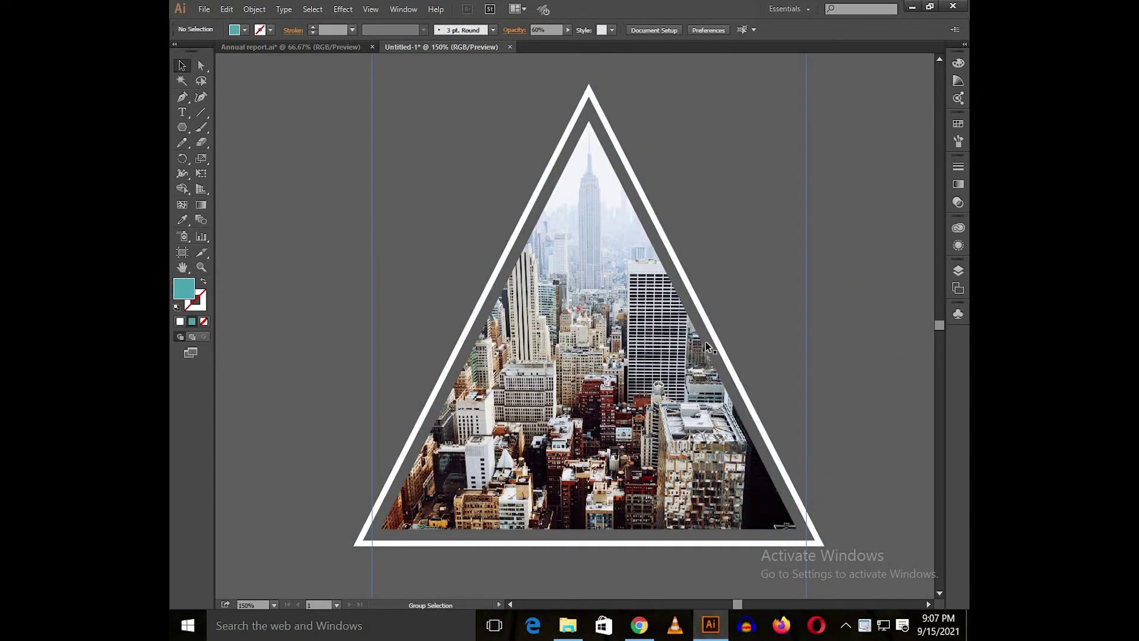
left_click(706, 340)
key("Delete")
key("v")
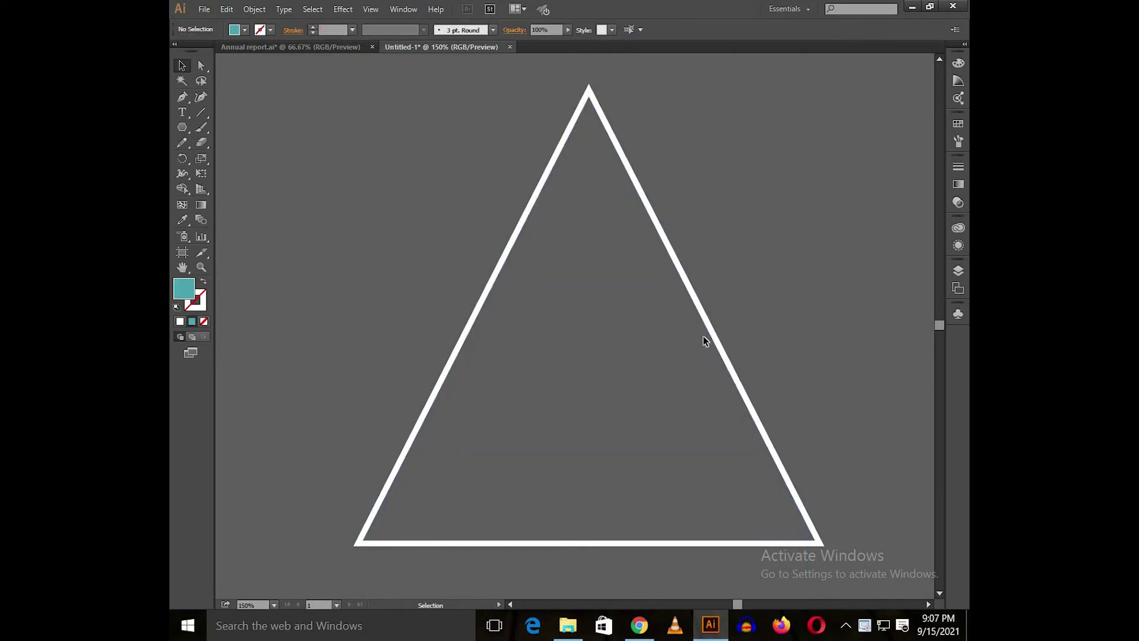
- Ungroup the leftover clipping group inside the duplicate frame and fill the inner triangle with white
left_click(705, 341)
right_click(704, 341)
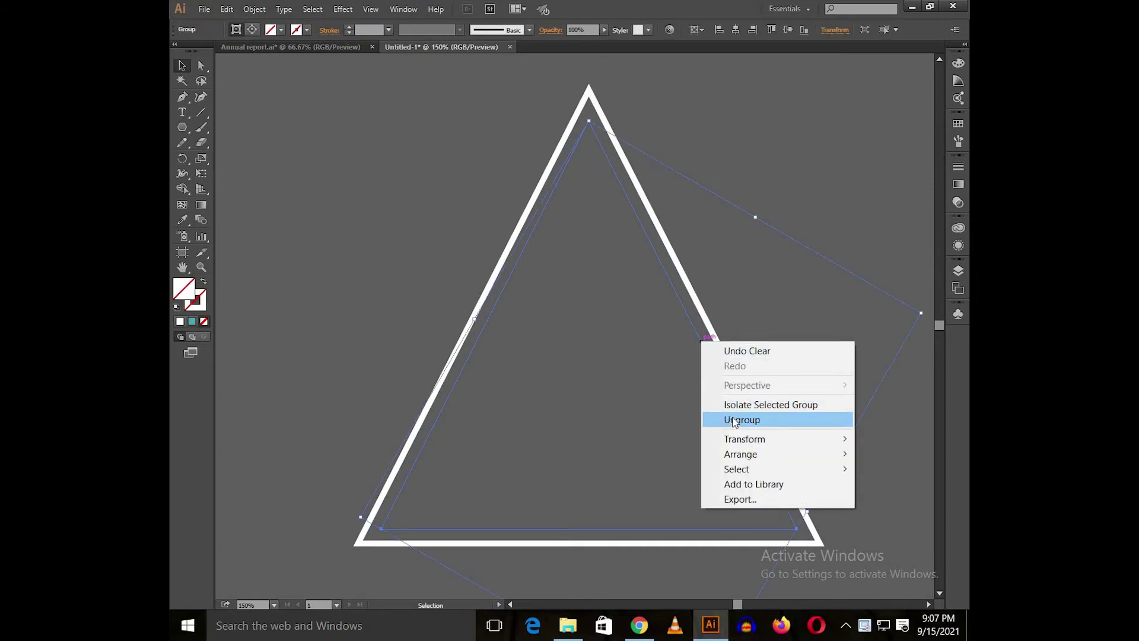
left_click(734, 421)
left_click(705, 314)
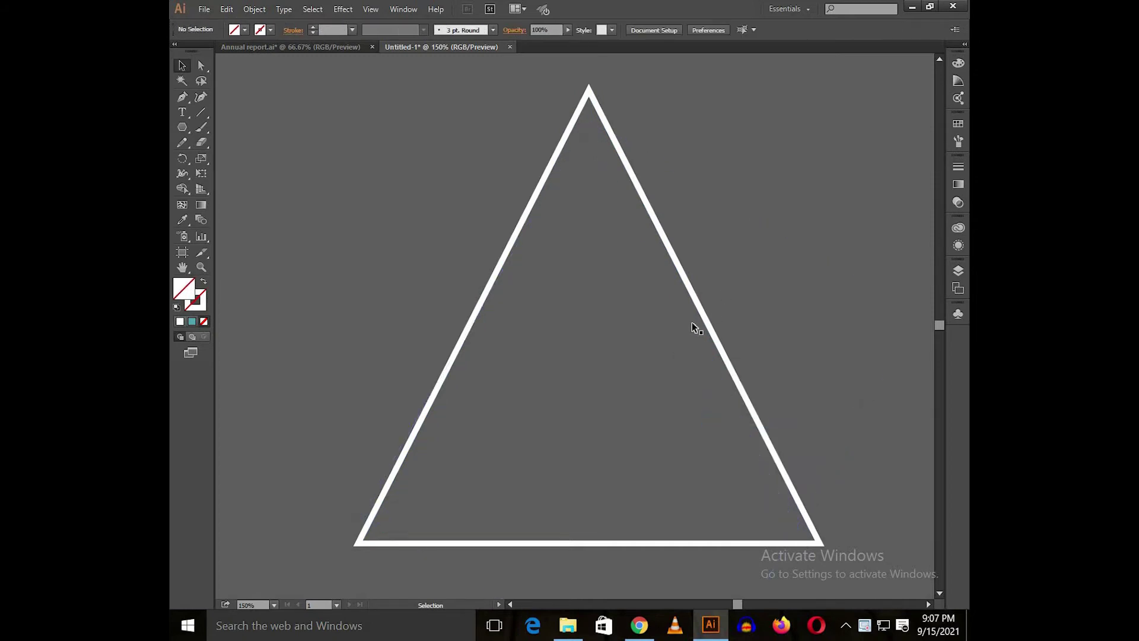
left_click(692, 322)
right_click(692, 322)
left_click(742, 401)
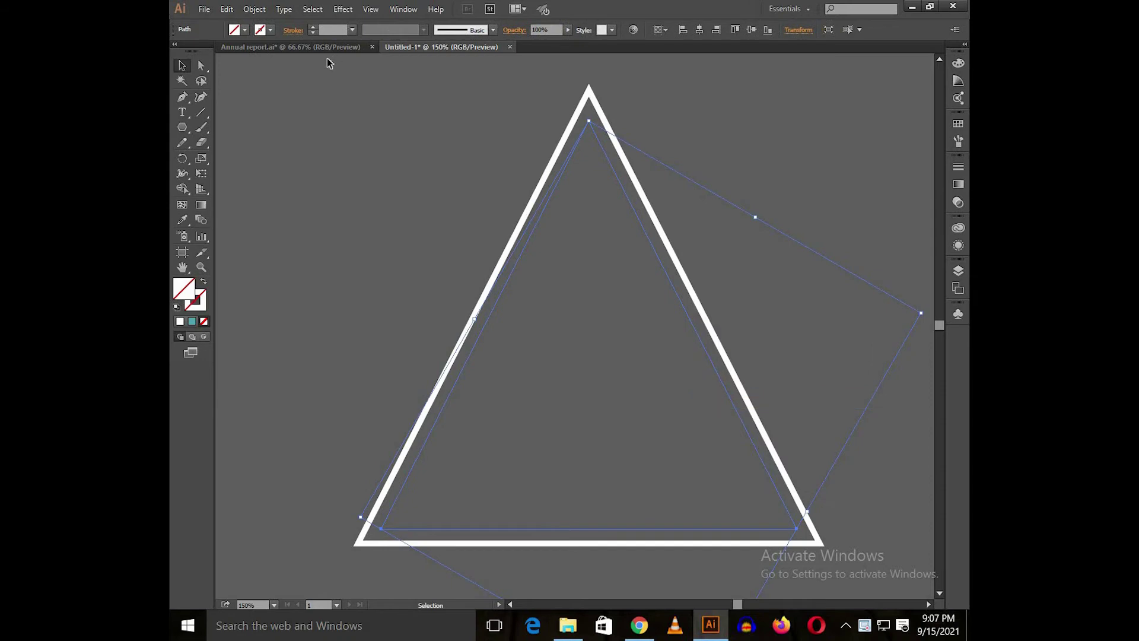
left_click(239, 35)
left_click(194, 53)
- Group the white inner triangle with its surrounding white frame
left_click_drag(426, 188, 612, 309)
right_click(613, 306)
left_click(646, 369)
left_click(415, 257)
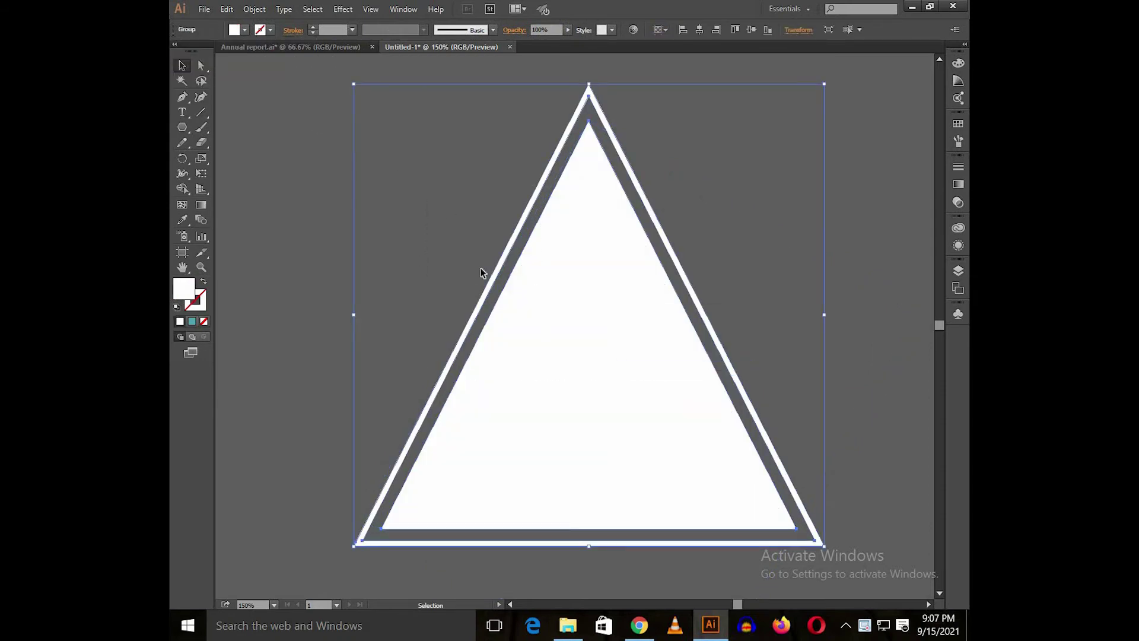
- Align the white triangle group and the cover's city triangle group by their horizontal and vertical centres
scroll(530, 286, "down", 4)
left_click_drag(562, 312, 666, 373)
left_click(667, 374)
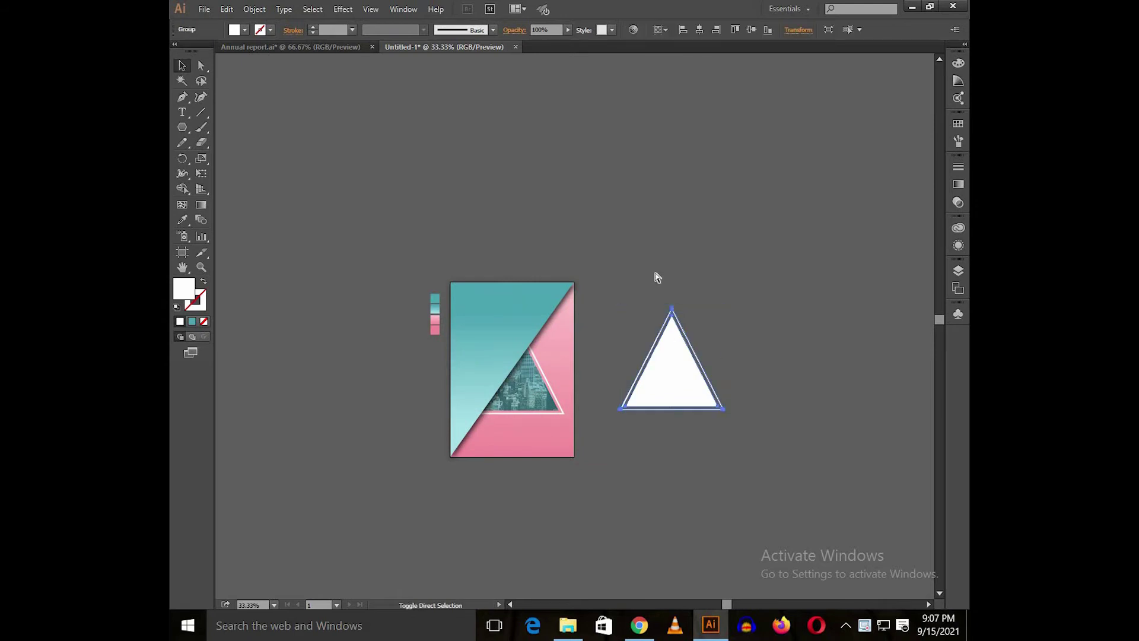
left_click(538, 388, "shift")
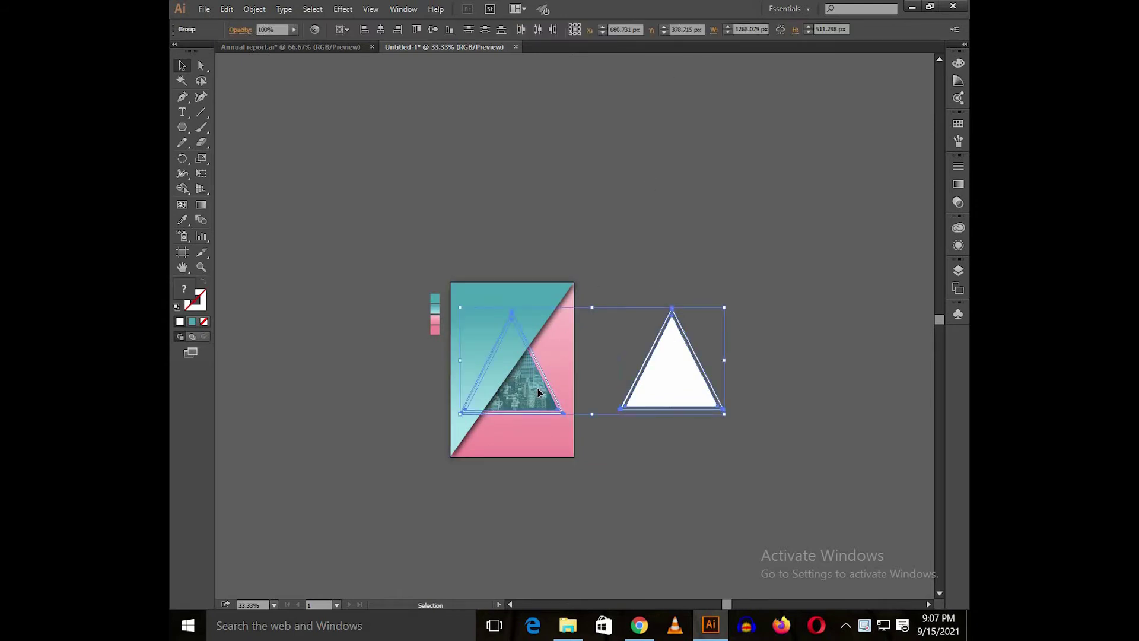
left_click(381, 29)
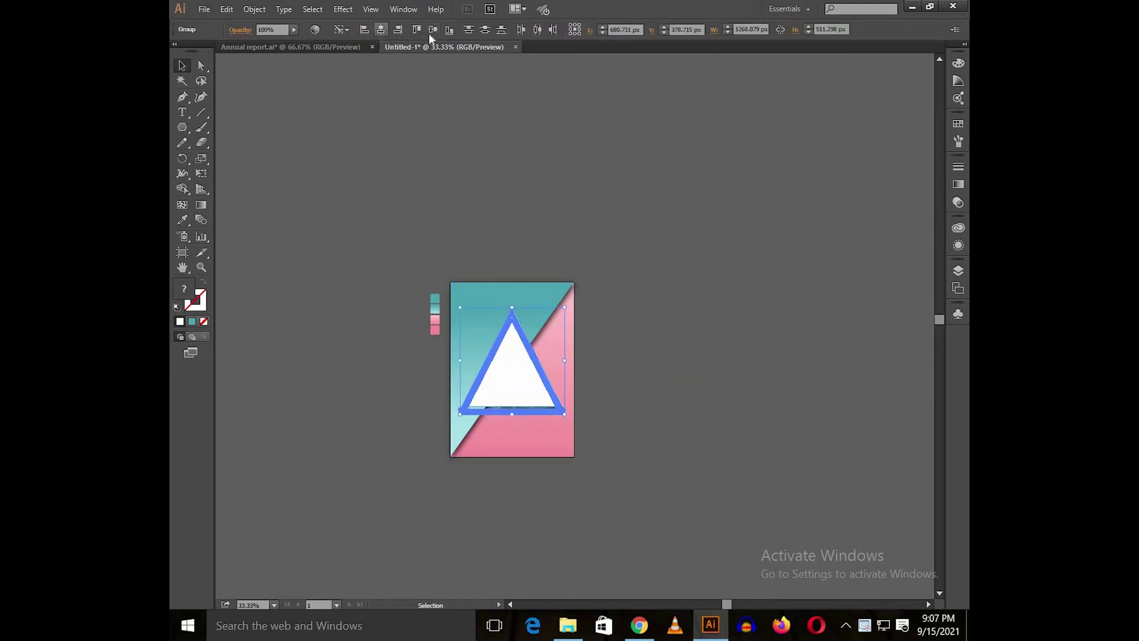
left_click(603, 268)
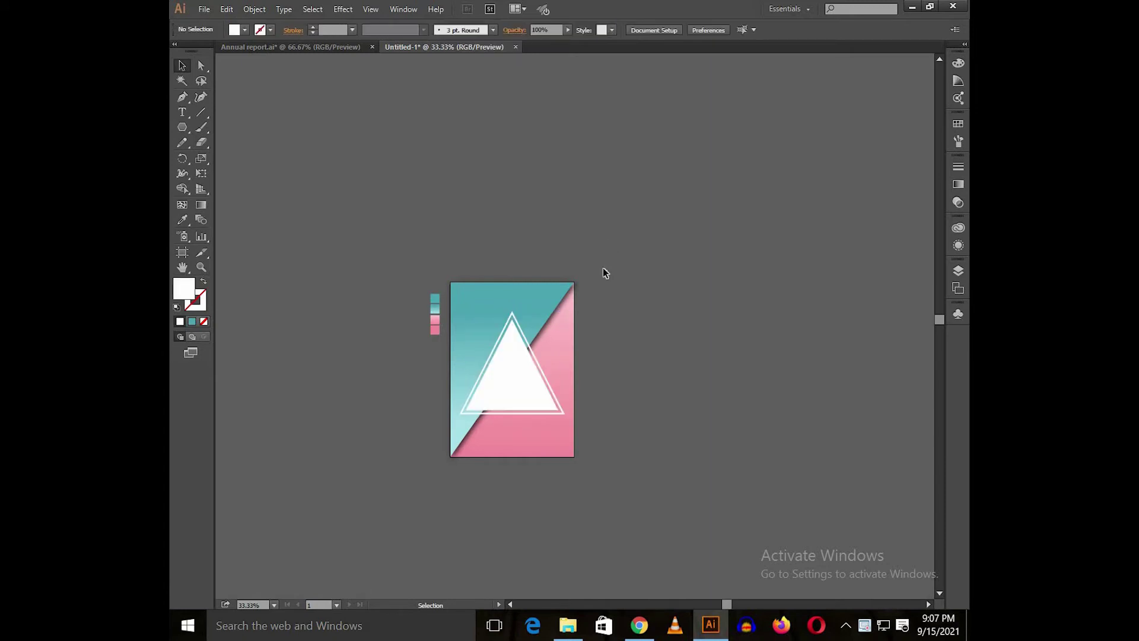
- Ungroup the white triangle and frame lying over the city triangle on the cover
scroll(522, 365, "up", 4)
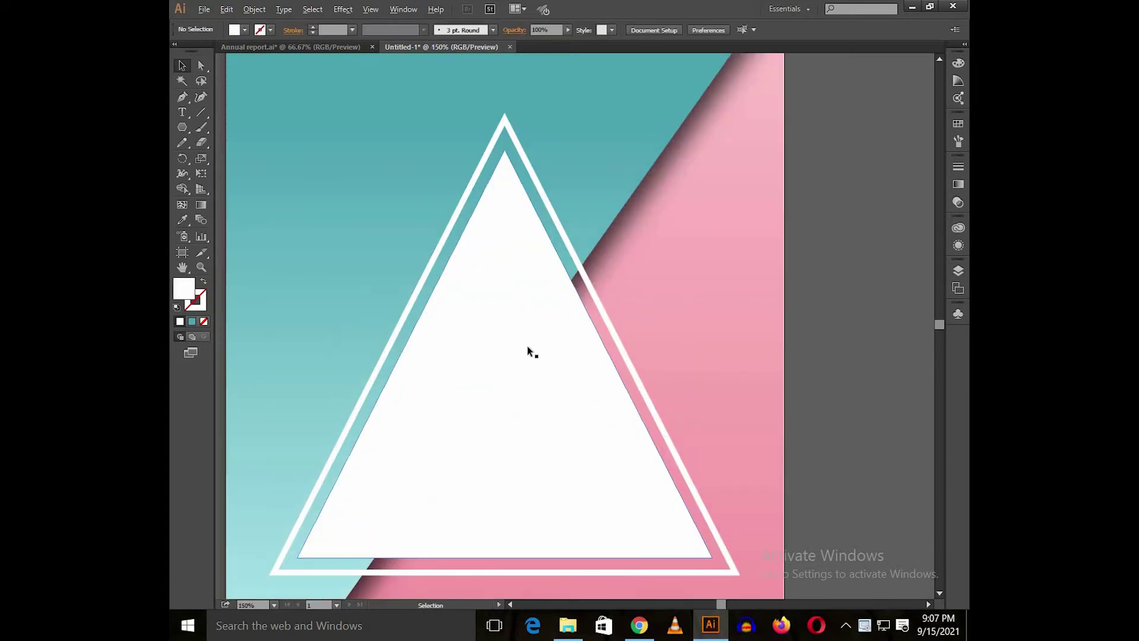
scroll(528, 352, "down", 1)
right_click(519, 358)
left_click(763, 344)
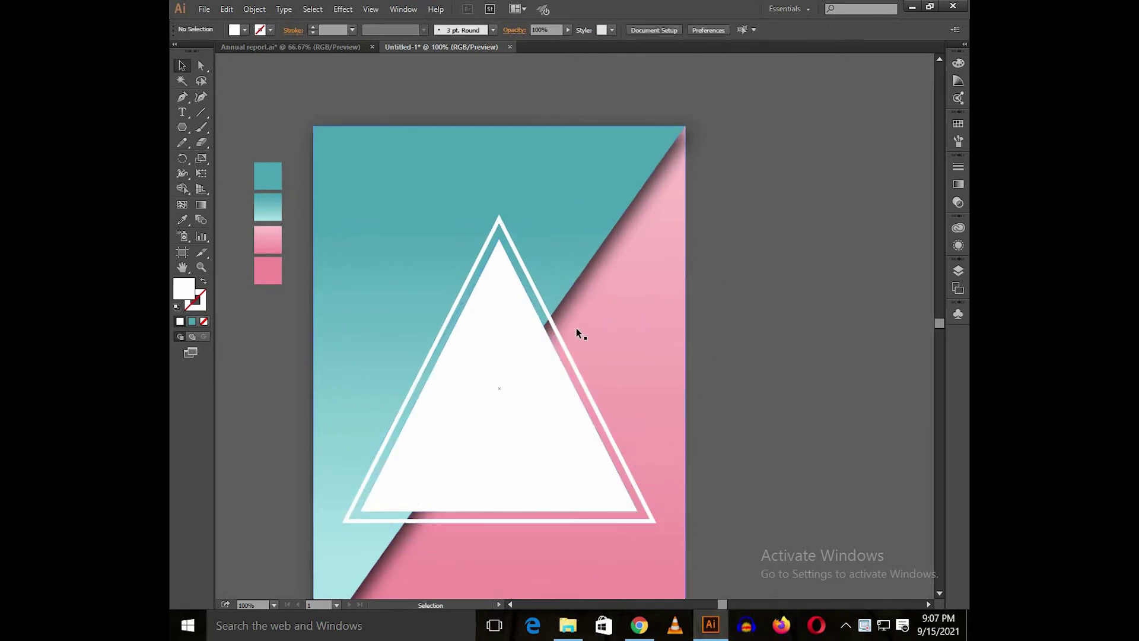
- Cut away the white triangle and frame portions over the pink side with Shape Builder, using the teal diagonal shape as the boundary
left_click(563, 342)
left_click(542, 337, "shift")
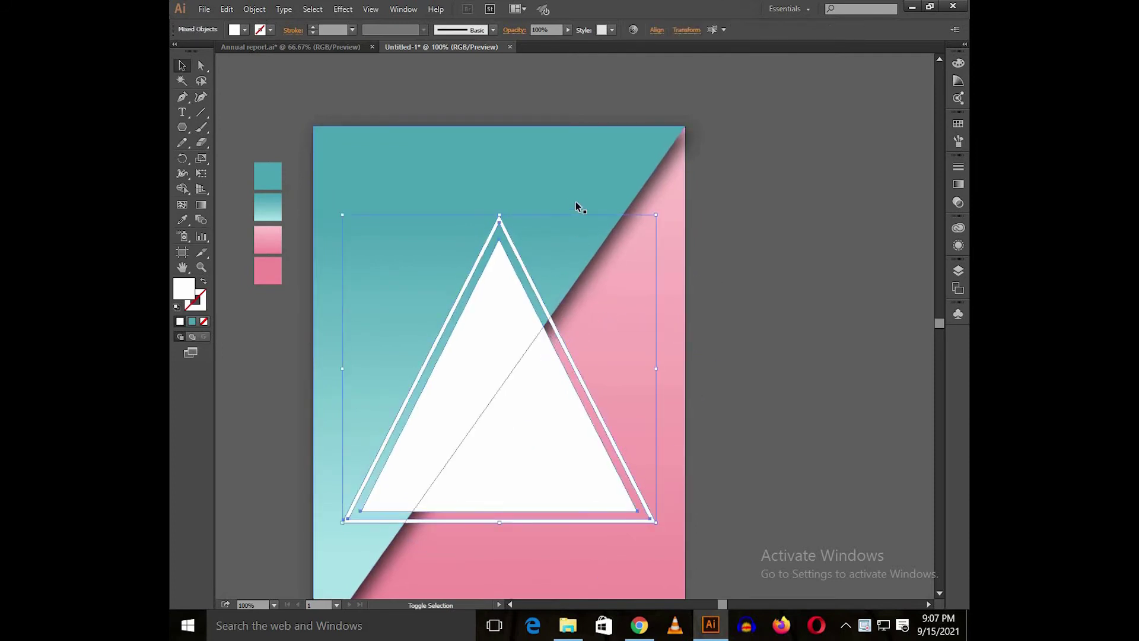
left_click(602, 204, "shift")
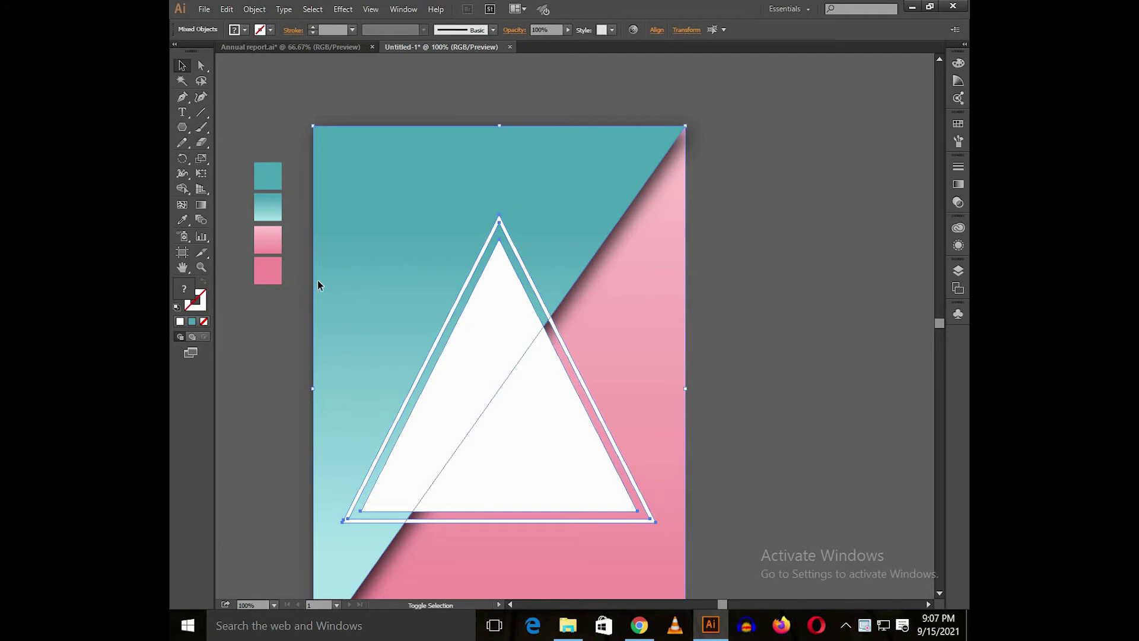
key("shift+m")
scroll(541, 349, "up", 5)
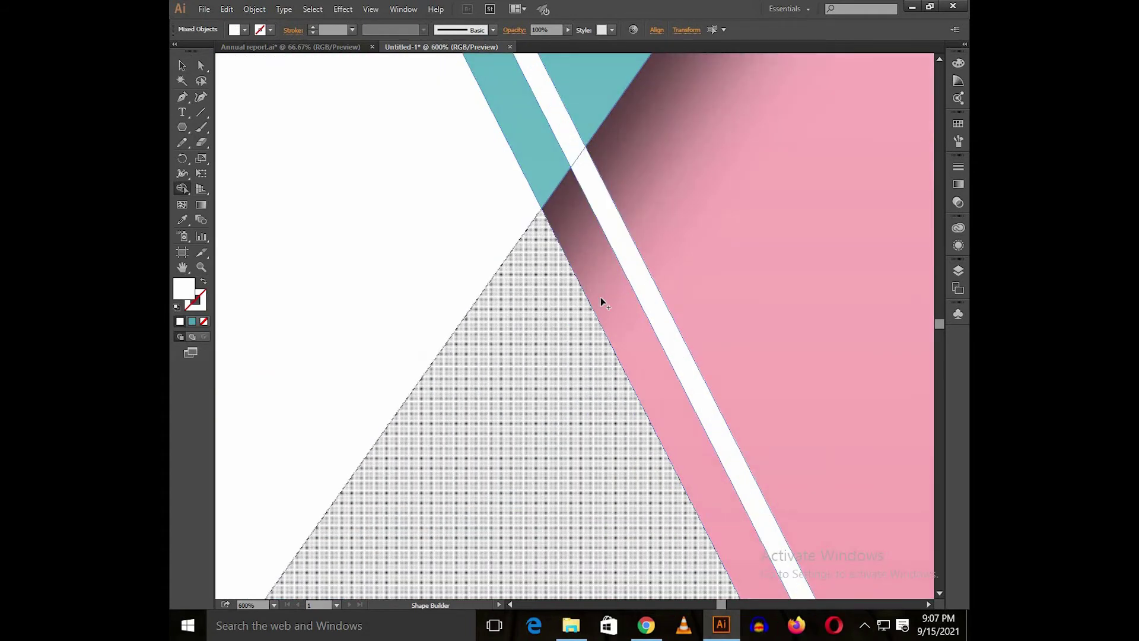
left_click(639, 281)
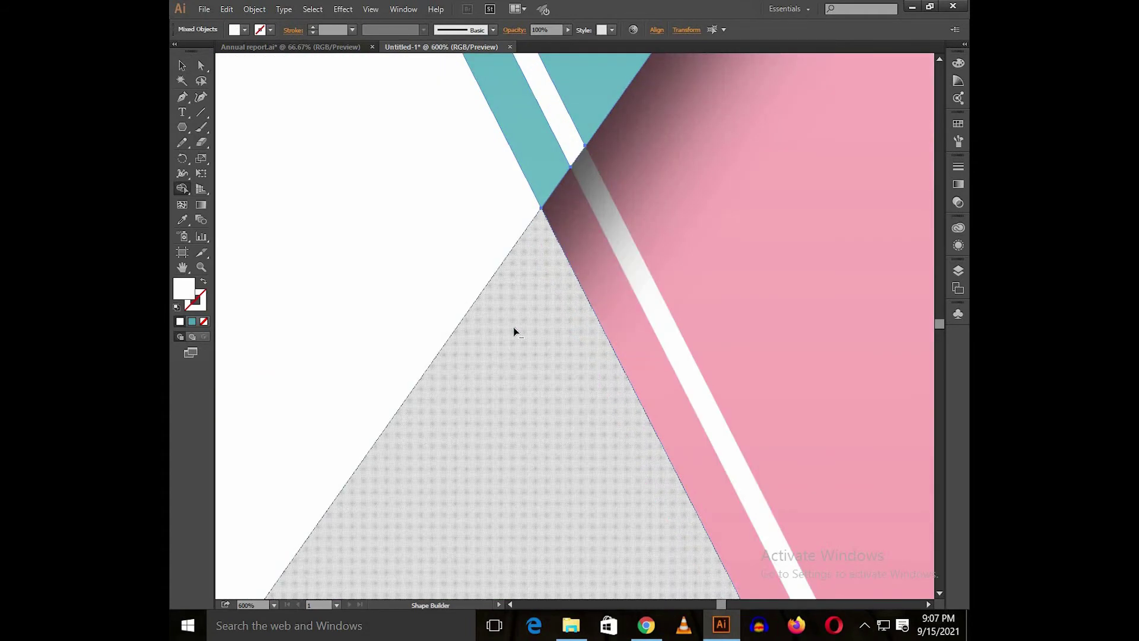
left_click(556, 328, "alt")
scroll(557, 328, "down", 5)
key("v")
left_click(762, 253)
left_click_drag(672, 239, 731, 221)
left_click_drag(621, 263, 621, 293)
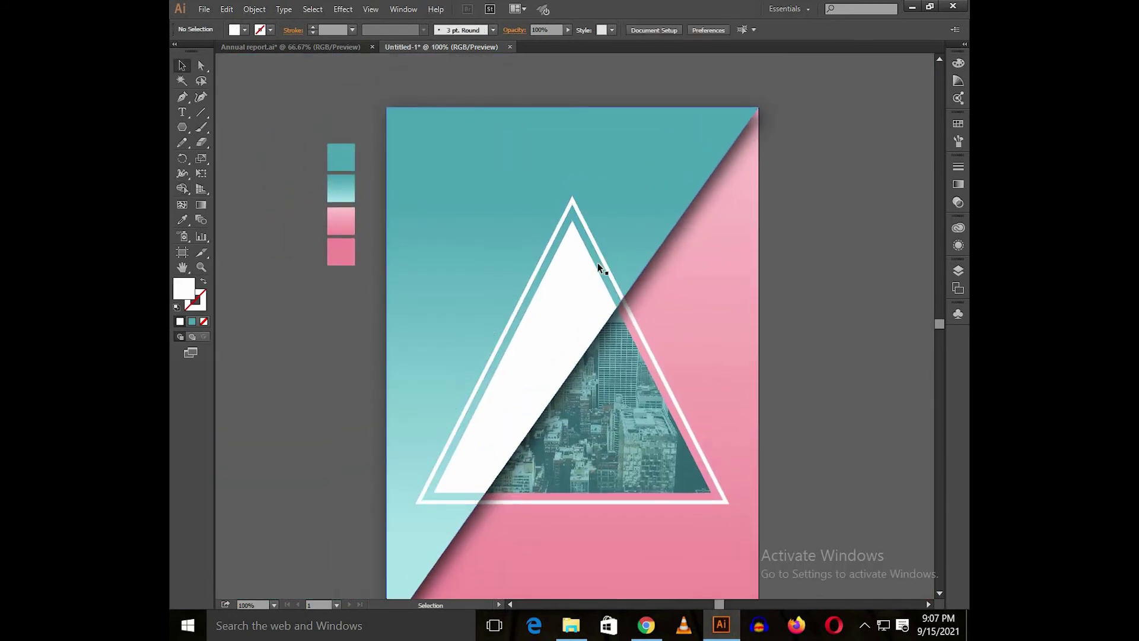
- Nudge the trimmed white shape and frame up and to the right along the diagonal edge
scroll(601, 268, "up", 4)
left_click(612, 269)
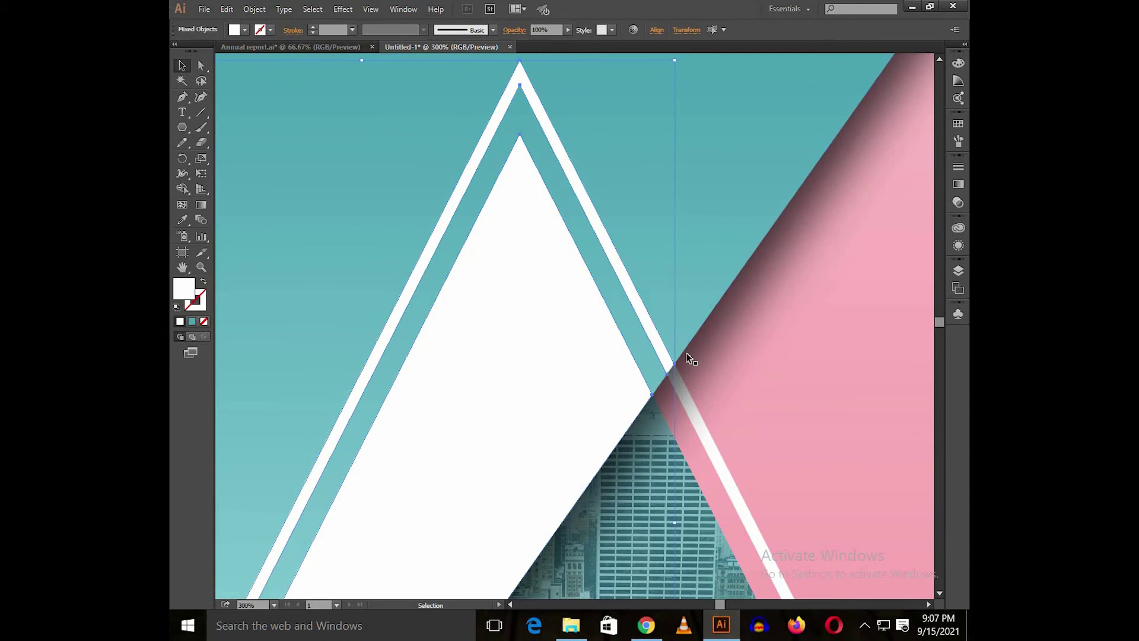
key("shift+Up")
key("shift+Up")
key("shift+Up")
key("Right")
key("shift+Right")
key("shift+Right")
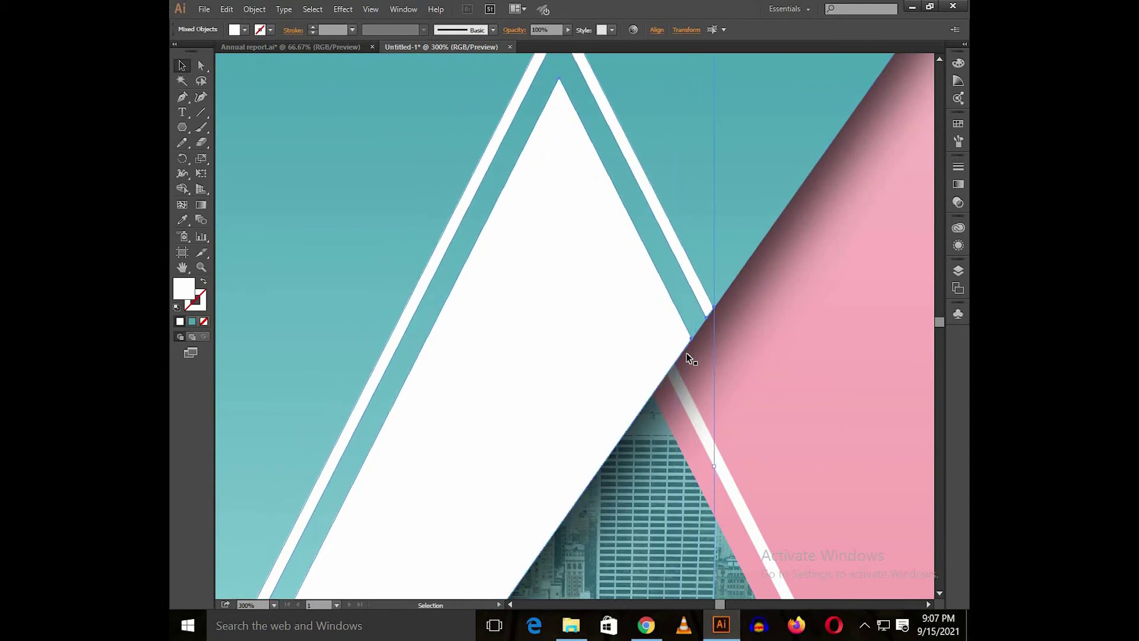
key("ctrl+0")
key("ctrl+shift+a")
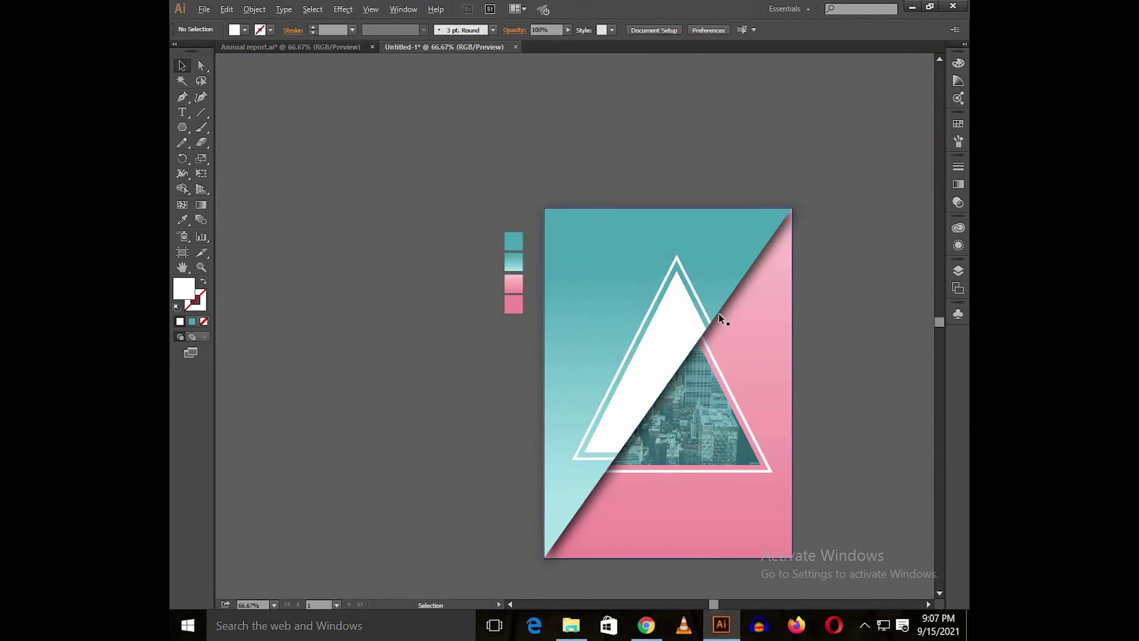
- Move the anchor points at the frame's upper cut end flush with the teal diagonal edge
scroll(718, 313, "up", 11)
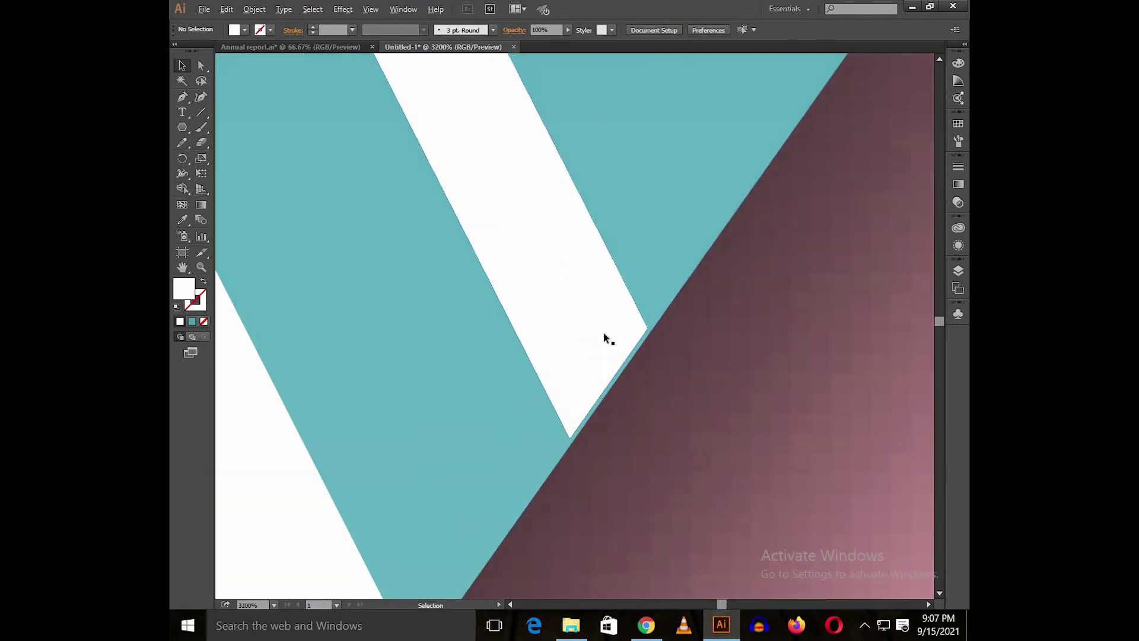
left_click(599, 332)
key("a")
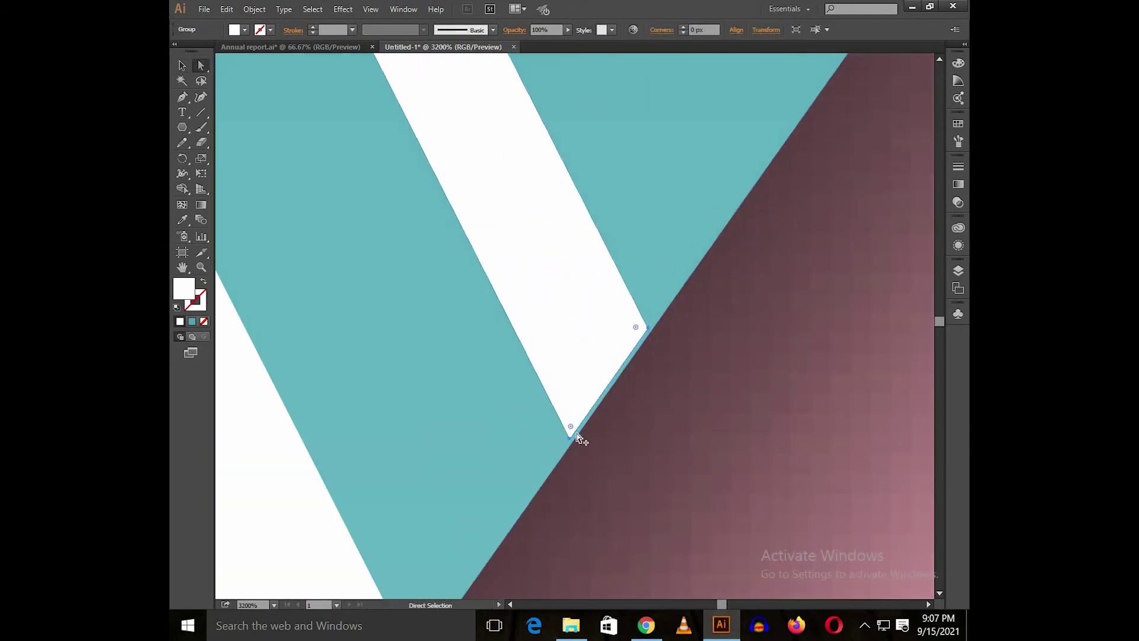
scroll(584, 448, "up", 4)
left_click_drag(611, 451, 840, 130)
left_click_drag(522, 560, 532, 579)
scroll(533, 572, "down", 4)
left_click_drag(535, 297, 540, 297)
- Move the remaining cut-end anchor points, including the frame's lower end, flush with the teal diagonal edge
scroll(537, 298, "down", 3)
left_click_drag(510, 320, 616, 285)
scroll(584, 380, "up", 4)
left_click_drag(511, 468, 518, 477)
scroll(516, 478, "down", 4)
left_click_drag(481, 498, 577, 313)
scroll(478, 474, "up", 4)
left_click(801, 107)
left_click_drag(577, 431, 585, 427)
scroll(589, 432, "down", 8)
scroll(587, 428, "down", 1)
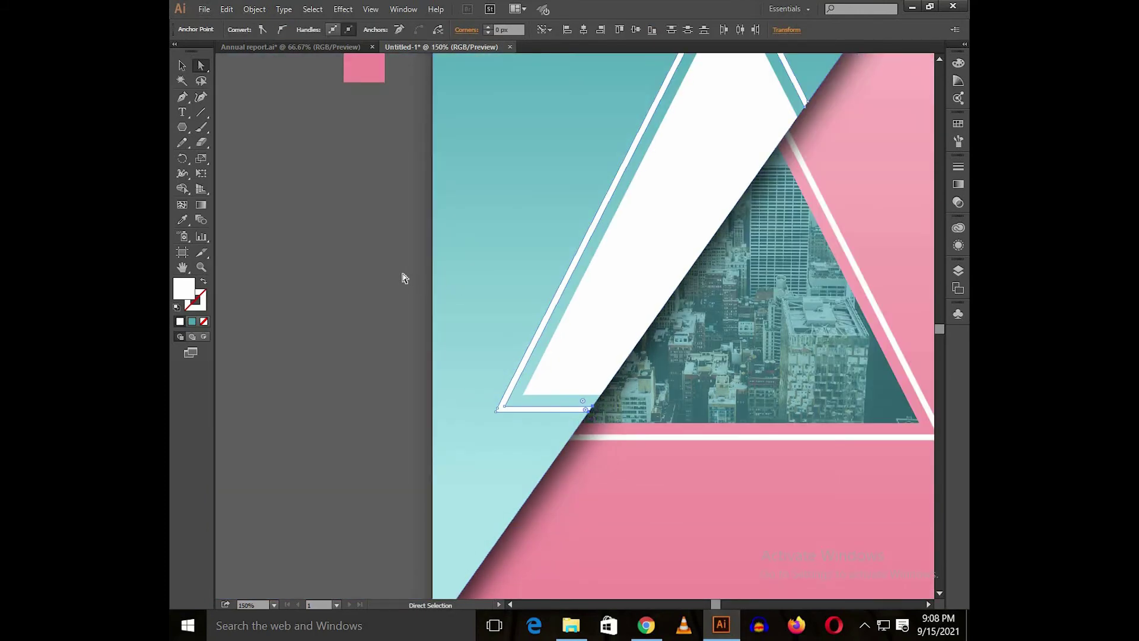
key("v")
left_click(386, 258)
scroll(391, 229, "down", 1)
scroll(392, 232, "down", 3)
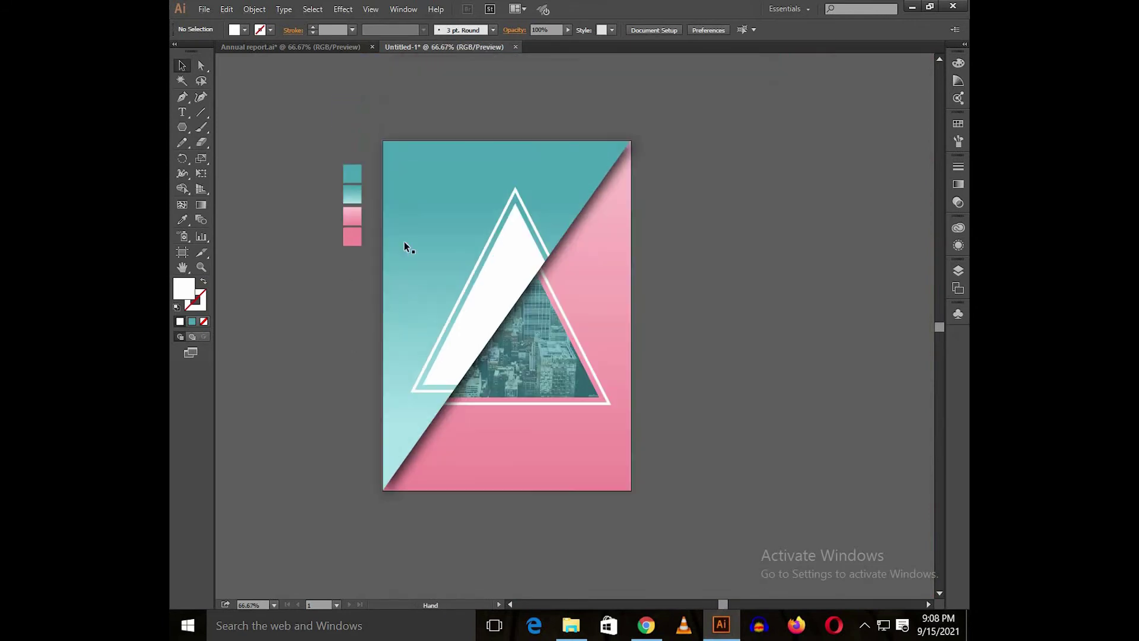
- Duplicate the trimmed white inner shape onto the empty area to the right of the cover
left_click(503, 342)
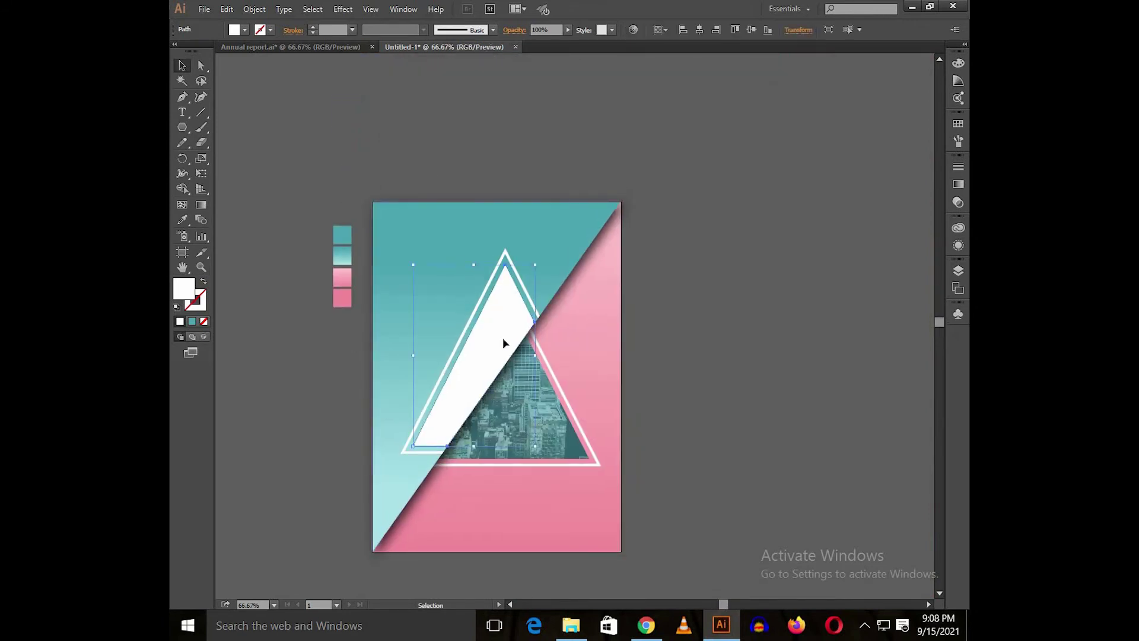
left_click_drag(553, 324, 732, 315)
left_click(635, 240)
left_click_drag(635, 240, 715, 247)
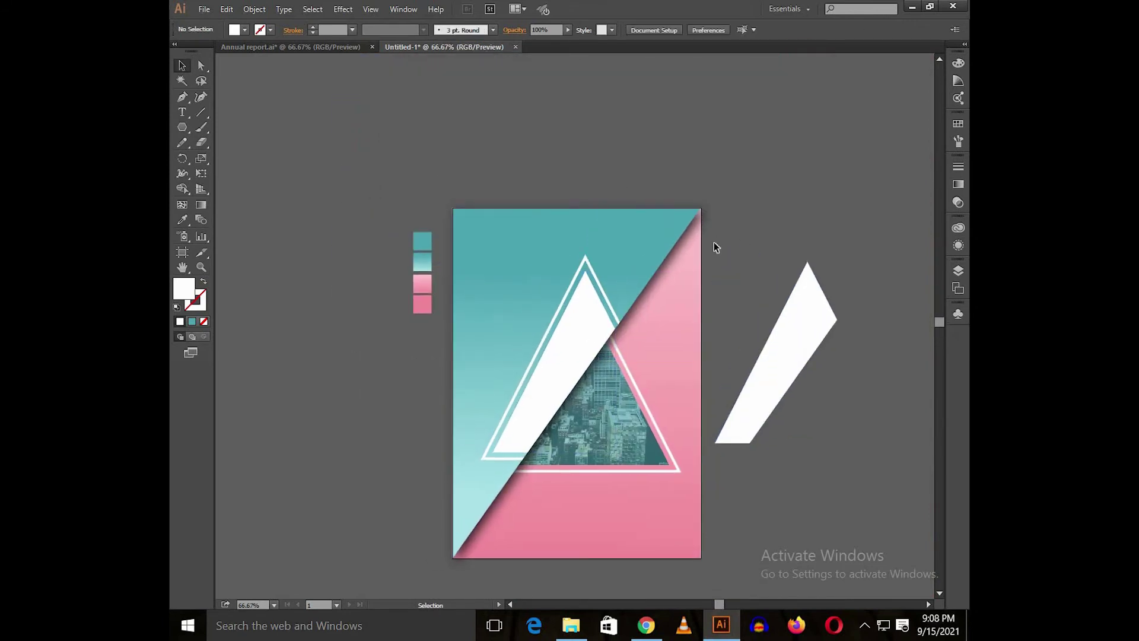
- Ungroup the triangle group that holds the frame, city photo and teal tint on the pink half
left_click(611, 382)
left_click(762, 229)
right_click(614, 422)
left_click(641, 498)
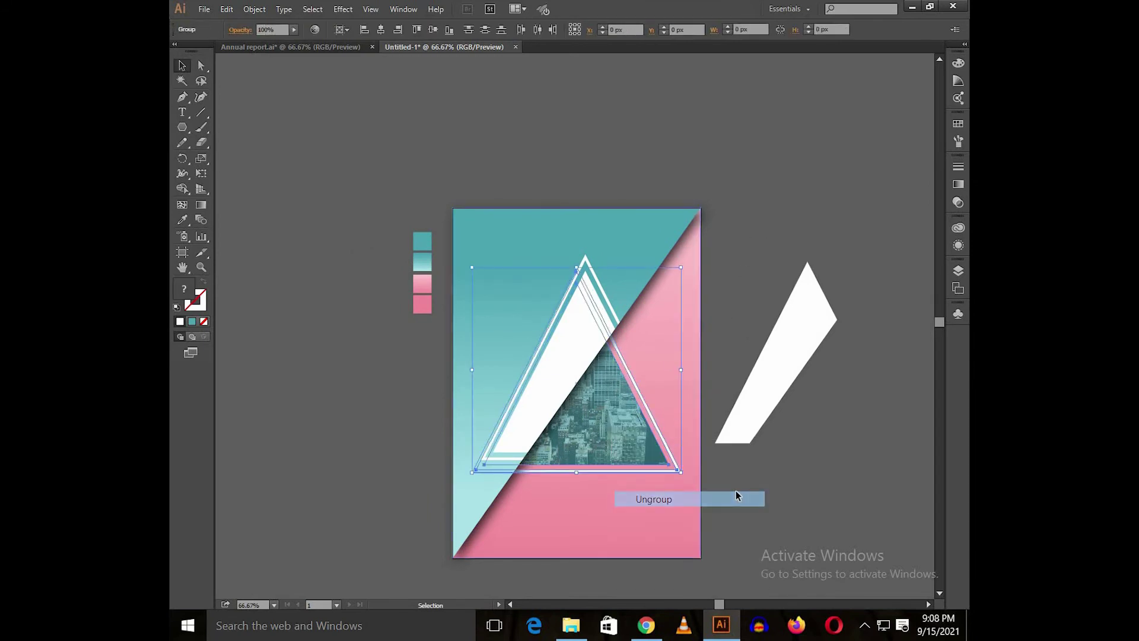
left_click(613, 422)
left_click(773, 223)
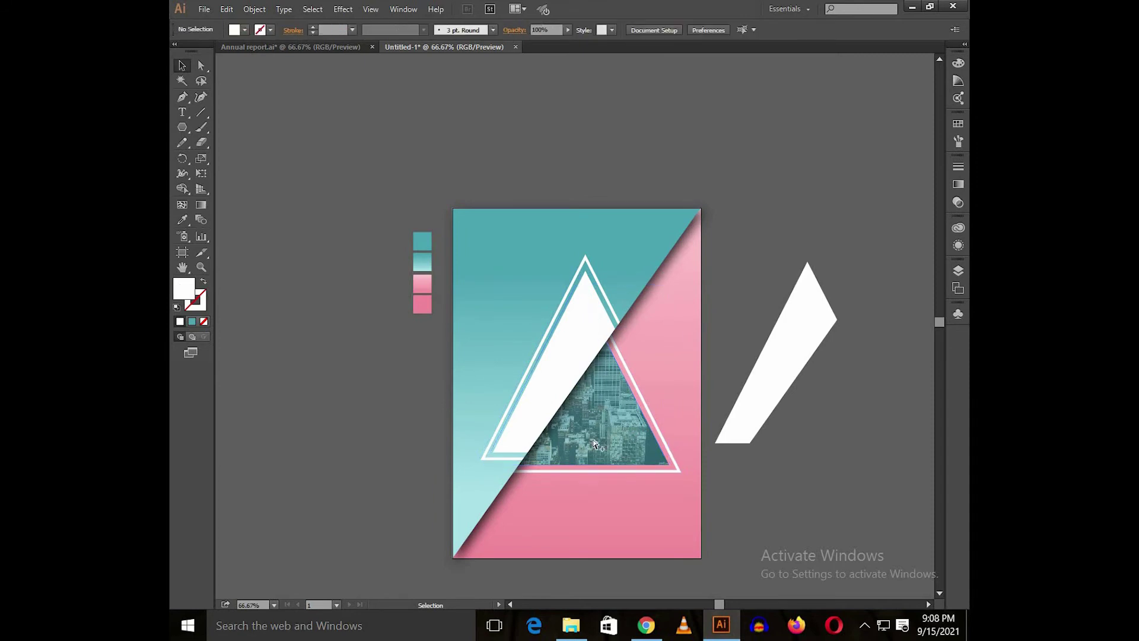
- Copy the city photo image from inside the lower teal-tinted triangle
left_click(590, 441)
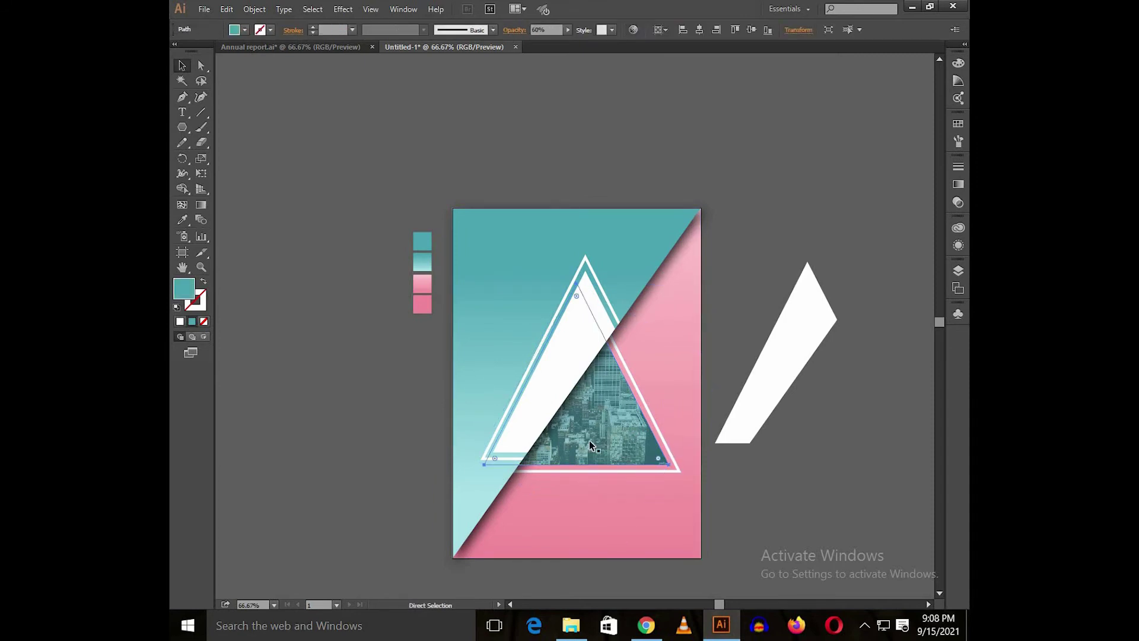
key("ctrl+shift+a")
key("ctrl+a")
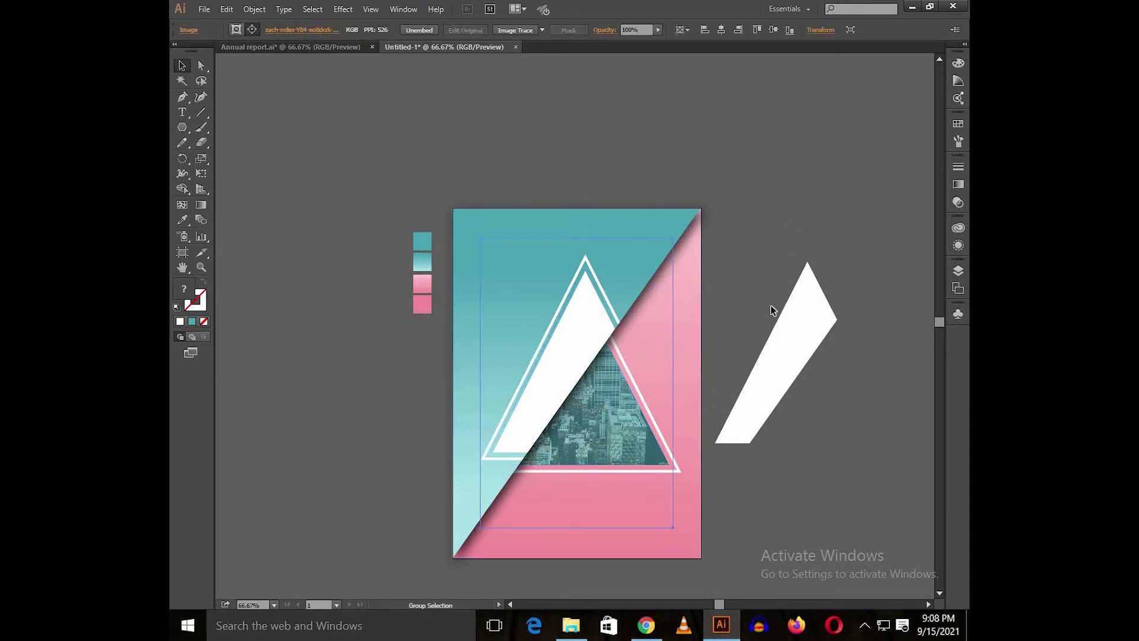
left_click(777, 194)
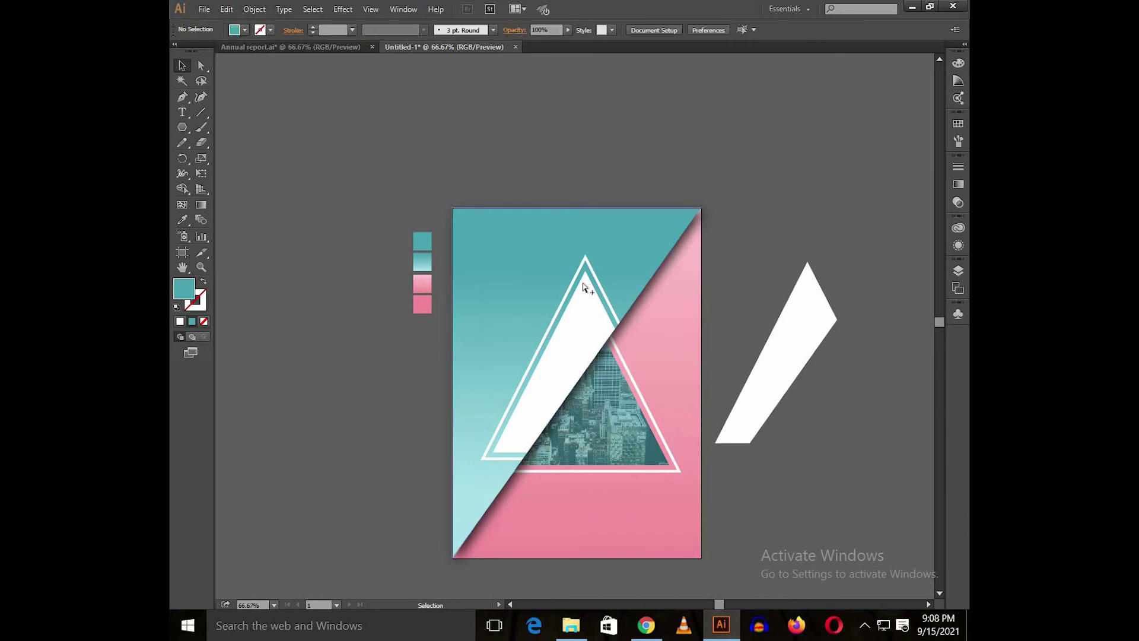
- Isolate the white inner shape on the cover, paste the city photo behind it and mask the photo with the shape
right_click(584, 284)
left_click(615, 347)
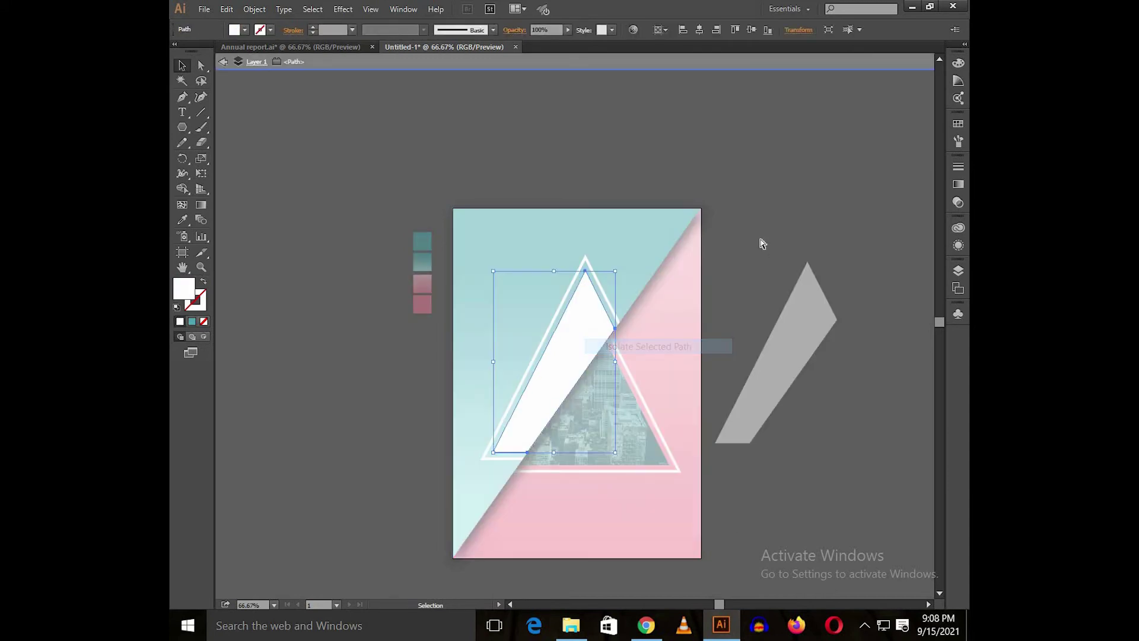
key("ctrl+b")
key("ctrl+a")
key("ctrl+7")
double_click(767, 210)
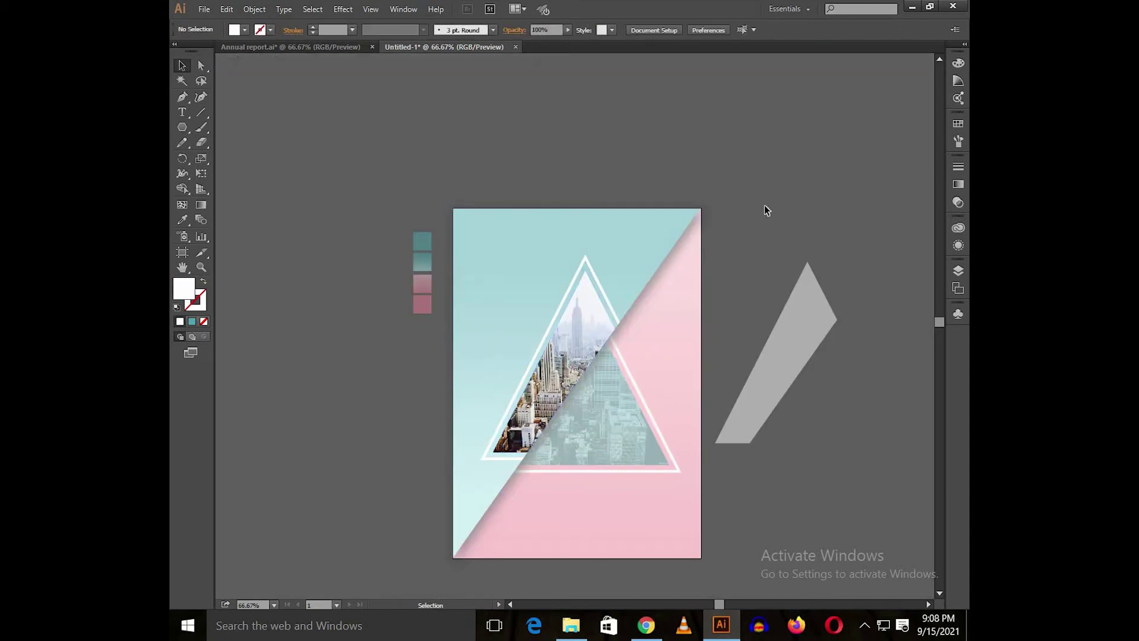
- Align the spare white shape's center exactly over the newly masked photo piece, horizontally and vertically
key("v")
left_click(809, 349)
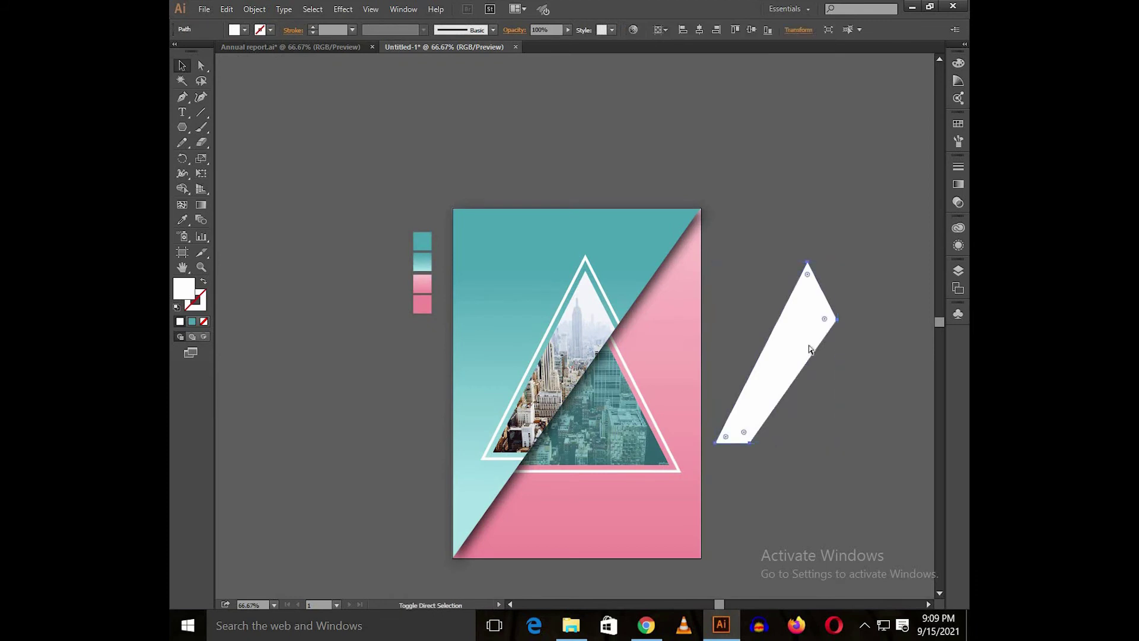
left_click(582, 334, "shift")
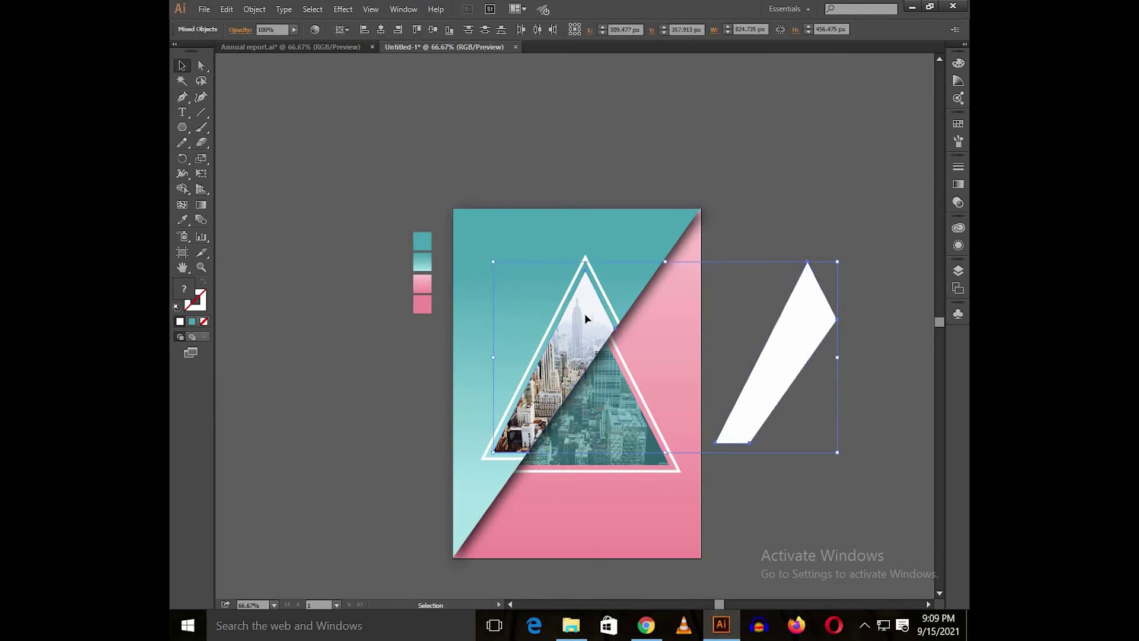
left_click(434, 30)
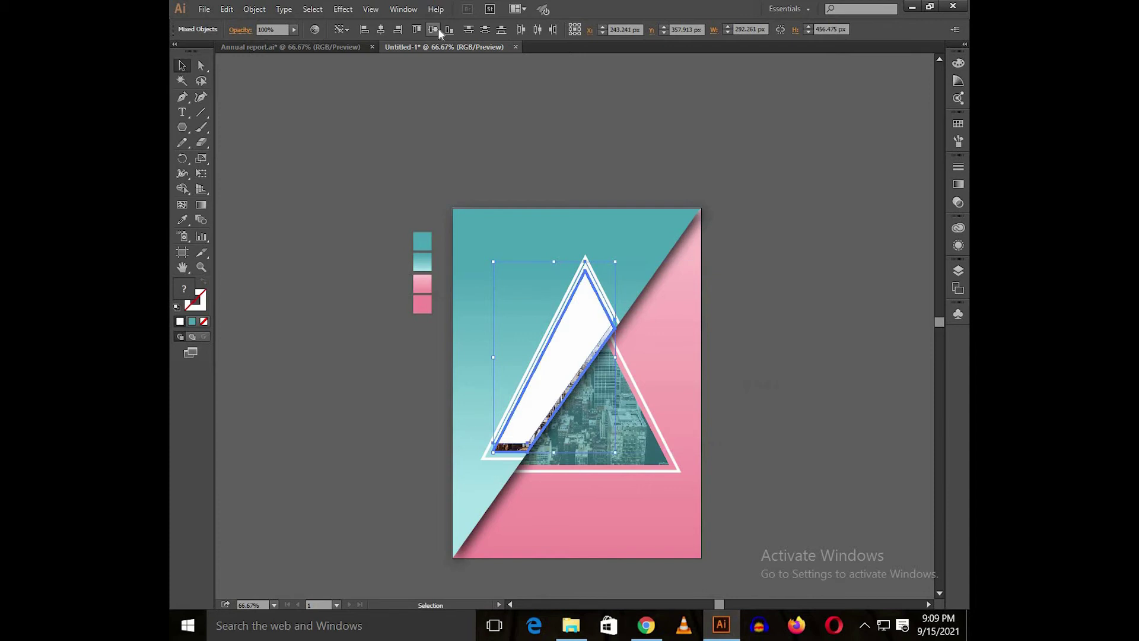
left_click(449, 60)
left_click(579, 315)
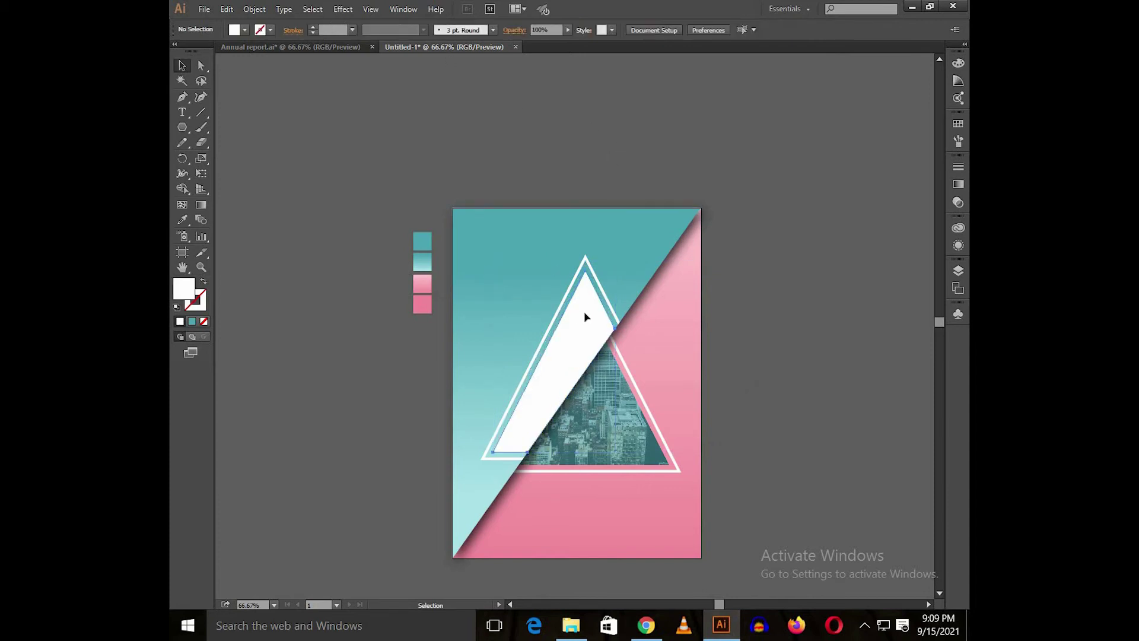
- Fill the overlaid white shape with the solid pink swatch color and set its opacity to 60%
key("i")
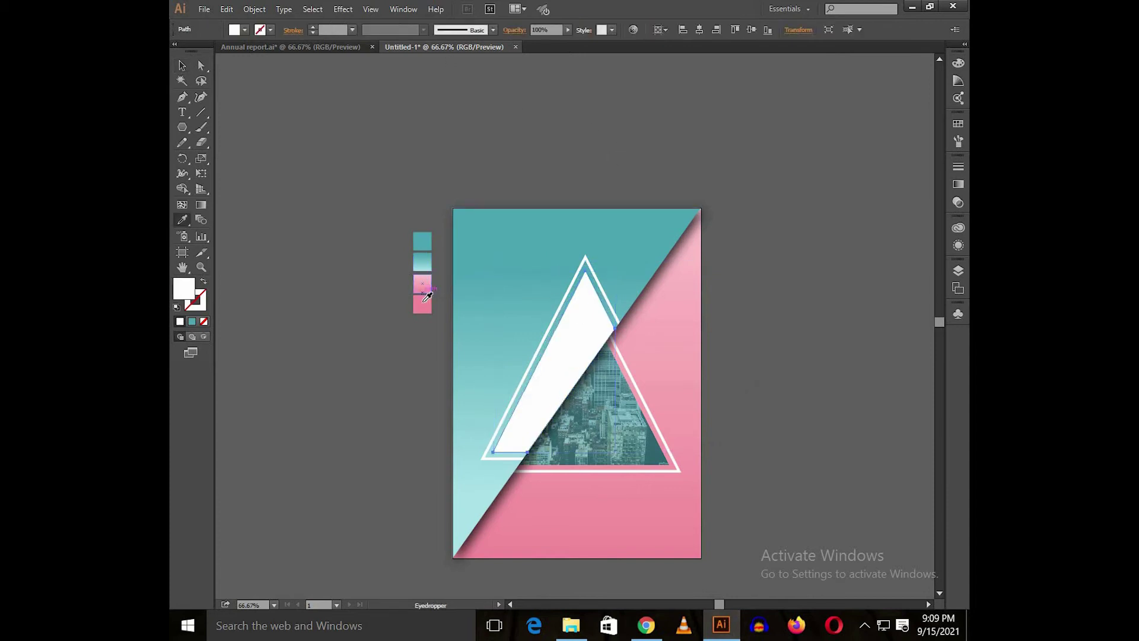
left_click(423, 285)
key("v")
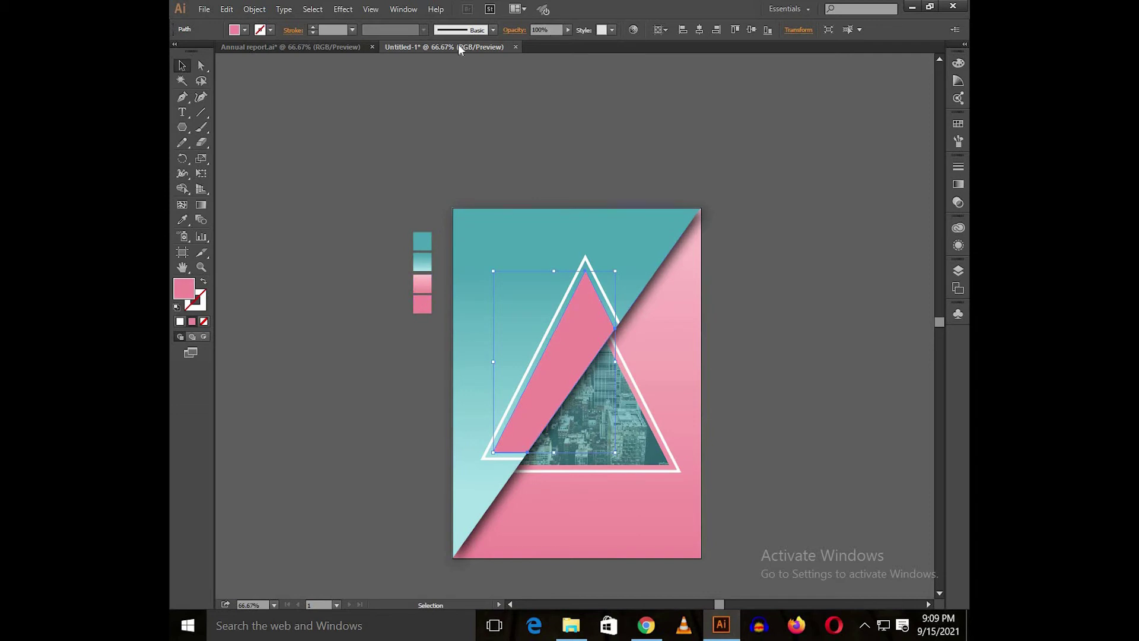
type("60")
key("Return")
left_click(543, 135)
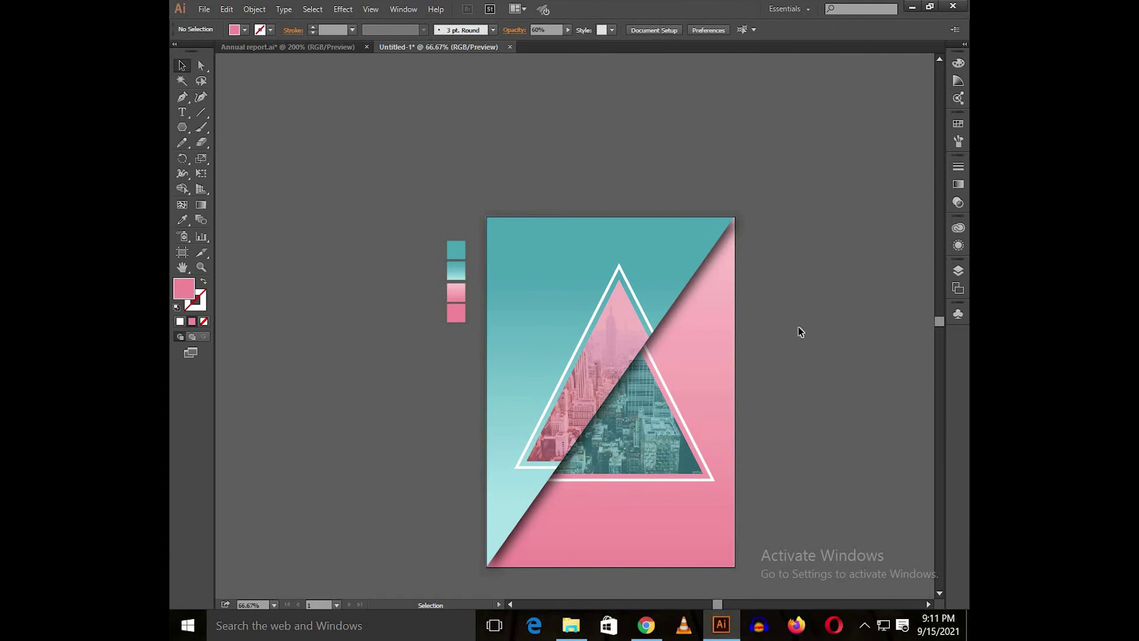
- Draw a straight vertical line with the Pen tool in the empty area to the right of the cover
left_click_drag(798, 326, 610, 363)
scroll(690, 299, "up", 2)
scroll(640, 330, "up", 1)
key("p")
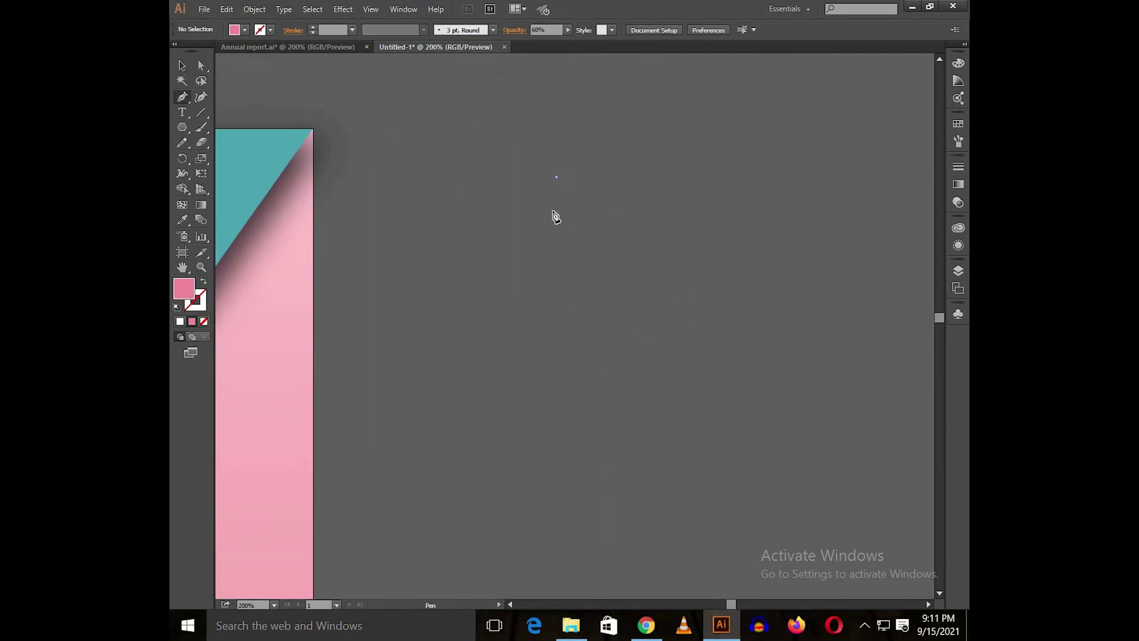
left_click(556, 340)
key("v")
left_click(599, 301)
scroll(544, 255, "up", 1)
left_click_drag(544, 255, 500, 312)
left_click_drag(524, 275, 502, 304)
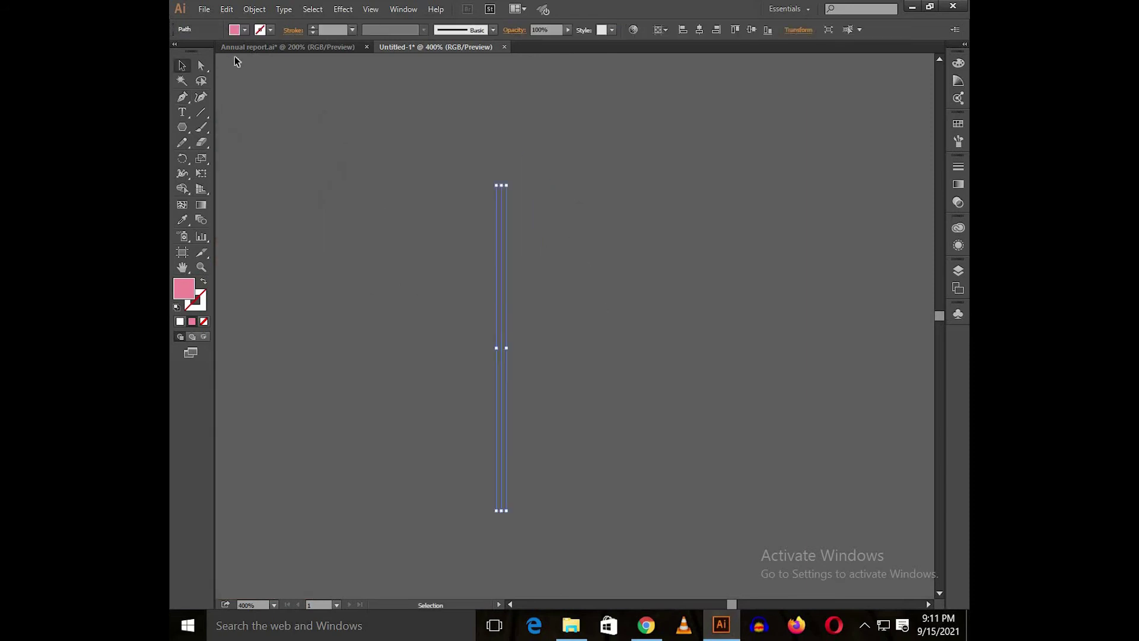
- Give the vertical line no fill and a white stroke of 7 pt
left_click(245, 30)
left_click(201, 87)
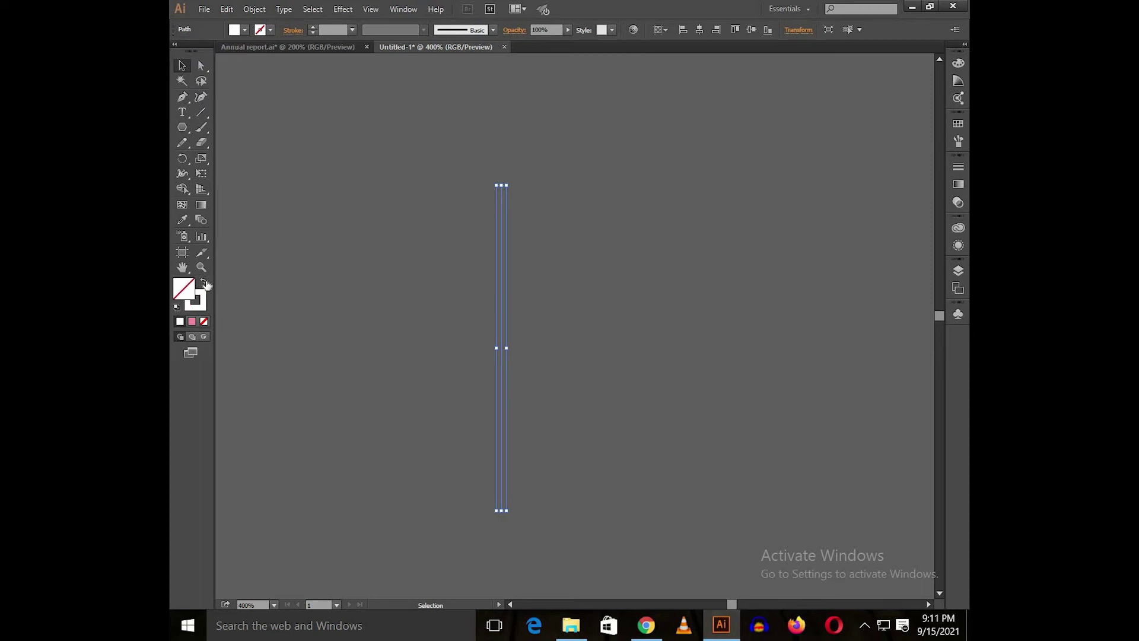
left_click(205, 283)
left_click(344, 30)
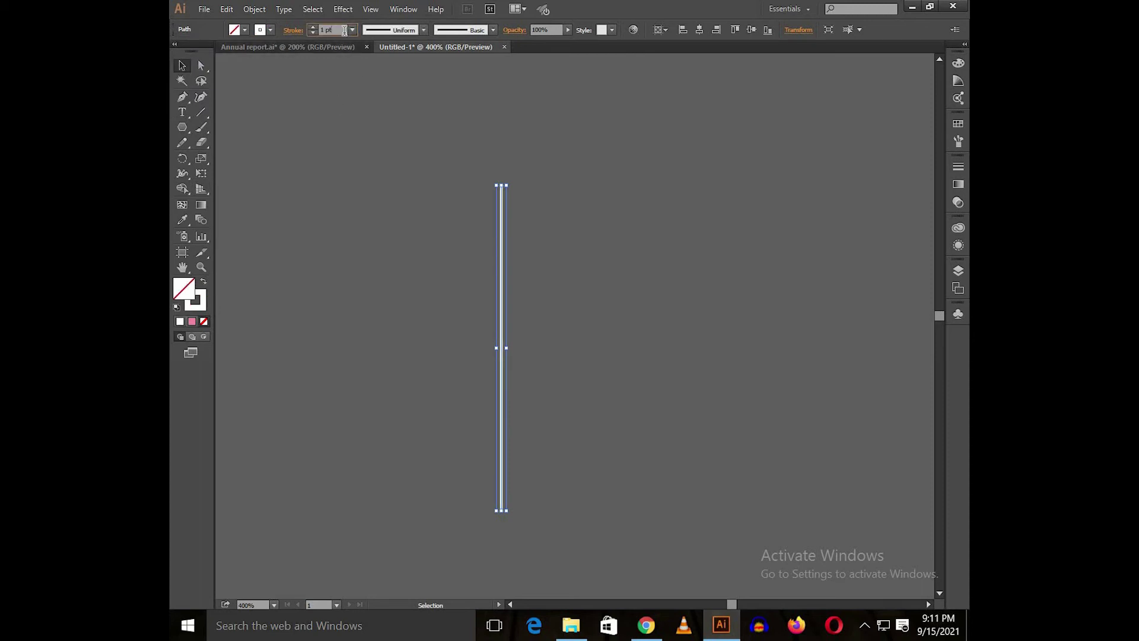
type("5")
key("Return")
type("7")
key("Return")
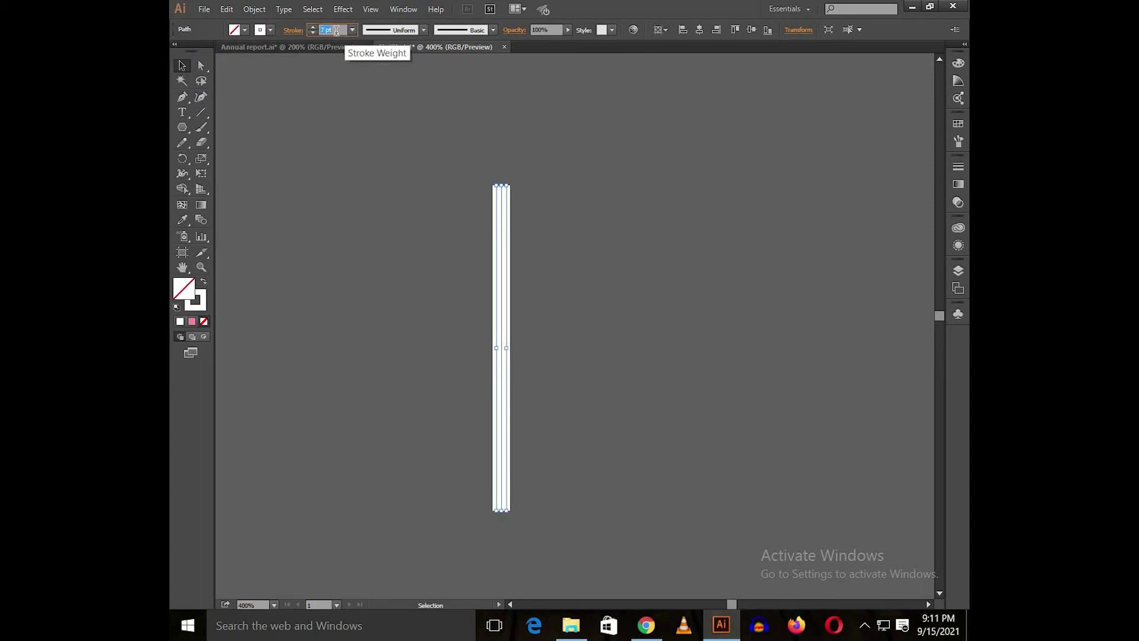
- Apply round caps to the line and expand its fill and stroke into a solid shape
left_click(293, 29)
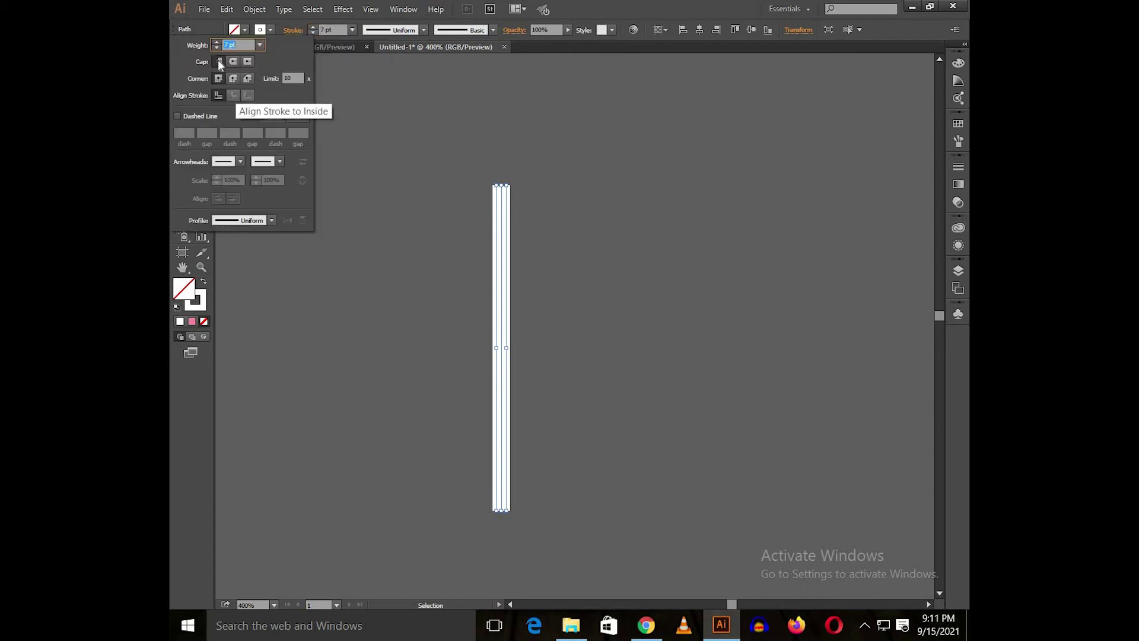
left_click(234, 61)
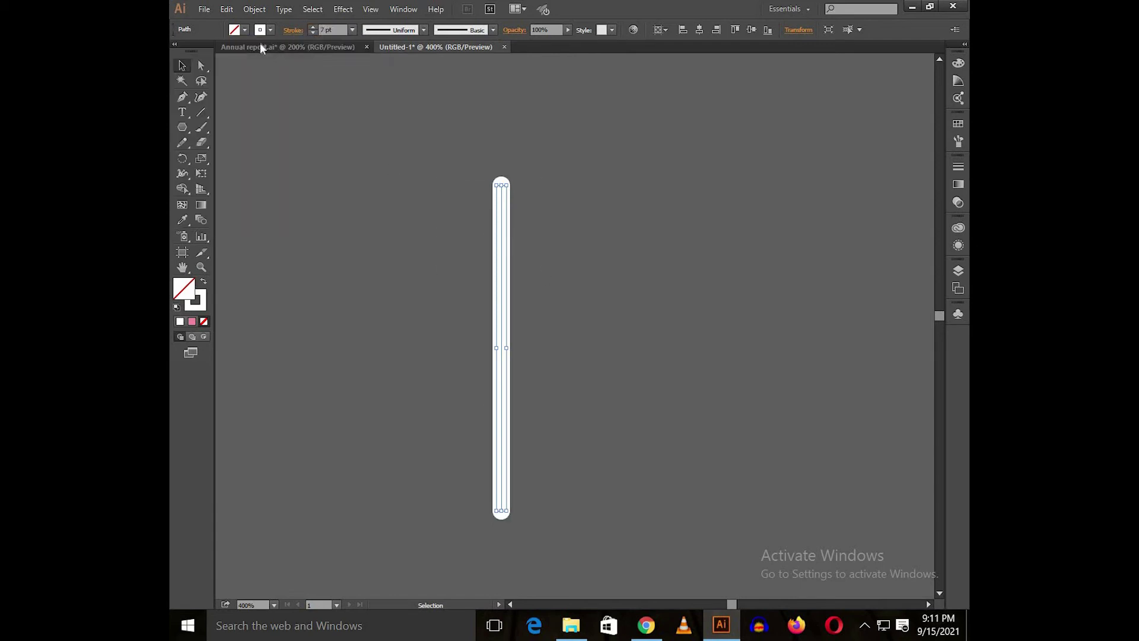
left_click(254, 9)
left_click(282, 154)
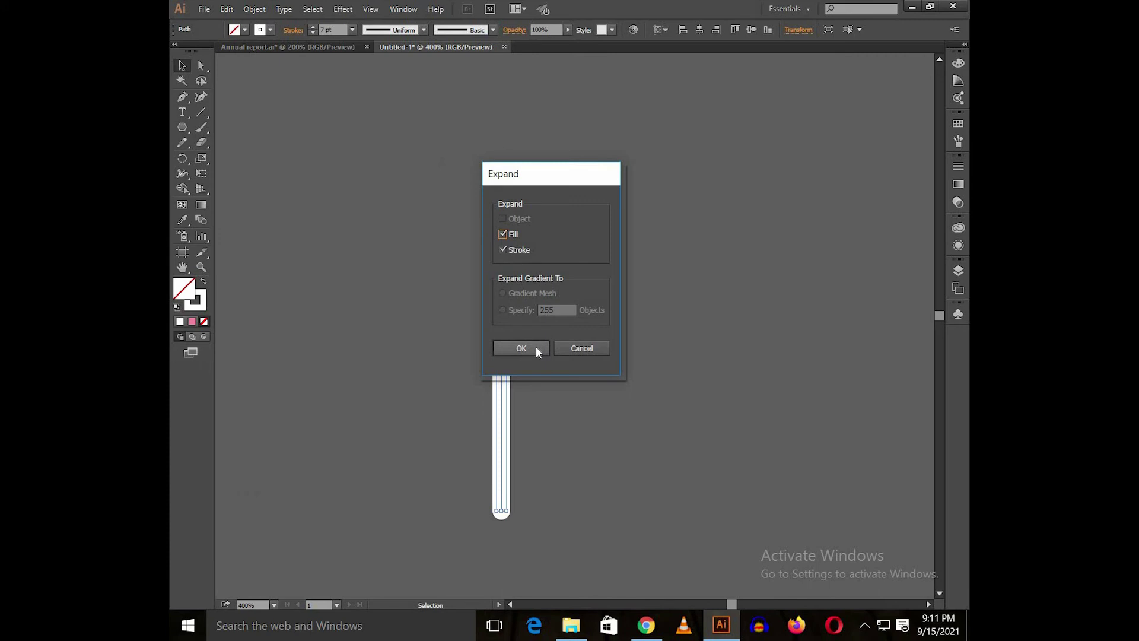
left_click(521, 348)
mouse_move(608, 222)
left_mouse_down()
mouse_move(522, 315)
mouse_move(552, 309)
left_mouse_up()
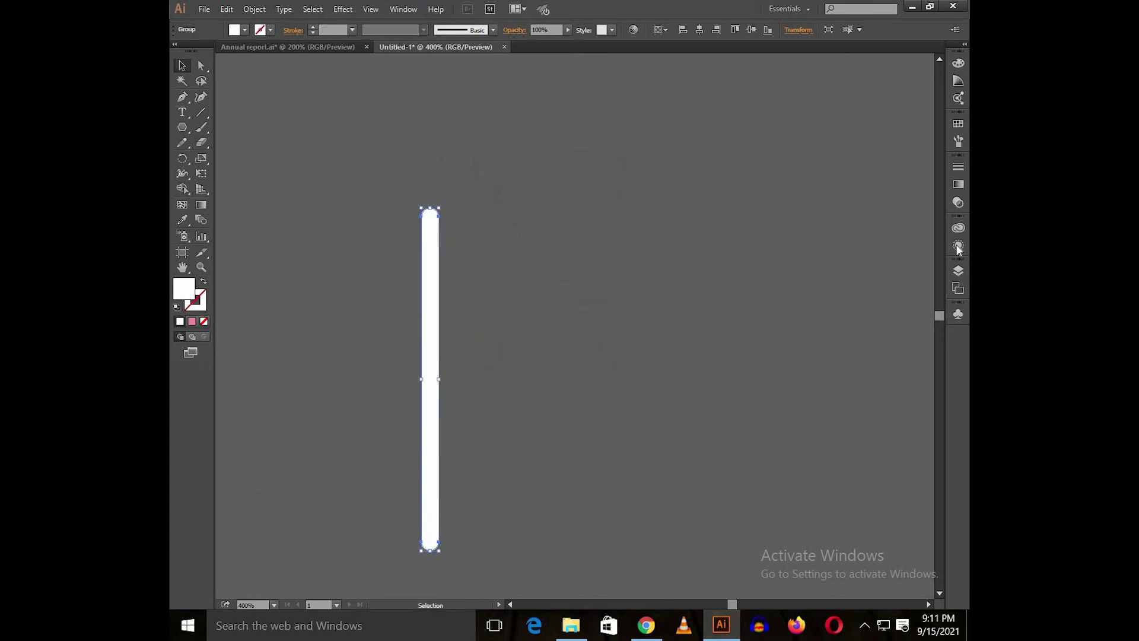
- Apply a linear gradient to the rounded bar and set both color stops to white
key("ctrl+F9")
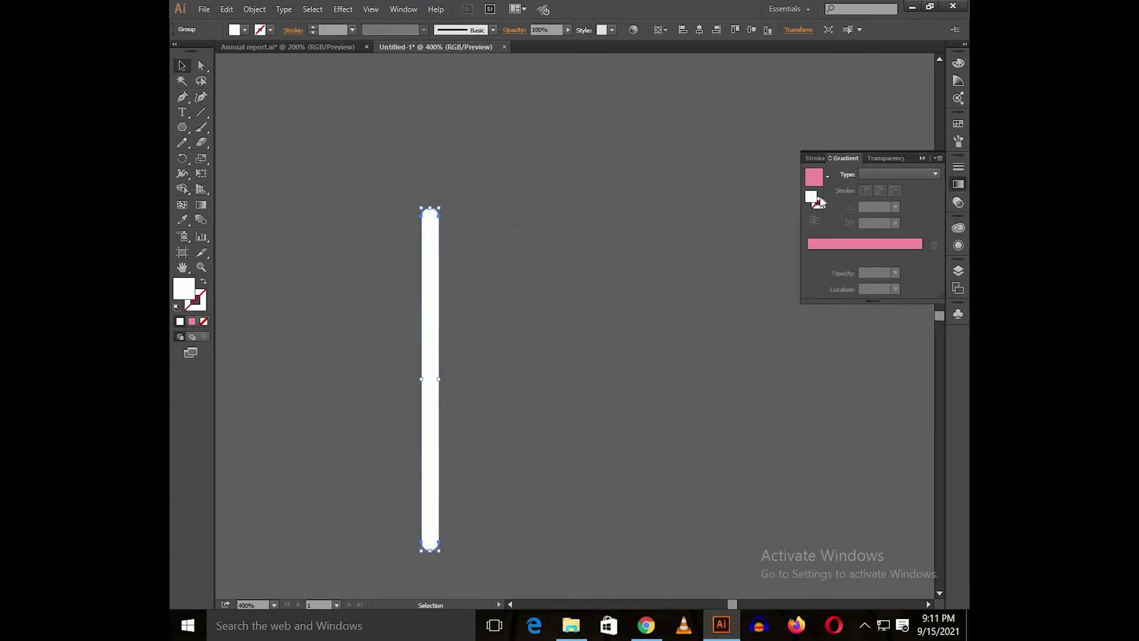
left_click(827, 243)
double_click(816, 254)
left_click(759, 321)
left_click(777, 294)
double_click(829, 255)
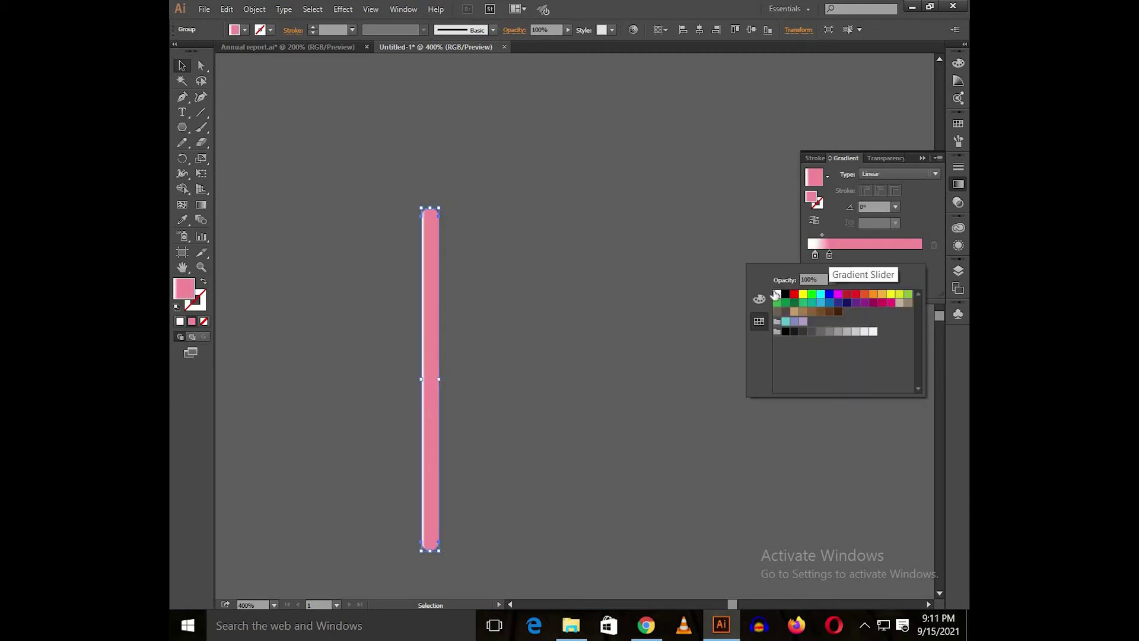
left_click(776, 293)
- Set one gradient stop to 0% opacity and orient the reversed gradient at 90° with the opaque end at the top
left_click(833, 254)
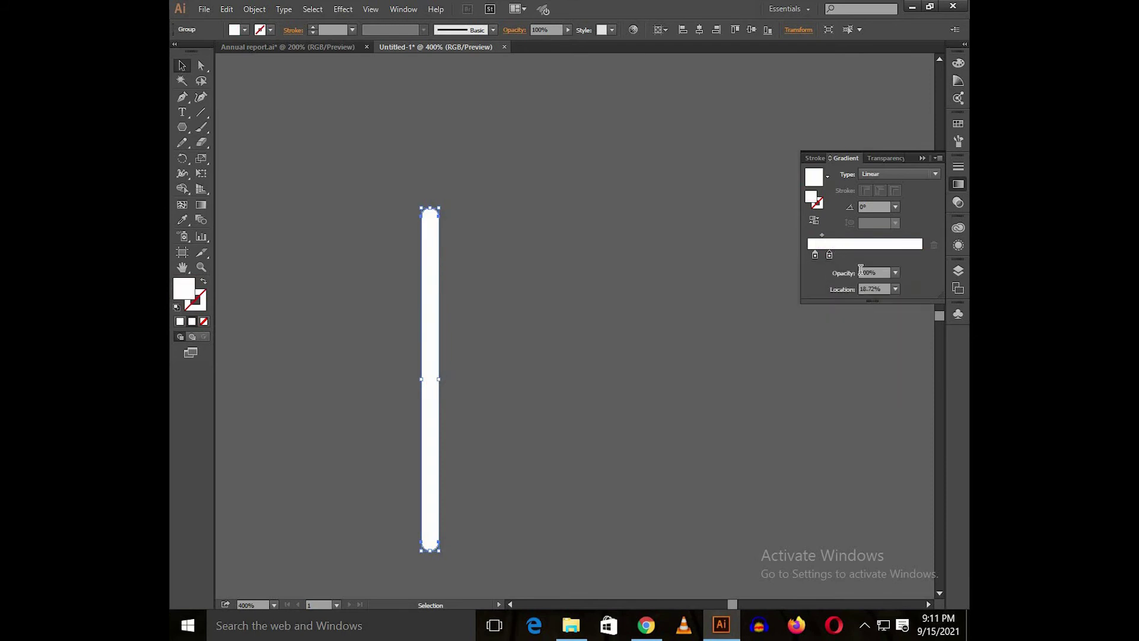
left_click(896, 273)
left_click(898, 288)
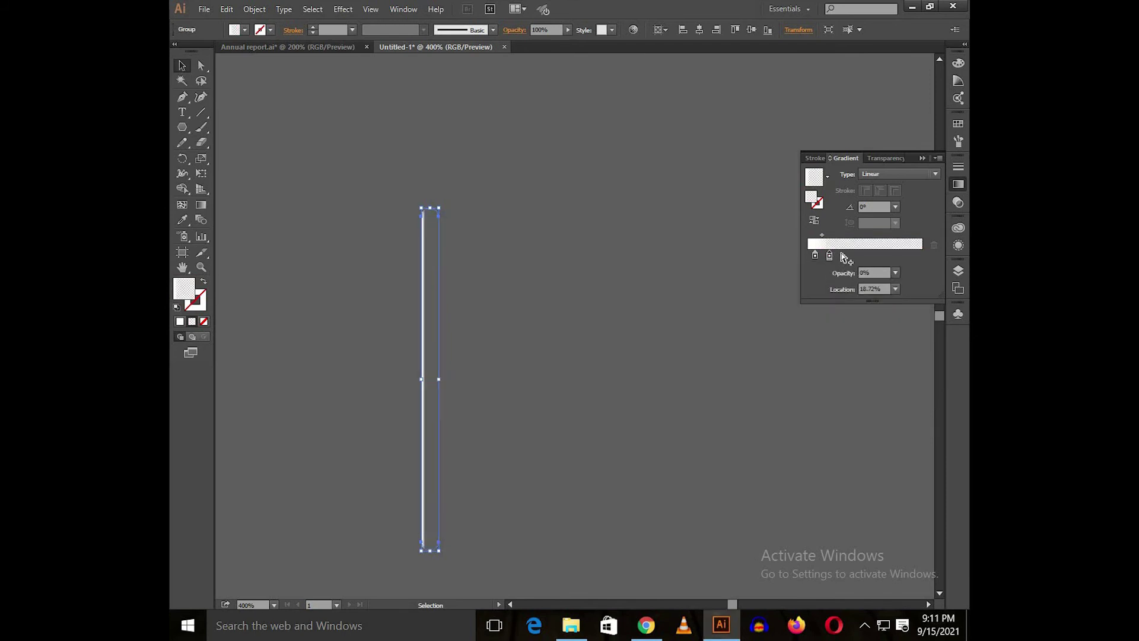
left_click_drag(886, 261, 884, 256)
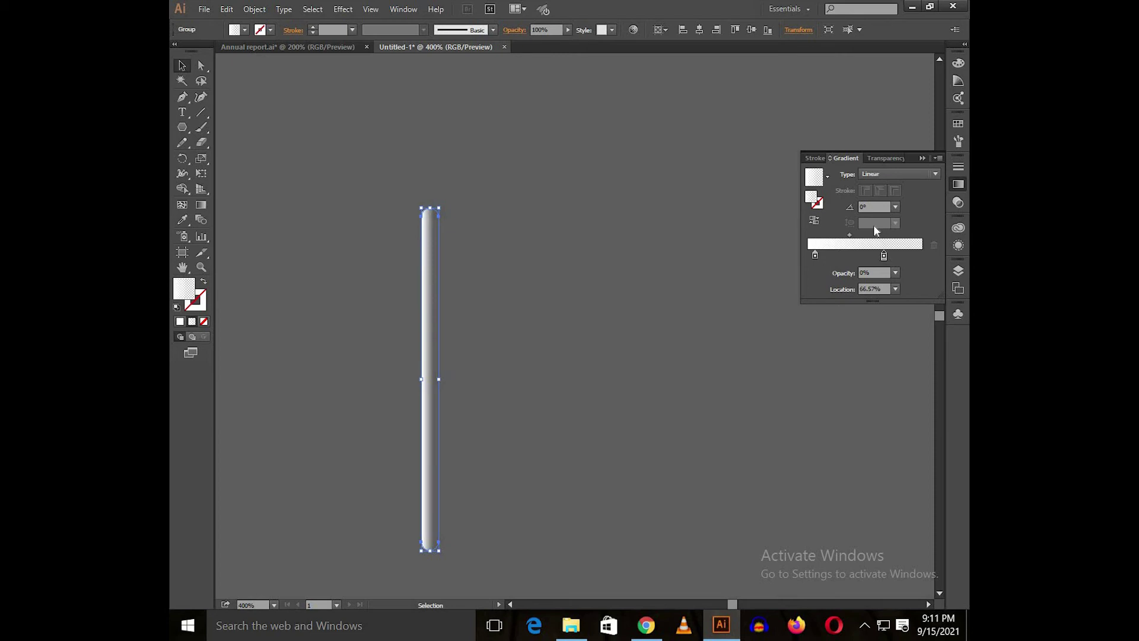
type("9")
key("Return")
left_click(814, 220)
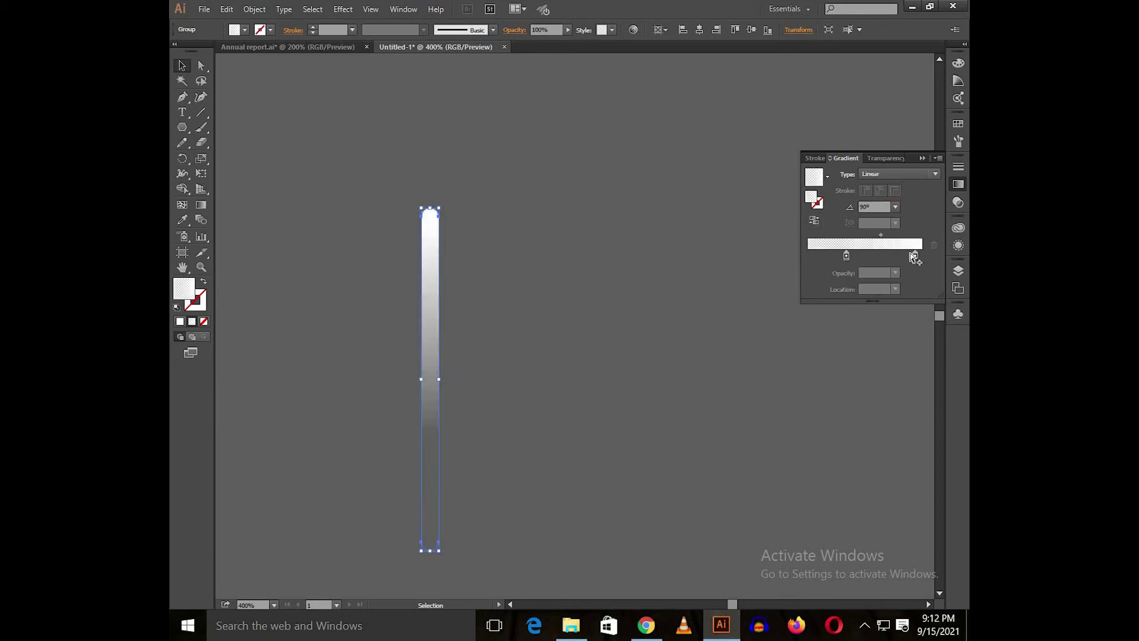
- Adjust the gradient stops and midpoint for a gradual fade toward the bar's lower end, placing the opaque stop at 90.86%
left_click_drag(915, 257, 926, 257)
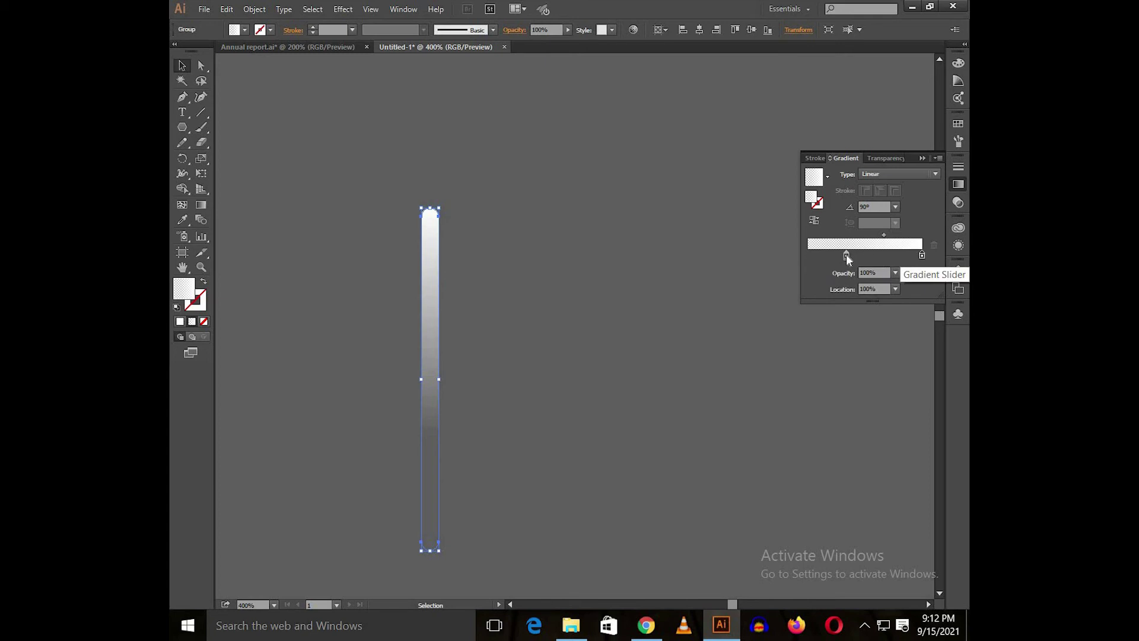
left_click_drag(846, 255, 775, 253)
left_click_drag(865, 238, 853, 248)
left_click_drag(920, 256, 911, 256)
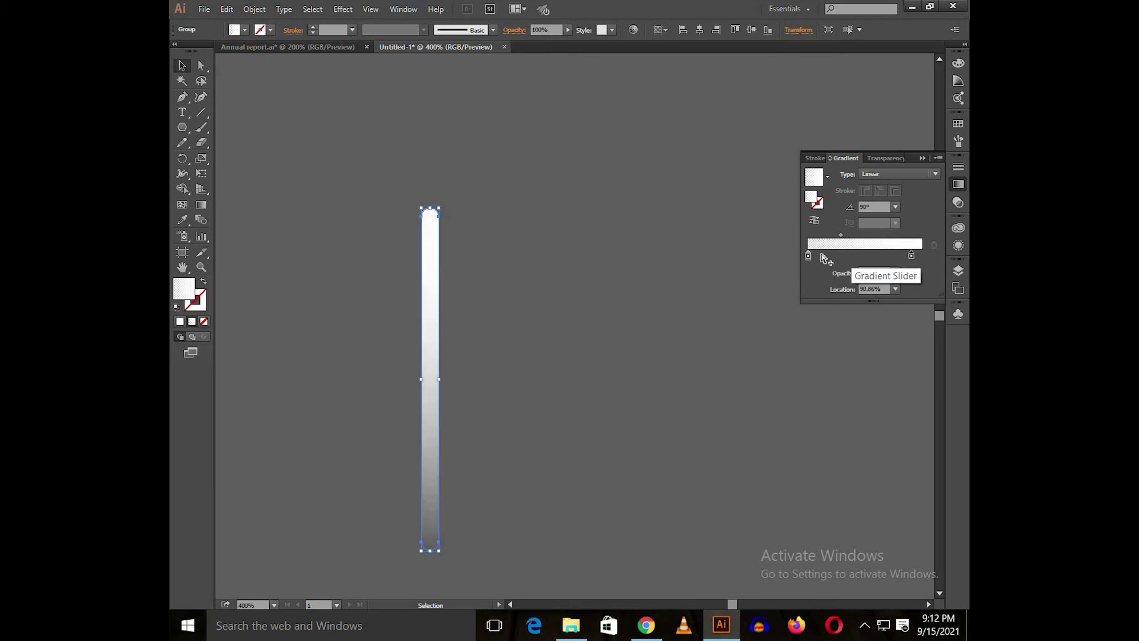
left_click_drag(805, 254, 821, 254)
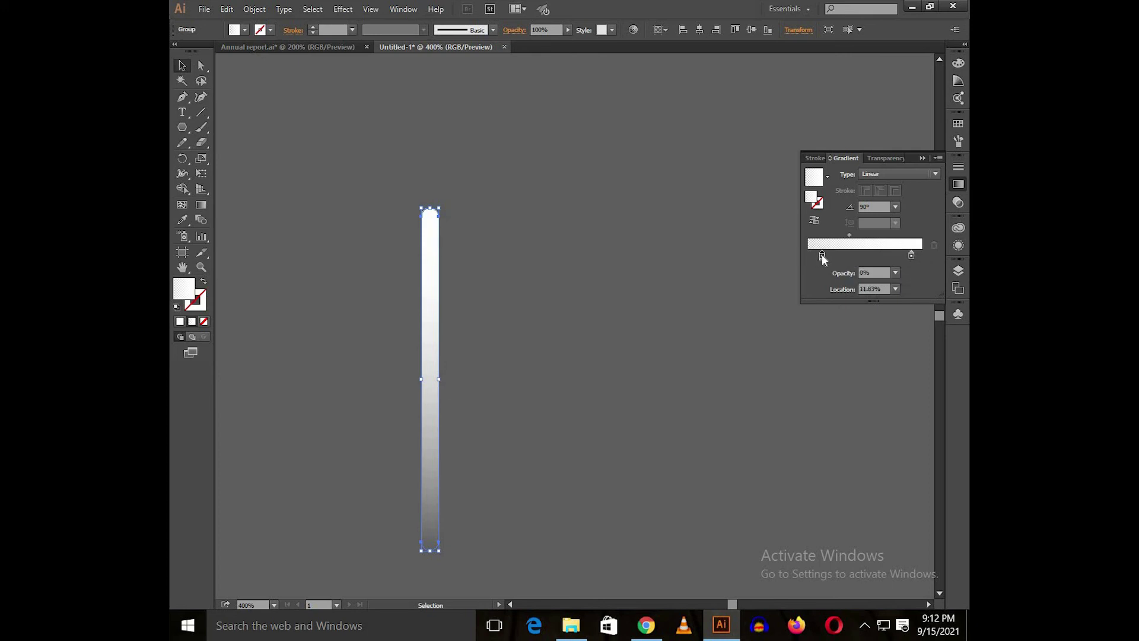
left_click(852, 236)
left_click_drag(860, 240, 863, 240)
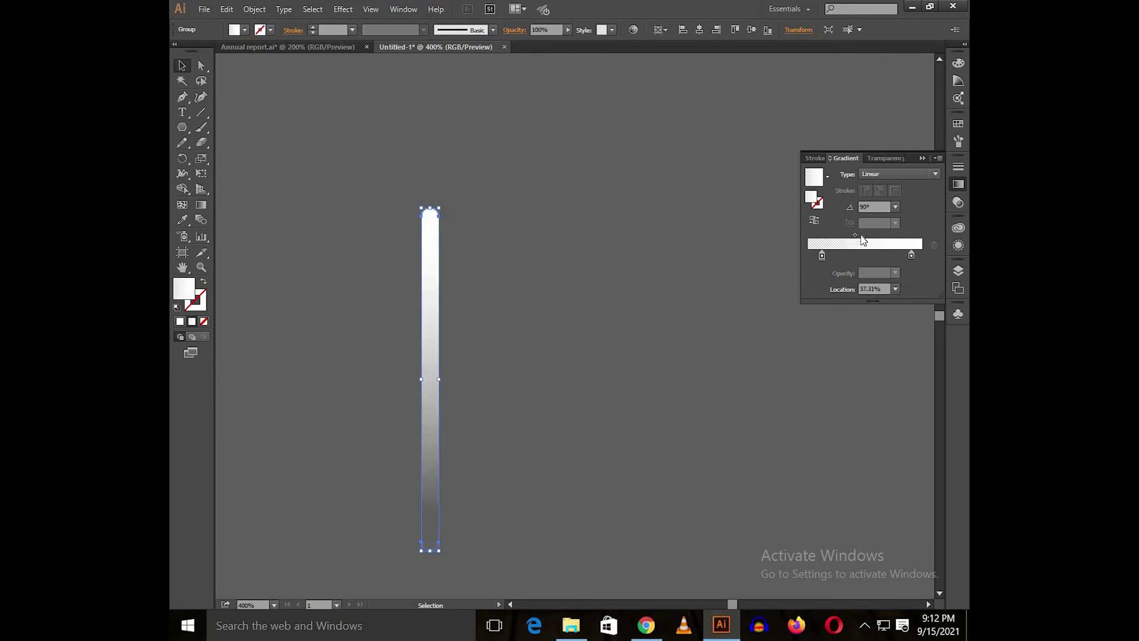
left_click(822, 255)
left_click_drag(811, 257, 864, 236)
left_click(922, 158)
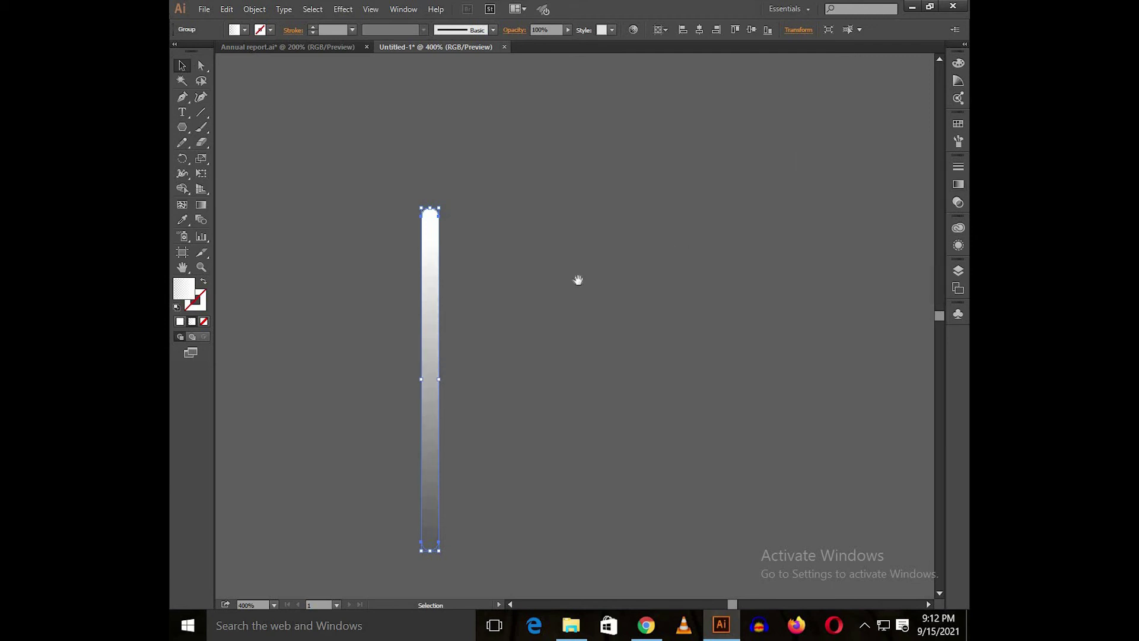
- Duplicate the fading white bar twice to make a row of three parallel bars and shift the middle bar lower
left_click(577, 280)
left_click_drag(369, 276, 412, 229)
left_click(476, 256)
left_click_drag(515, 256, 580, 261)
left_click_drag(580, 263, 524, 356)
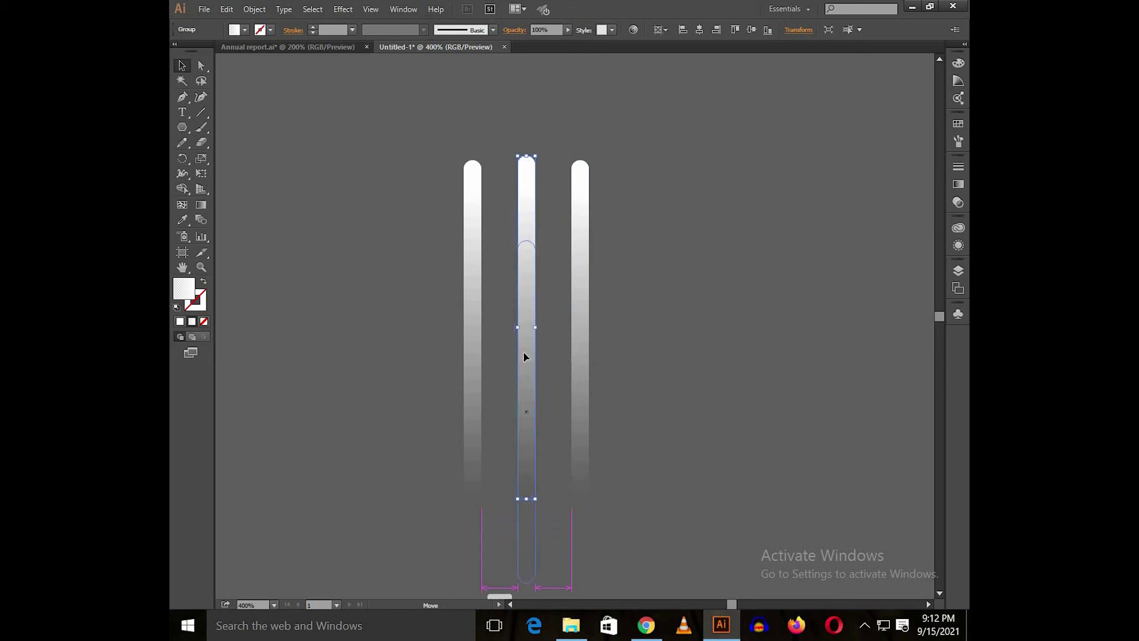
- Raise the right-hand bar above the others and bring both outer bars closer to the middle one
left_click(632, 239)
left_click_drag(582, 267, 567, 255)
left_click_drag(568, 240, 556, 207)
left_click(480, 249)
left_click_drag(481, 250, 499, 260)
left_click(631, 256)
scroll(630, 255, "down", 3)
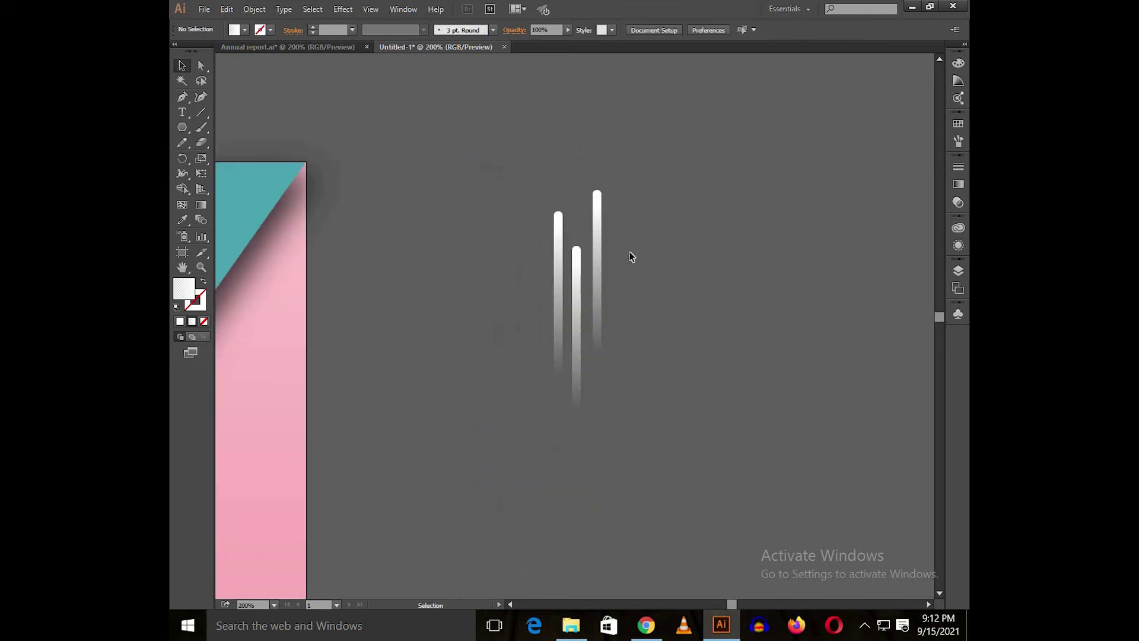
- Fine-tune the horizontal positions of the outer bars so the gaps on both sides of the middle bar are equal
left_click_drag(565, 287, 620, 248)
left_click(622, 250)
scroll(584, 249, "up", 5)
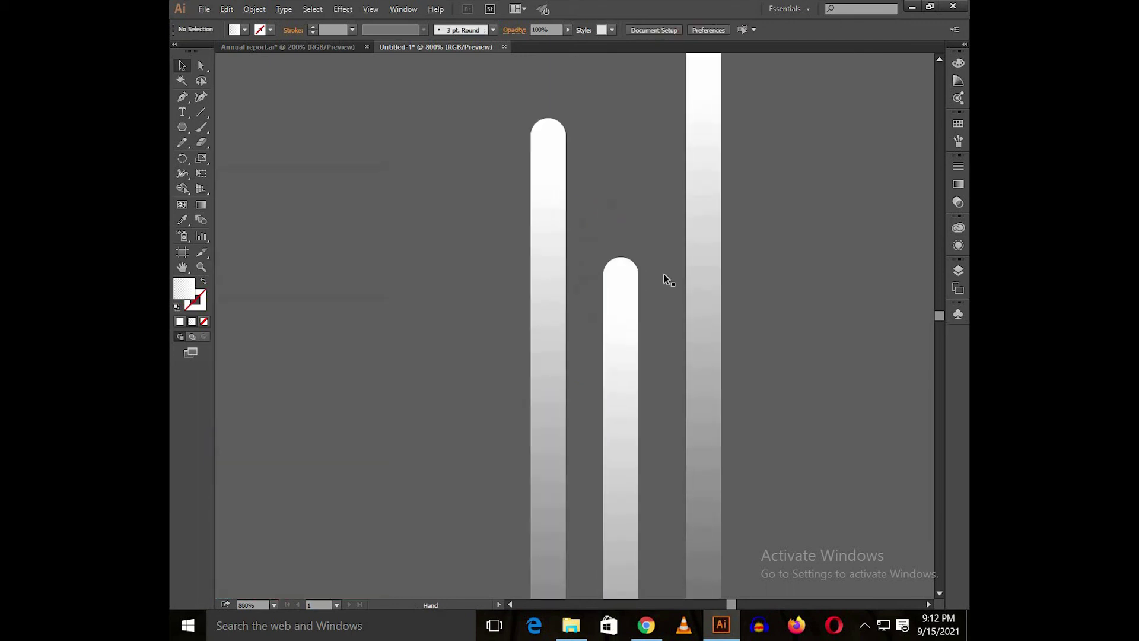
left_click(647, 280)
left_click_drag(544, 279, 559, 283)
scroll(558, 282, "down", 2)
- Group the three staggered fading bars into one object
left_click_drag(486, 324, 611, 350)
scroll(541, 324, "down", 2)
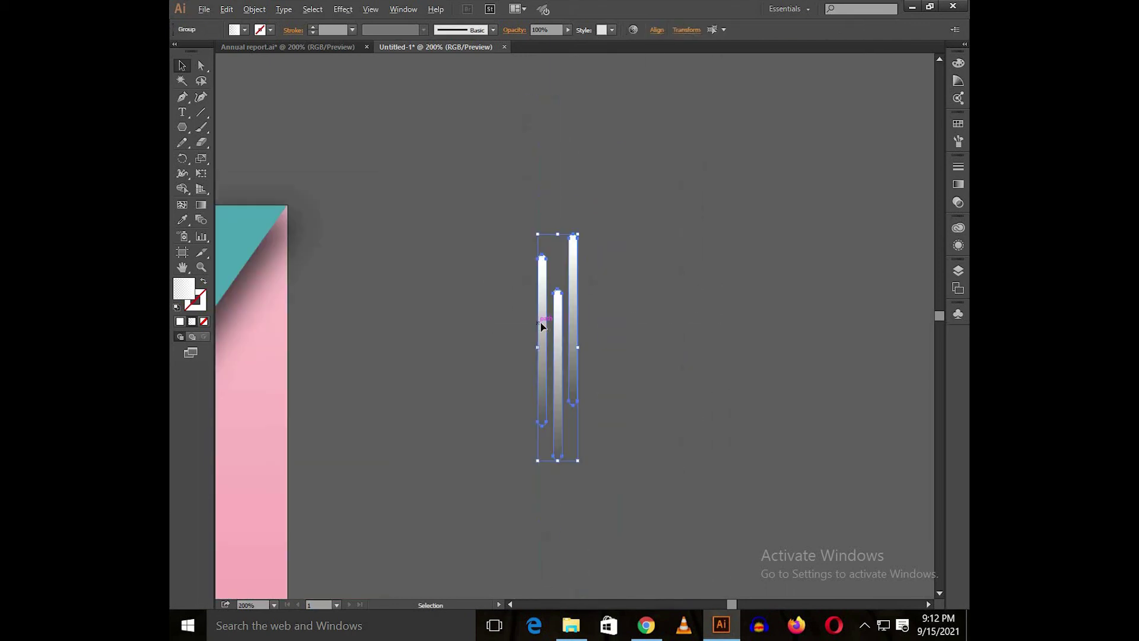
key("v")
left_click(524, 308)
scroll(643, 318, "down", 3)
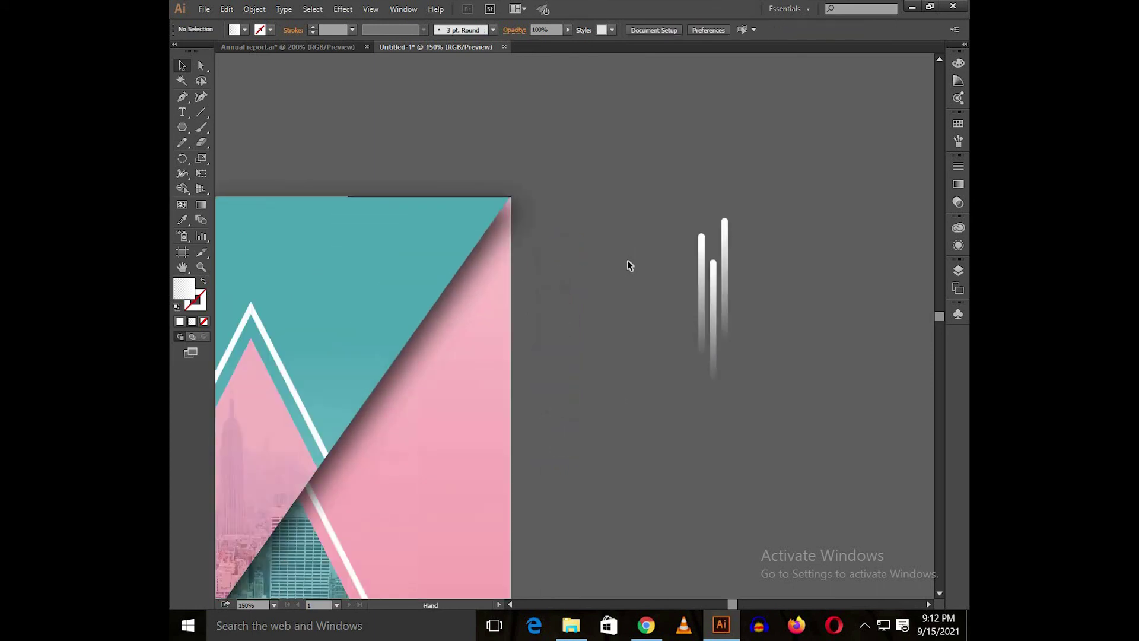
- Tilt the bar group along the cover's diagonal and place it on the teal area across the triangle outline's upper right edge
scroll(695, 345, "up", 2)
left_click_drag(699, 350, 642, 409)
left_click_drag(671, 352, 670, 352)
scroll(543, 379, "up", 4)
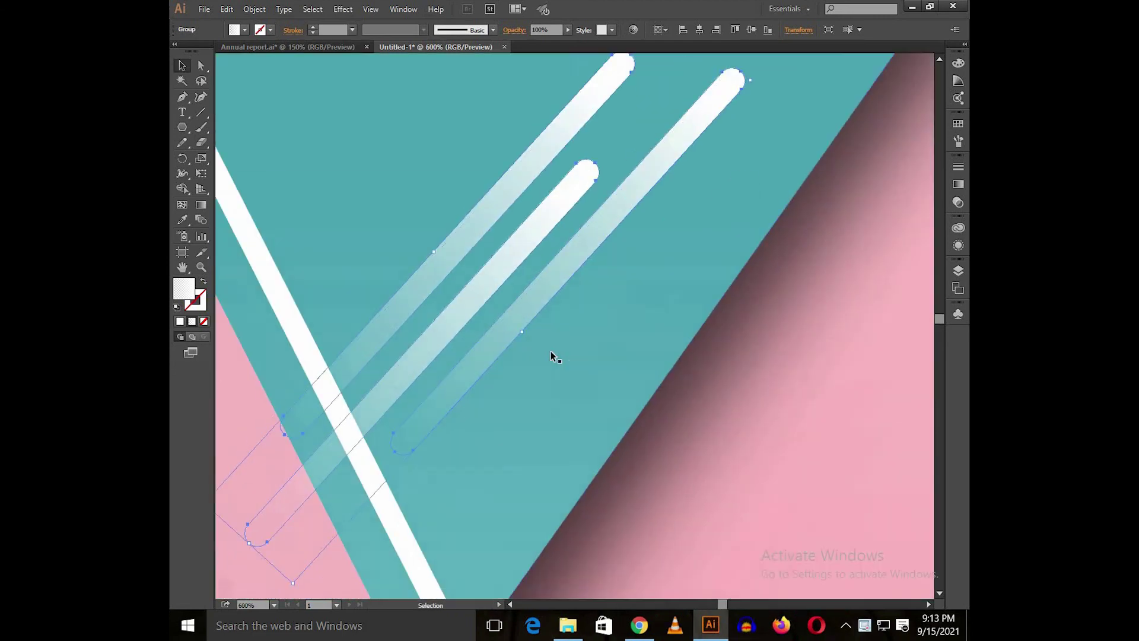
scroll(551, 355, "down", 1)
left_click_drag(516, 361, 526, 399)
scroll(617, 178, "down", 3)
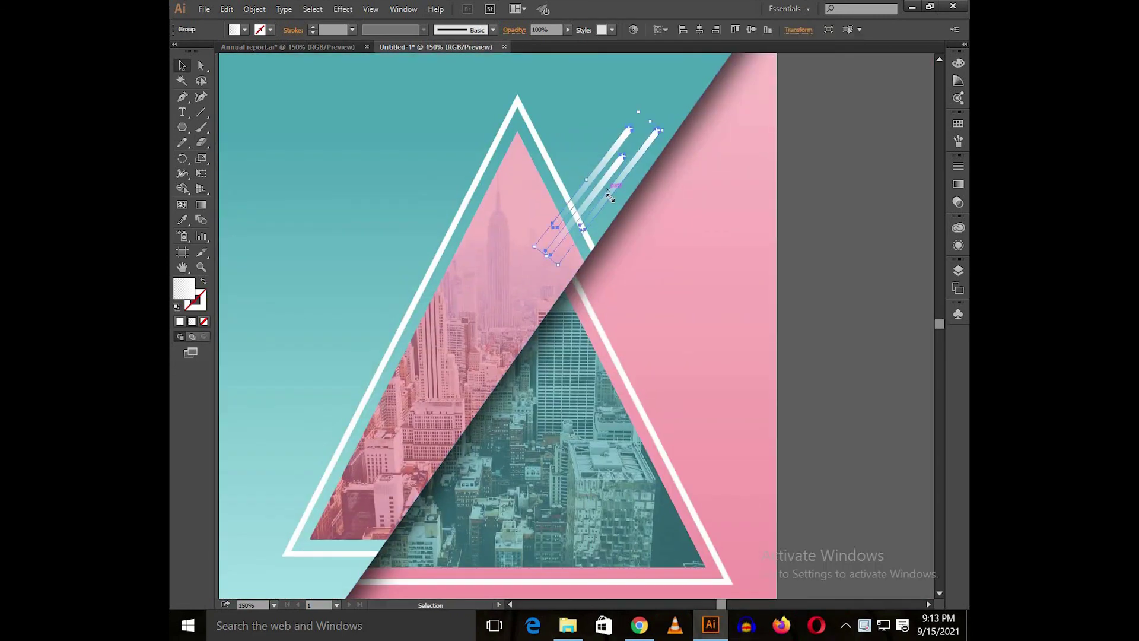
- Place a copy of the bars, turned 180°, on the pink area across the triangle outline's lower left edge
left_click_drag(602, 190, 556, 420)
scroll(555, 421, "down", 3)
left_click_drag(703, 167, 574, 288)
left_click_drag(625, 244, 465, 420)
scroll(467, 425, "up", 3)
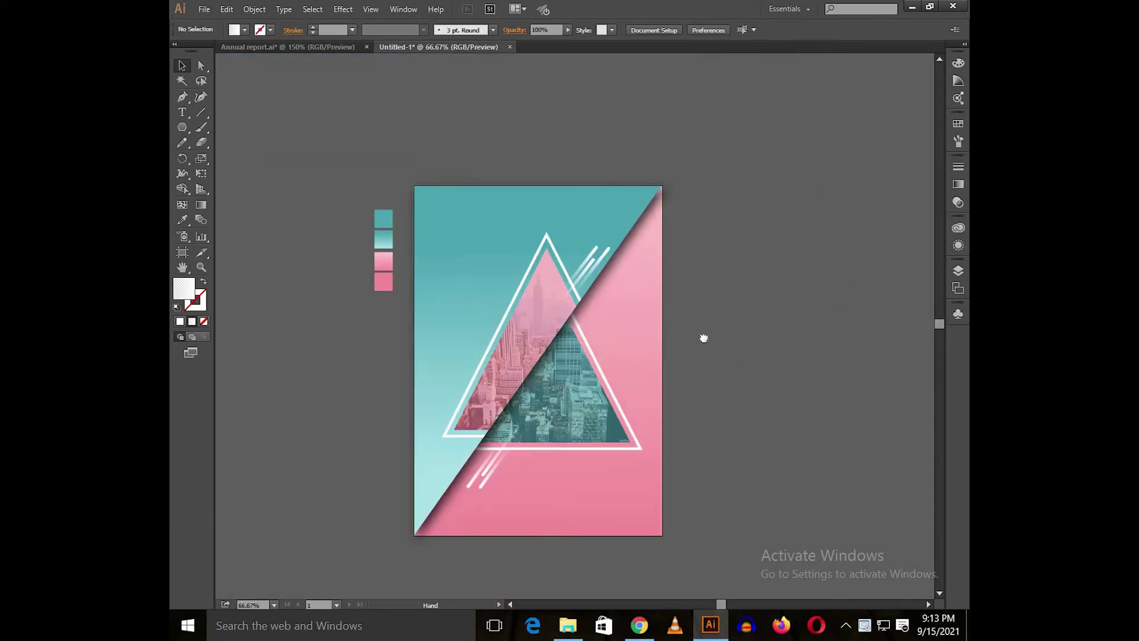
- Copy the ANNUAL REPORT title, 2021 and LOREM IPSUM text from the Annual report.ai document and position them on the cover
left_click(356, 61)
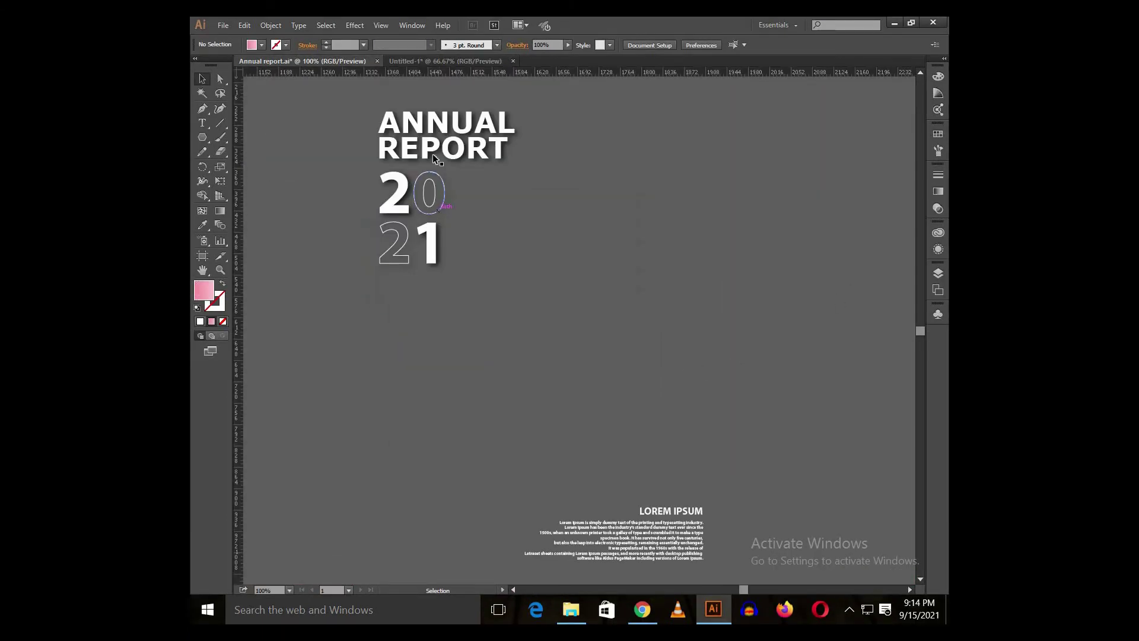
left_click(436, 155)
left_click_drag(436, 86, 453, 235)
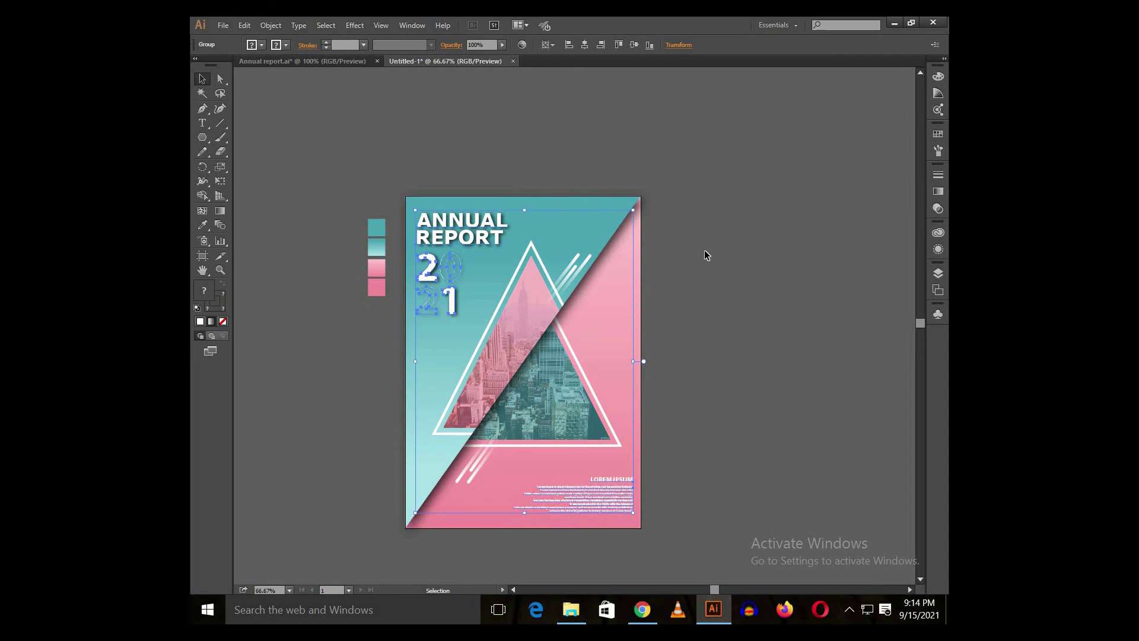
left_click(696, 287)
left_click_drag(696, 288, 704, 276)
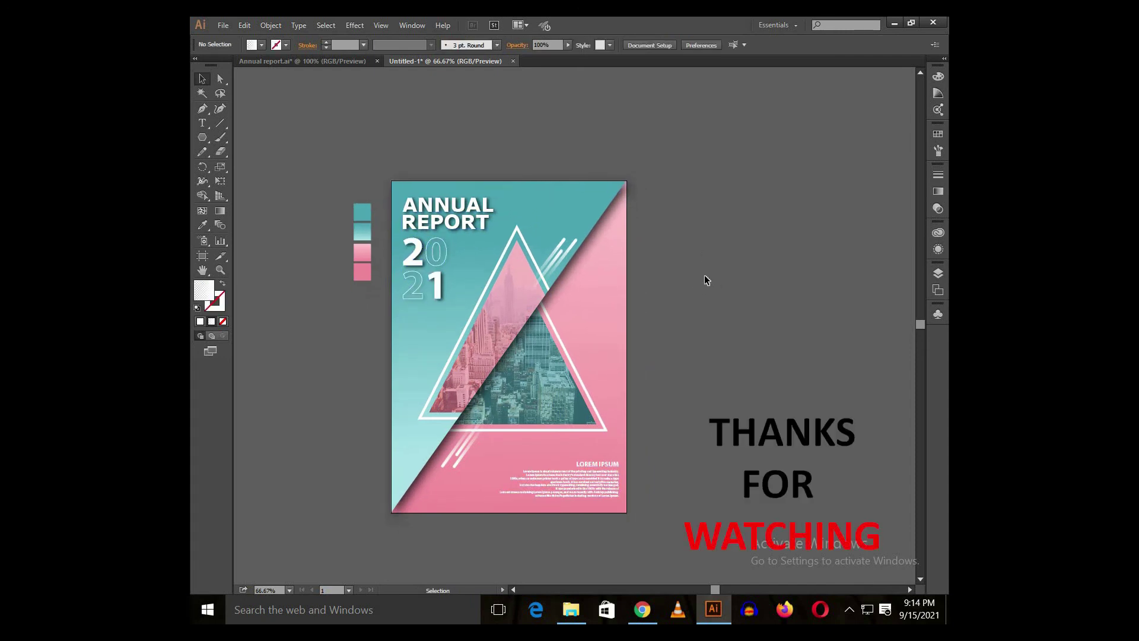